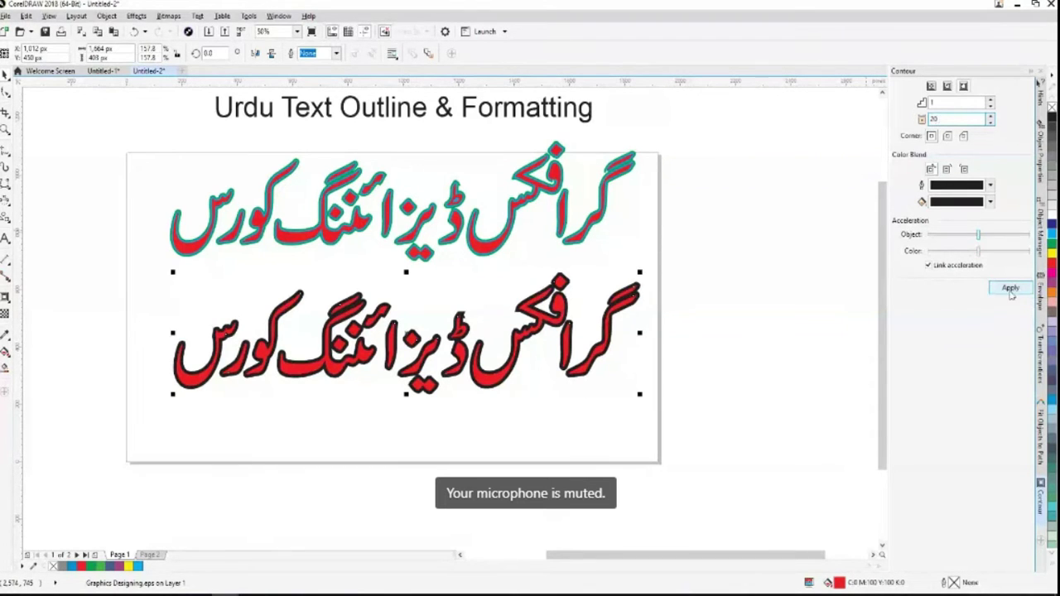
# Apply a one-step contour with a 20 px offset to the lower Urdu text.
pyautogui.click(1010, 288)
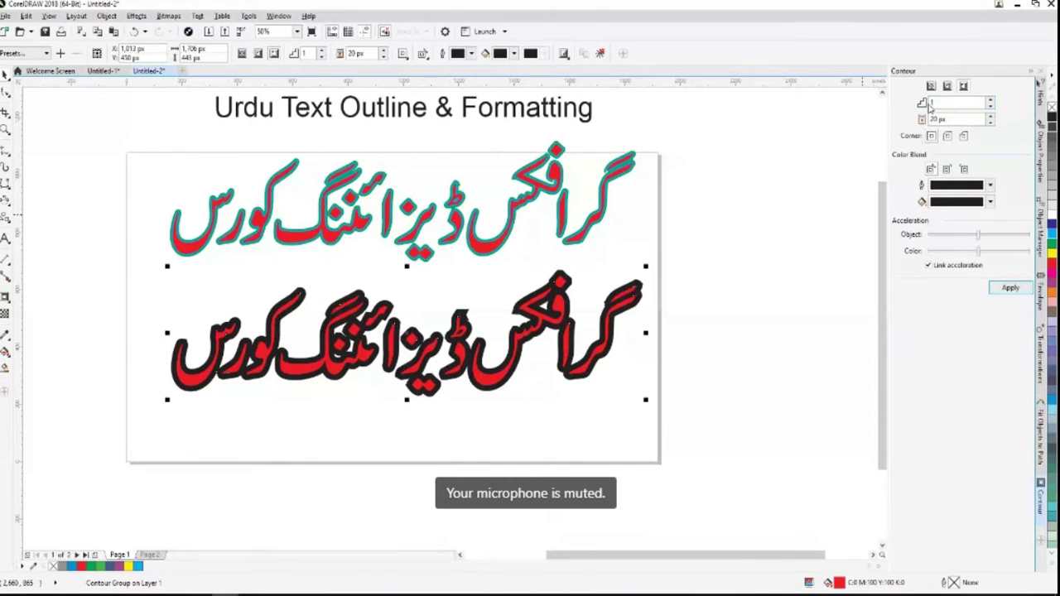
# Try a two-step contour with a 10 px offset on the lower Urdu text.
pyautogui.click(990, 99)
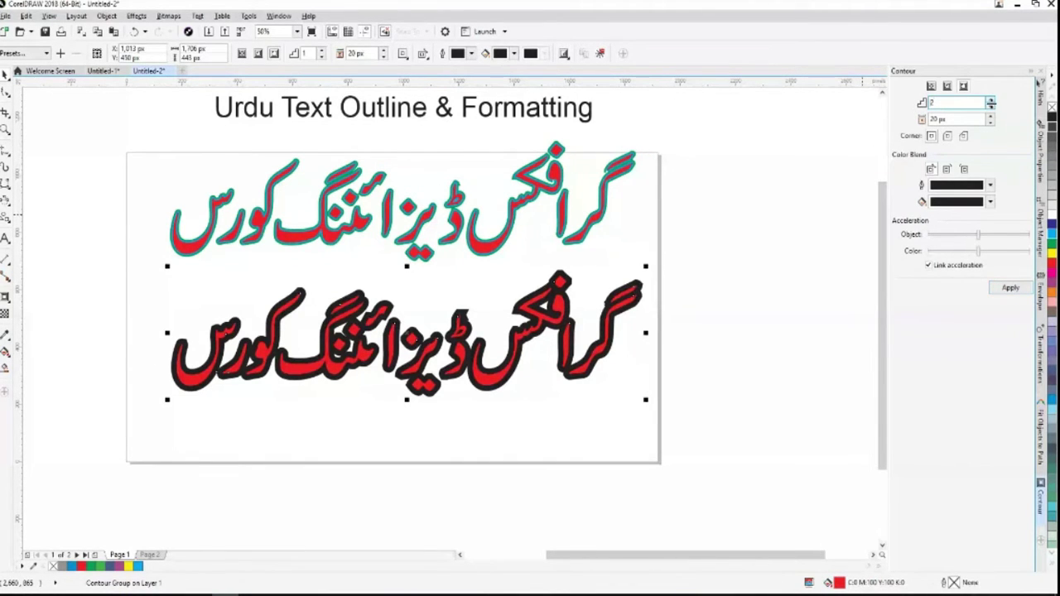
pyautogui.press('Tab')
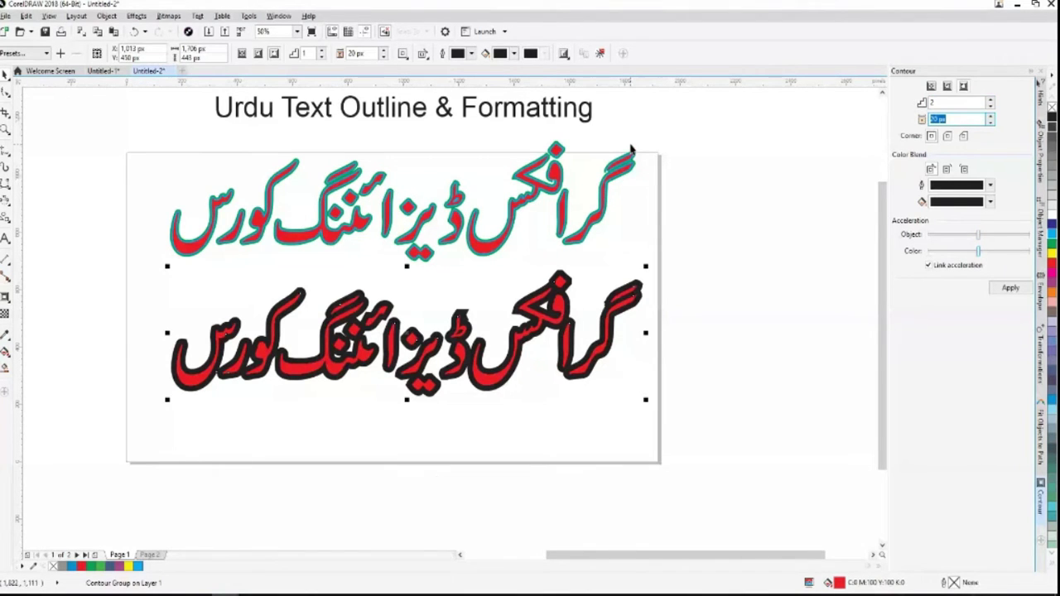
pyautogui.write('10')
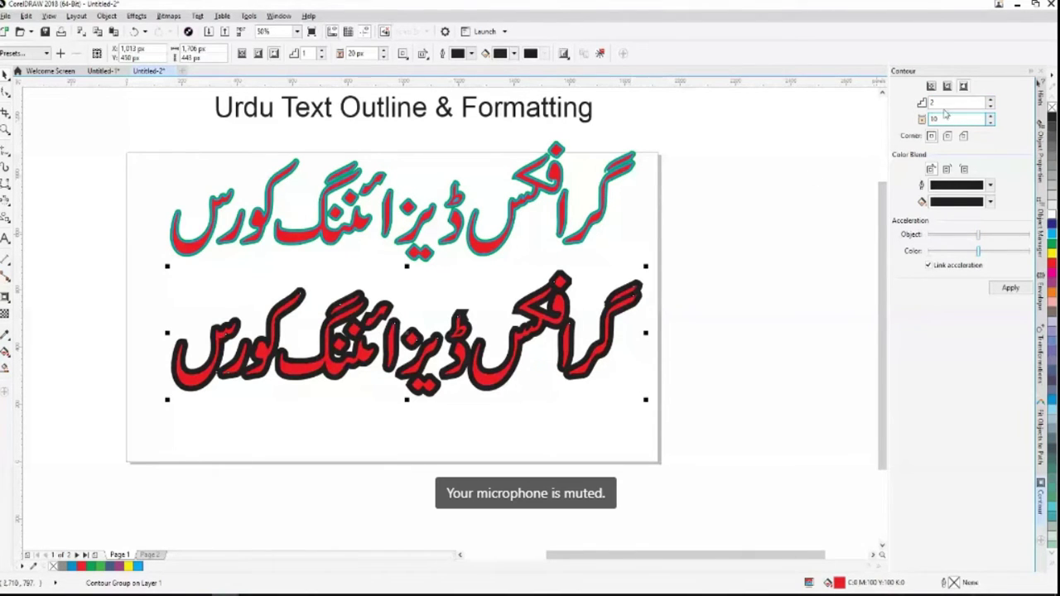
pyautogui.click(1010, 288)
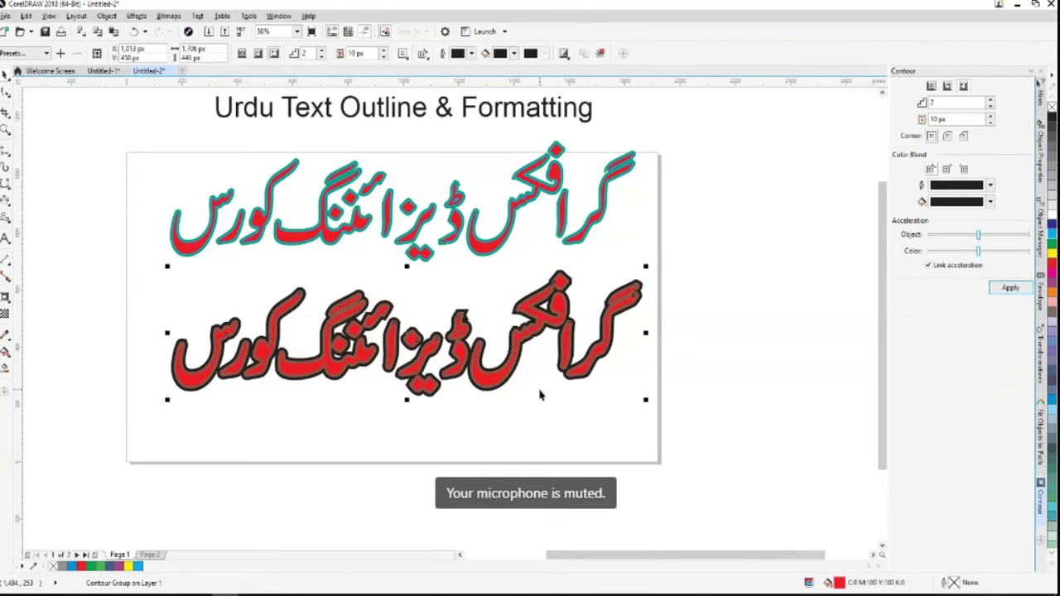
pyautogui.click(642, 424)
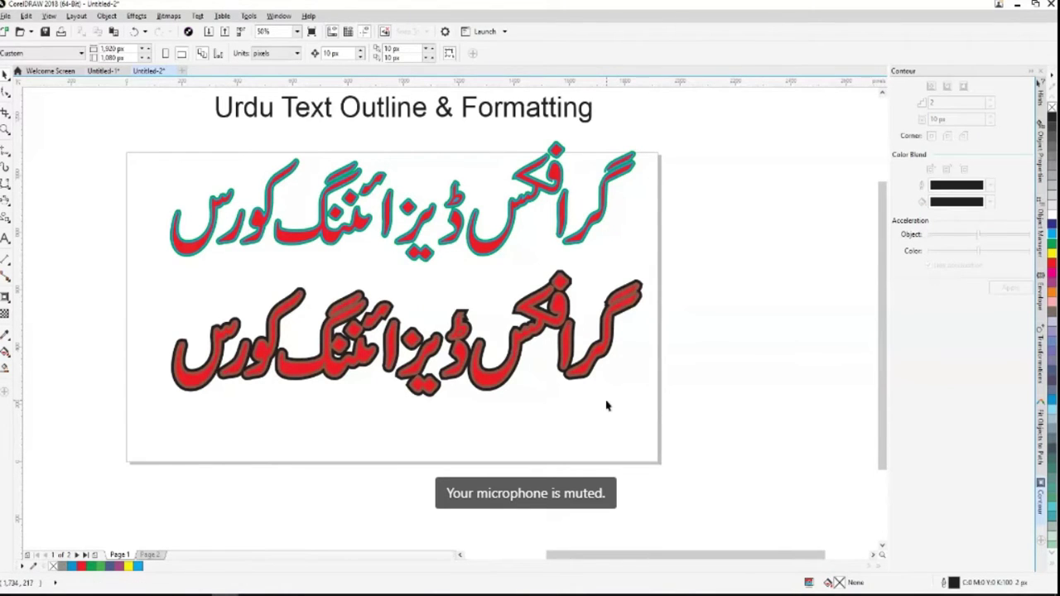
pyautogui.scroll(2, 606, 406)
pyautogui.moveTo(686, 556); pyautogui.dragTo(660, 555)
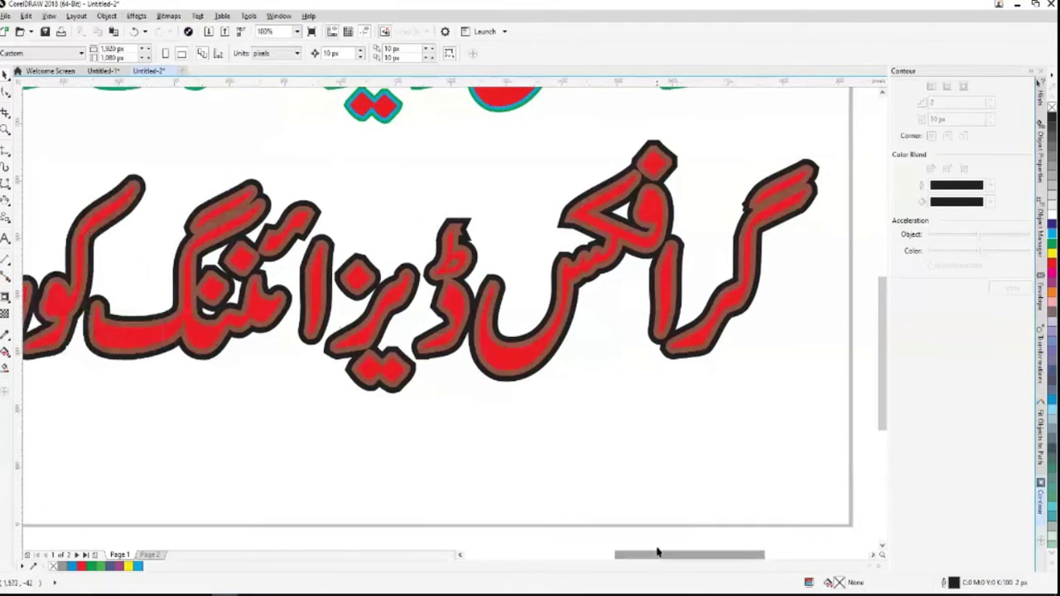
# Set the lower Urdu text's contour to two steps at the 20 px offset.
pyautogui.click(667, 158)
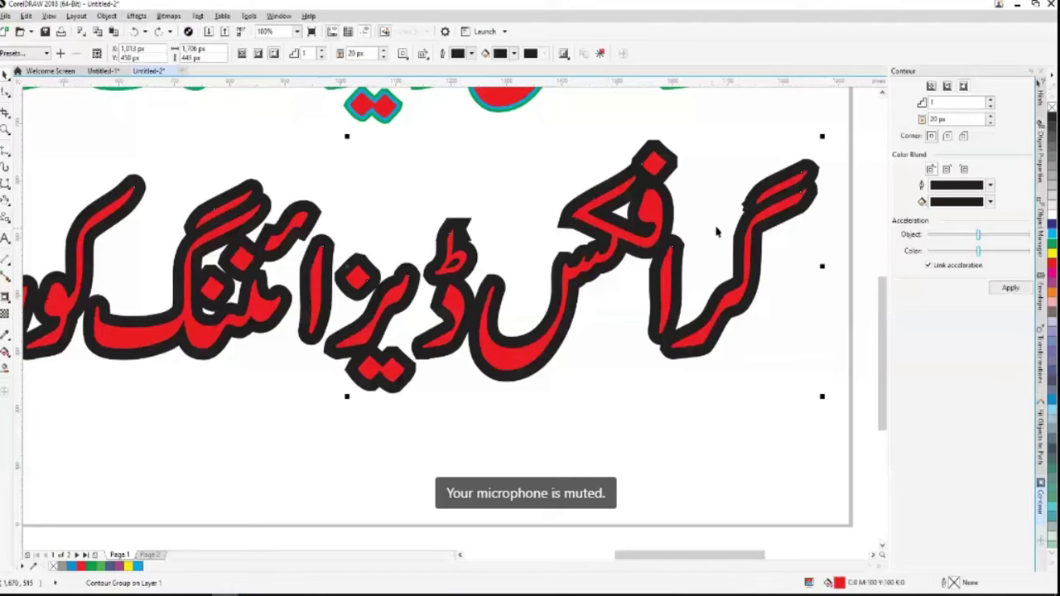
pyautogui.click(935, 101)
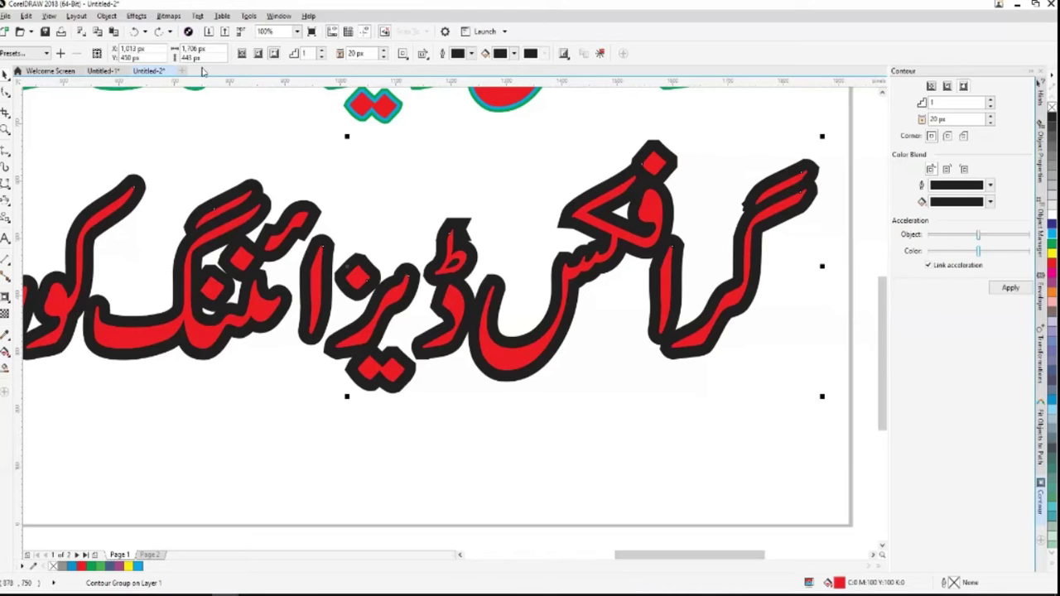
pyautogui.click(321, 50)
pyautogui.click(321, 57)
pyautogui.click(322, 49)
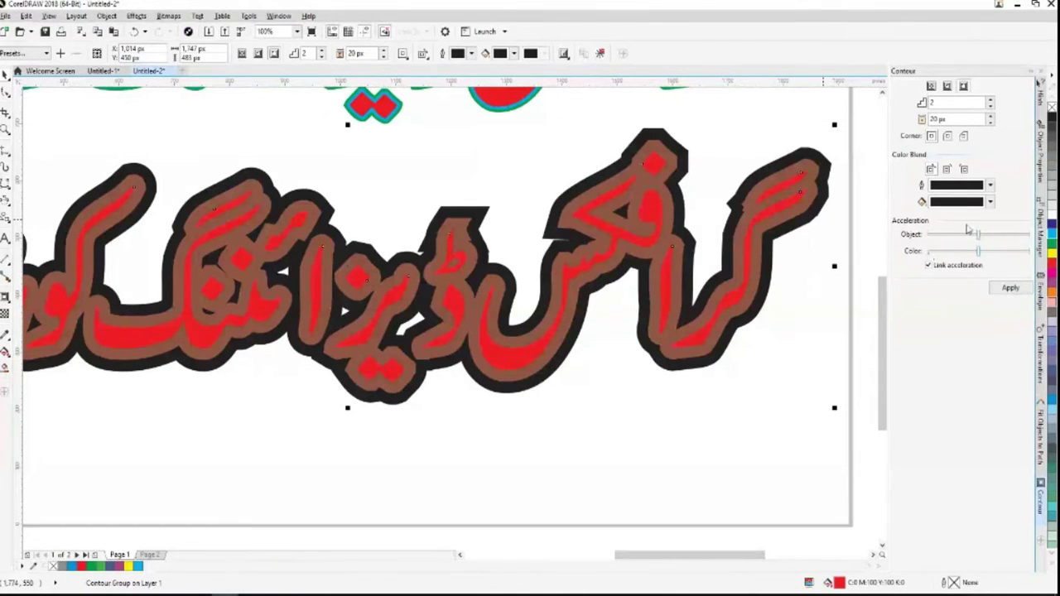
# Change the contour's fill colour to dark grey, C65 M65 Y58 K47, and clear the selection.
pyautogui.click(990, 204)
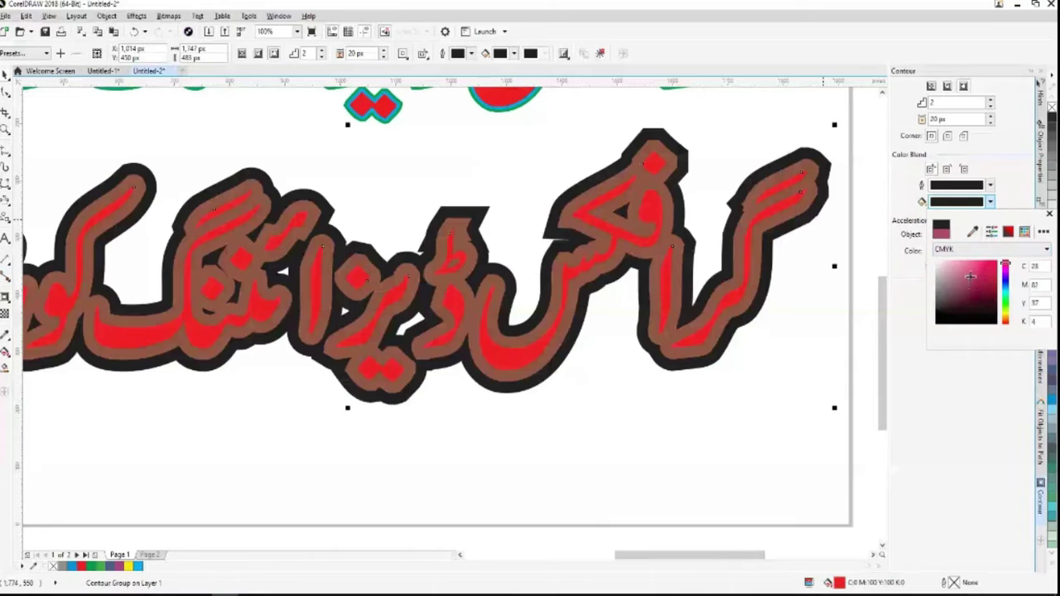
pyautogui.click(978, 274)
pyautogui.moveTo(967, 287); pyautogui.dragTo(938, 302)
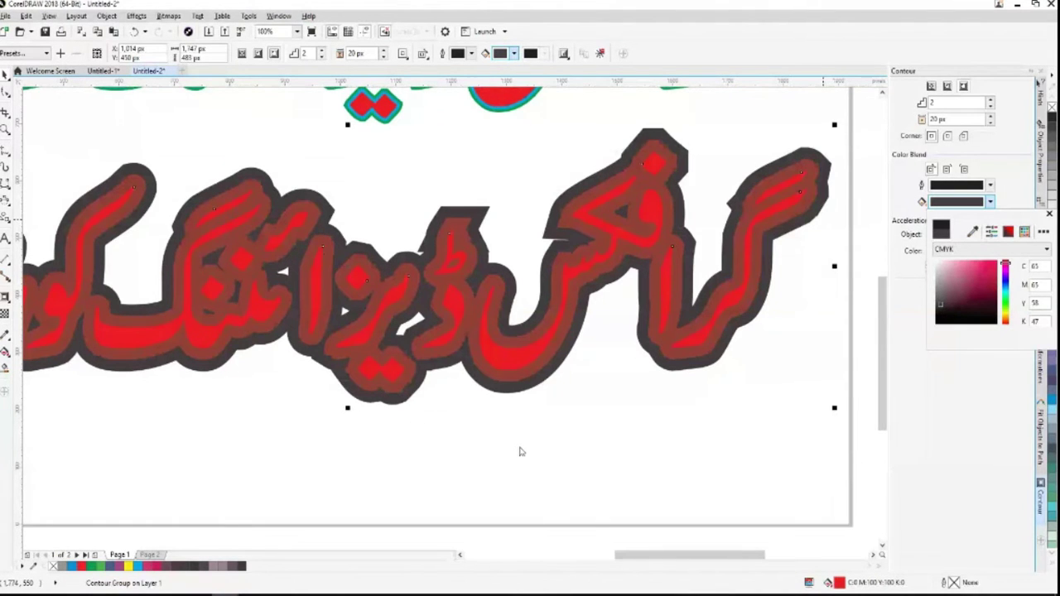
pyautogui.click(618, 461)
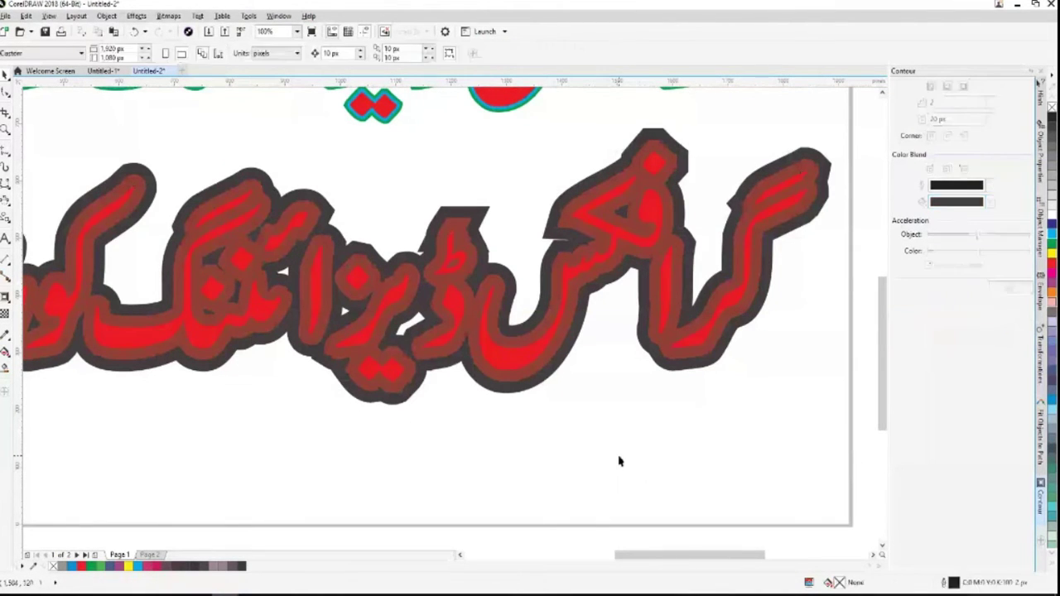
pyautogui.scroll(-2, 619, 461)
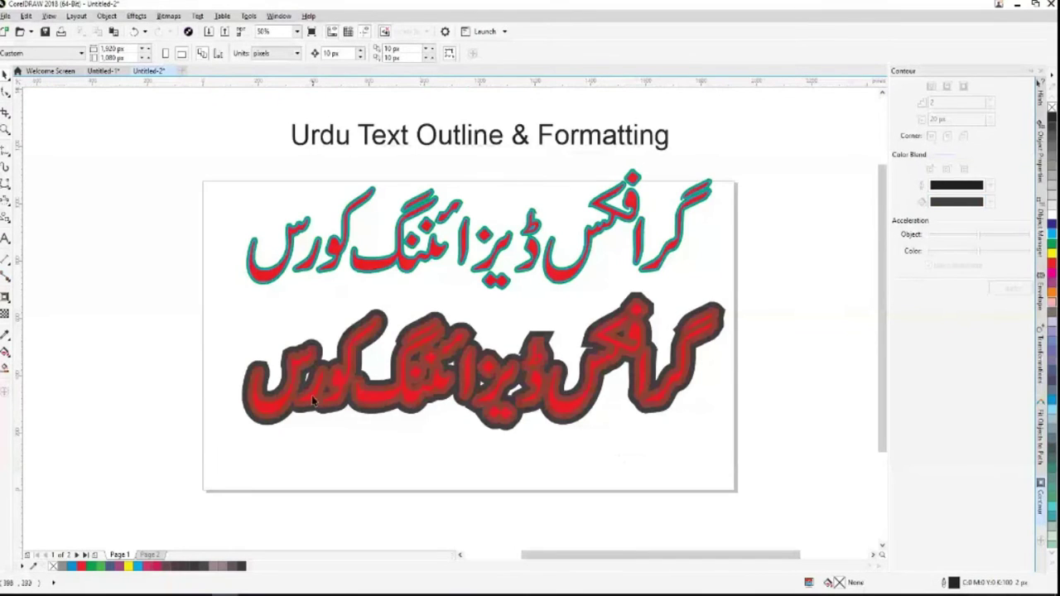
# Select the lower Urdu text and examine how the Contour tool and the Contour effect settings are accessed.
pyautogui.click(556, 404)
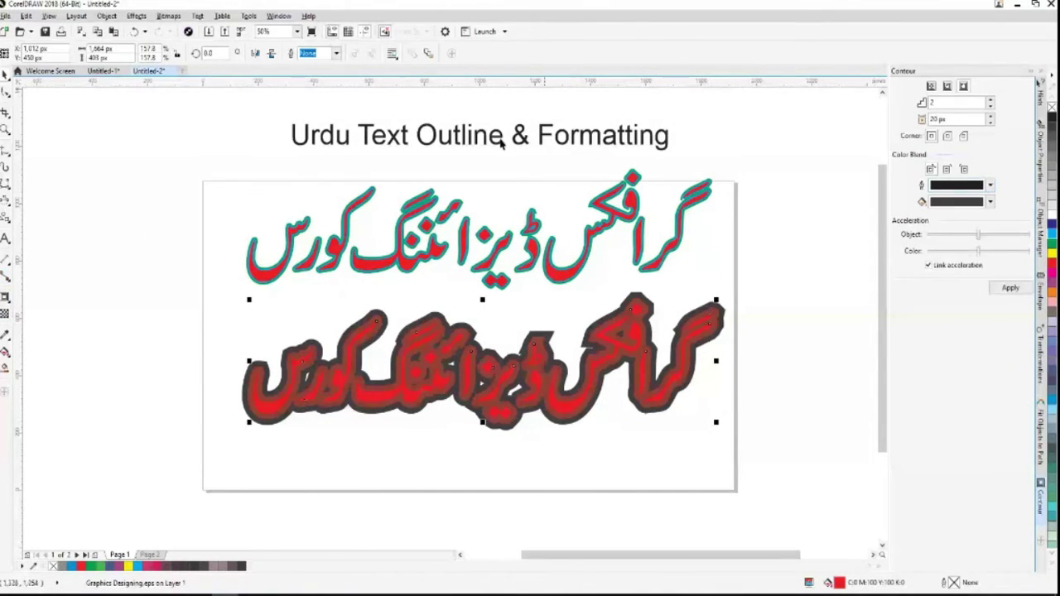
pyautogui.click(5, 298)
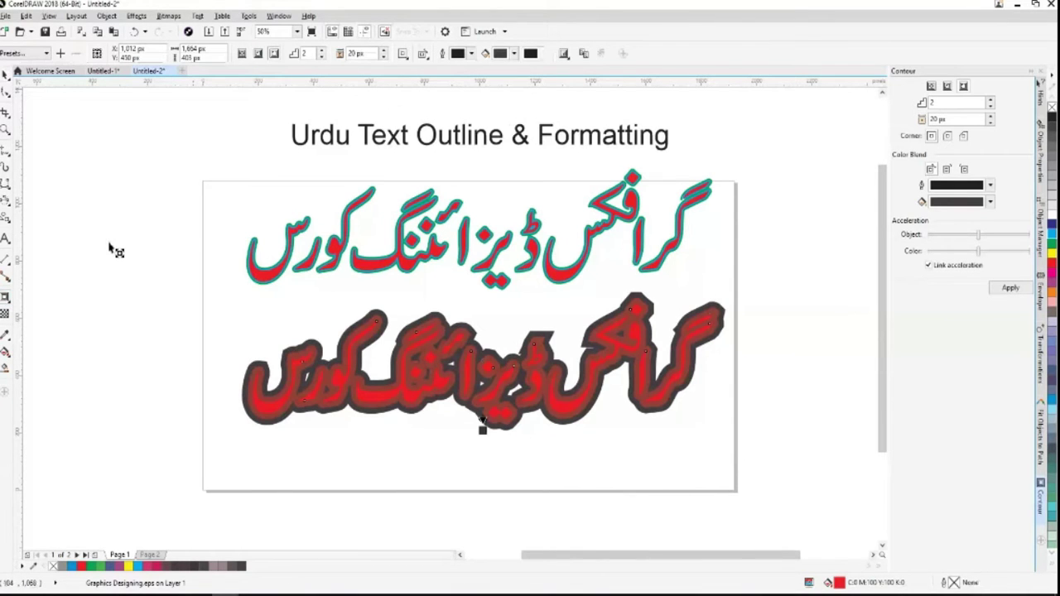
pyautogui.click(5, 311)
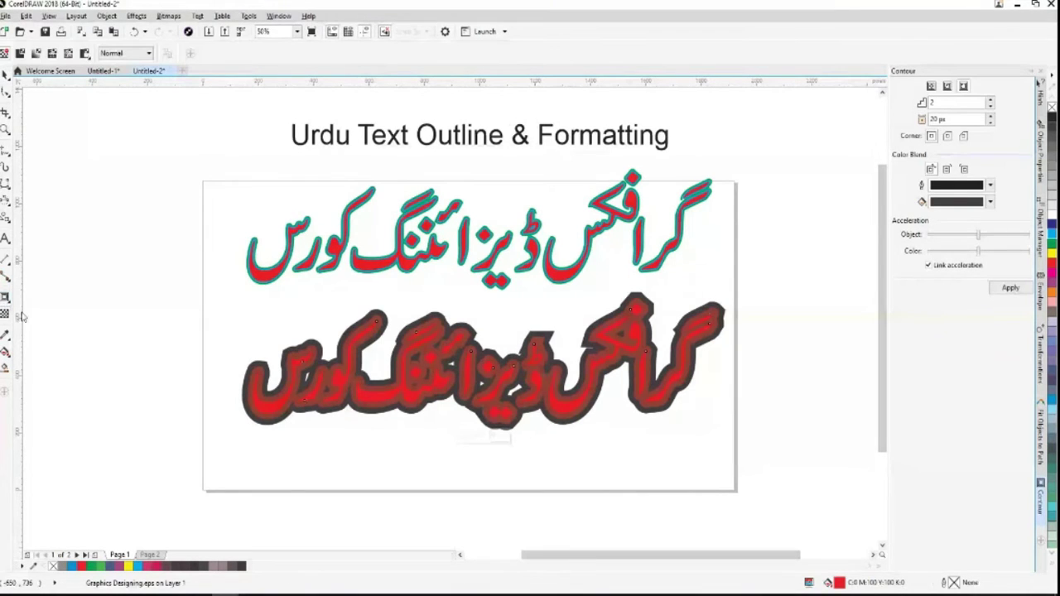
pyautogui.click(6, 299)
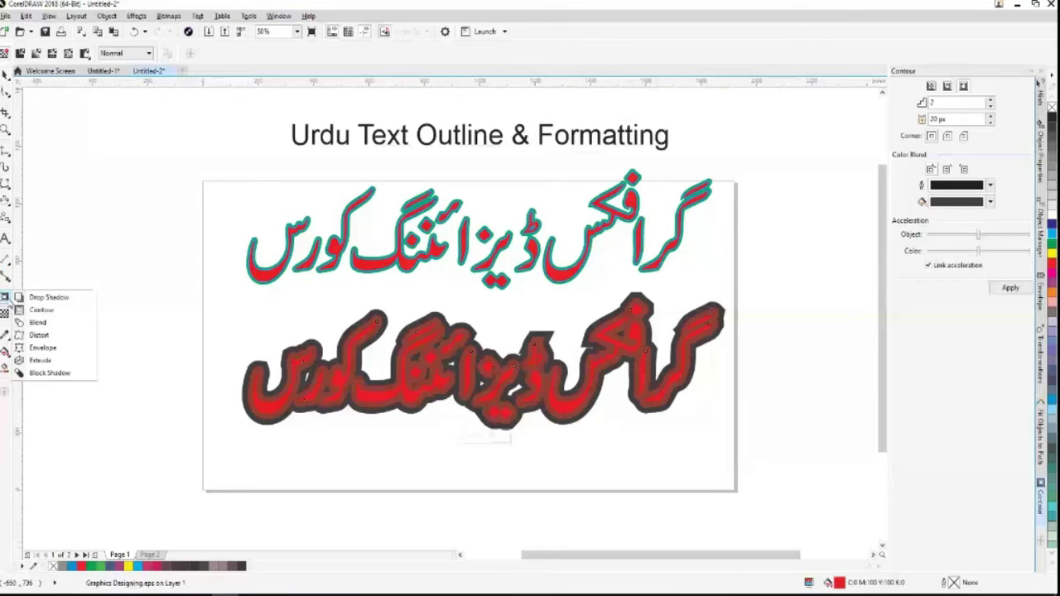
pyautogui.click(39, 310)
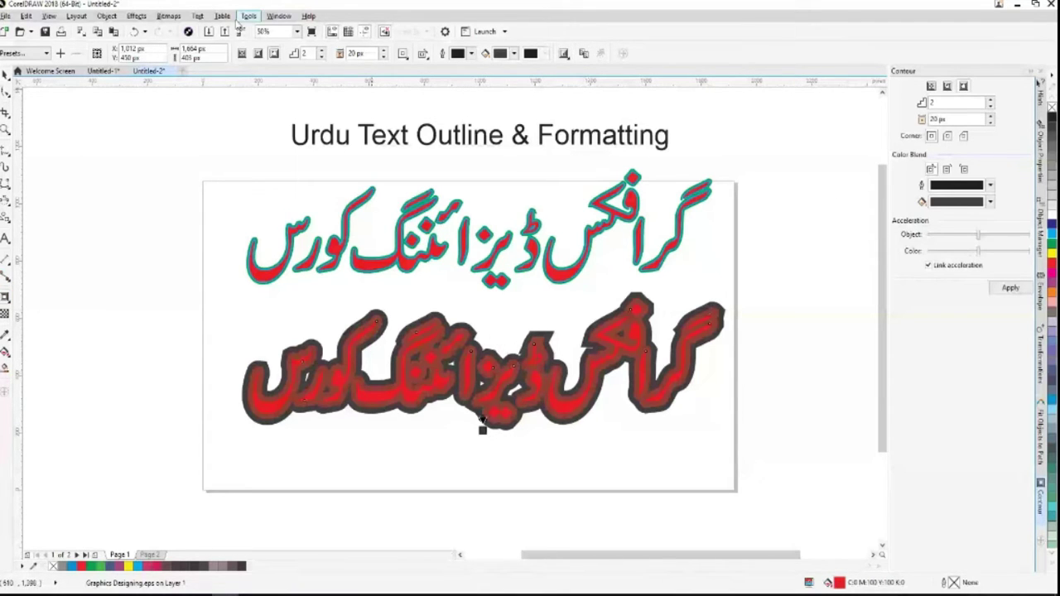
pyautogui.click(137, 15)
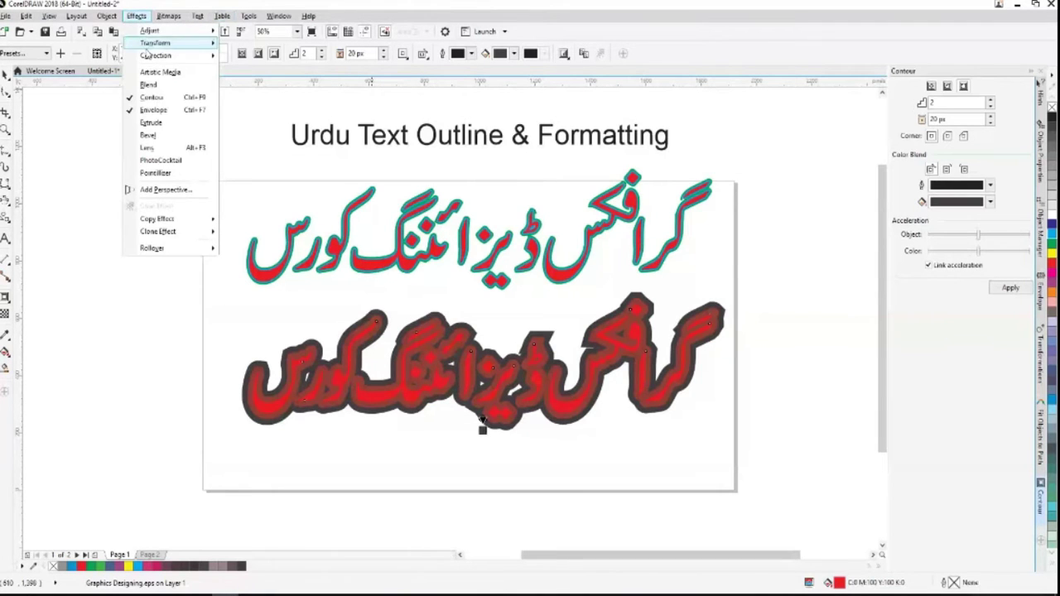
pyautogui.click(150, 98)
pyautogui.click(135, 16)
pyautogui.click(149, 98)
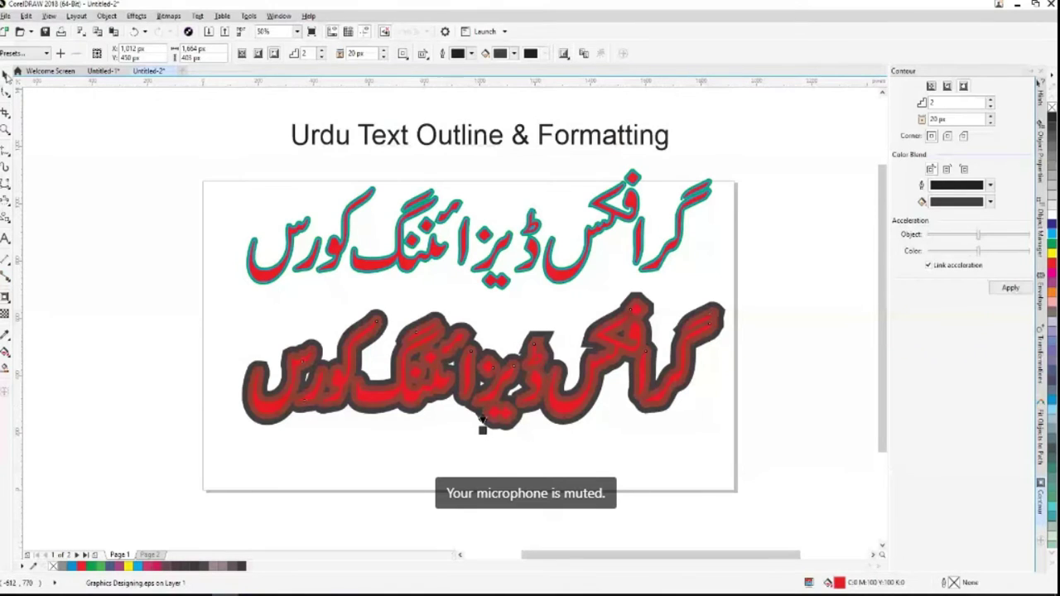
pyautogui.click(170, 334)
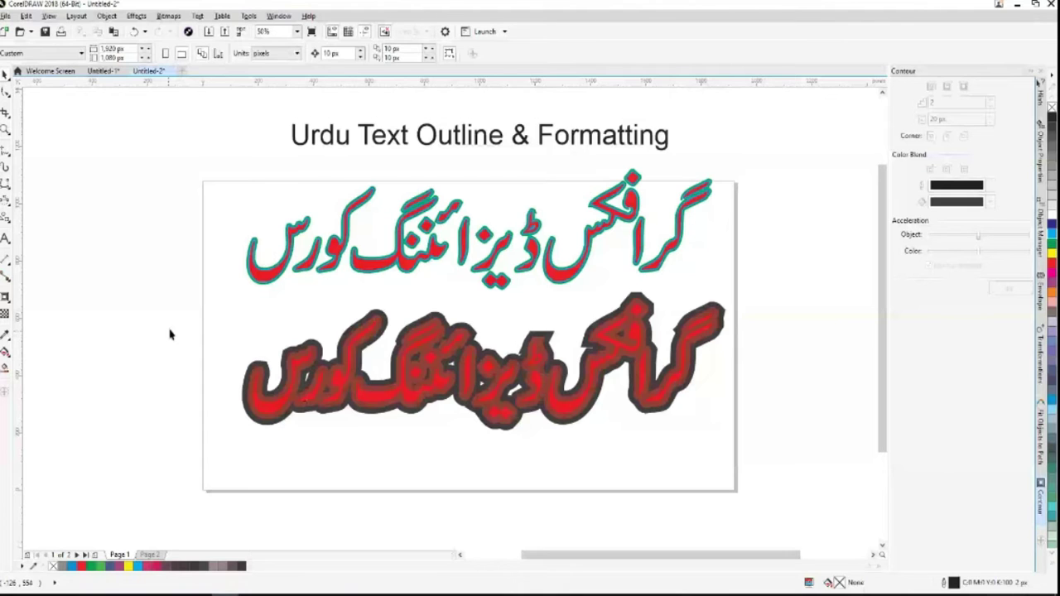
# Try a four-step contour with a 20 px offset on the lower Urdu text and undo it.
pyautogui.scroll(2, 530, 418)
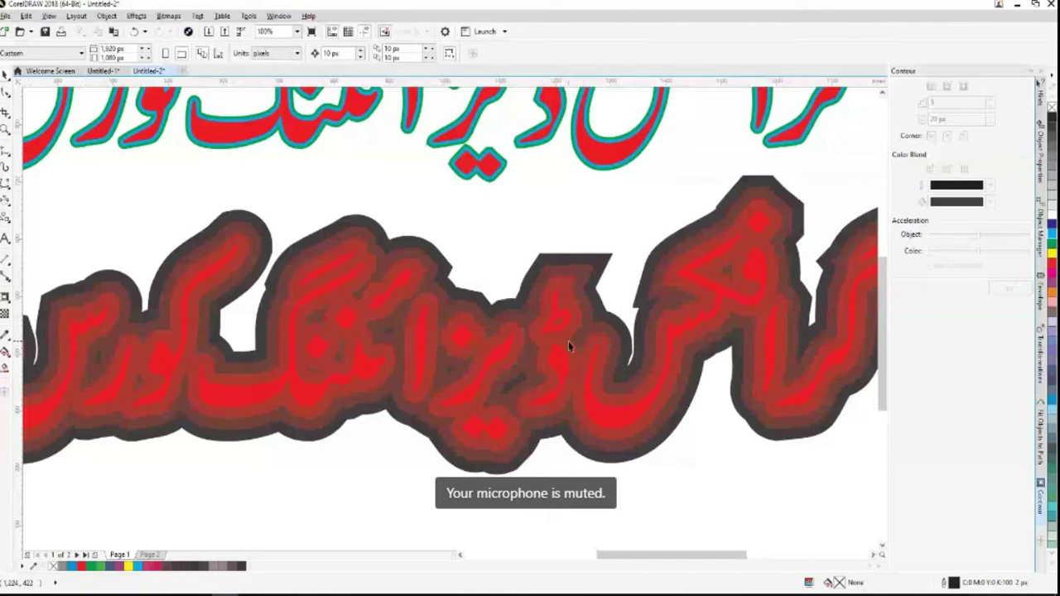
pyautogui.click(632, 405)
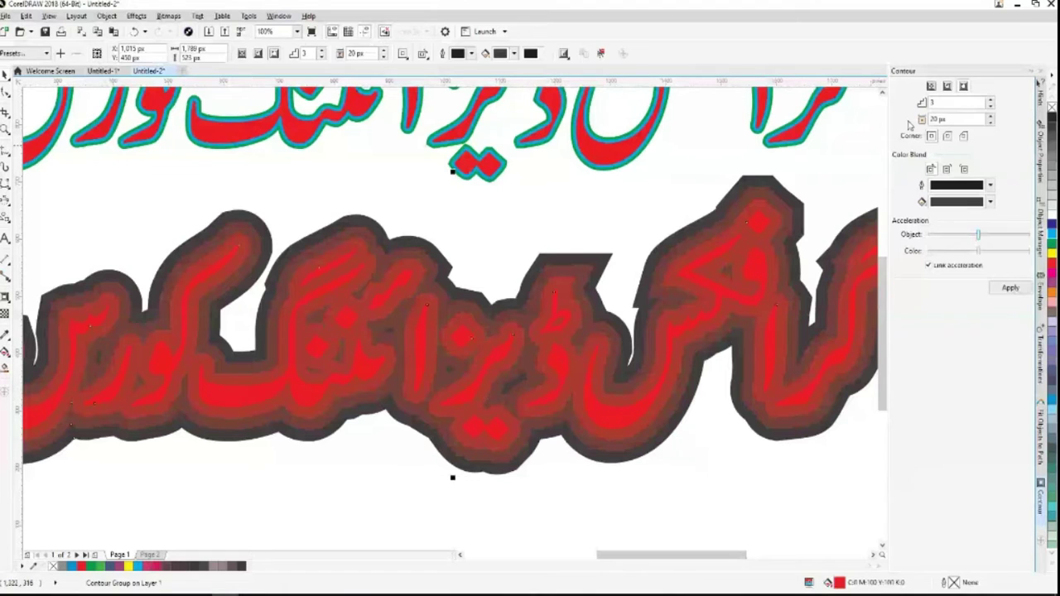
pyautogui.click(990, 99)
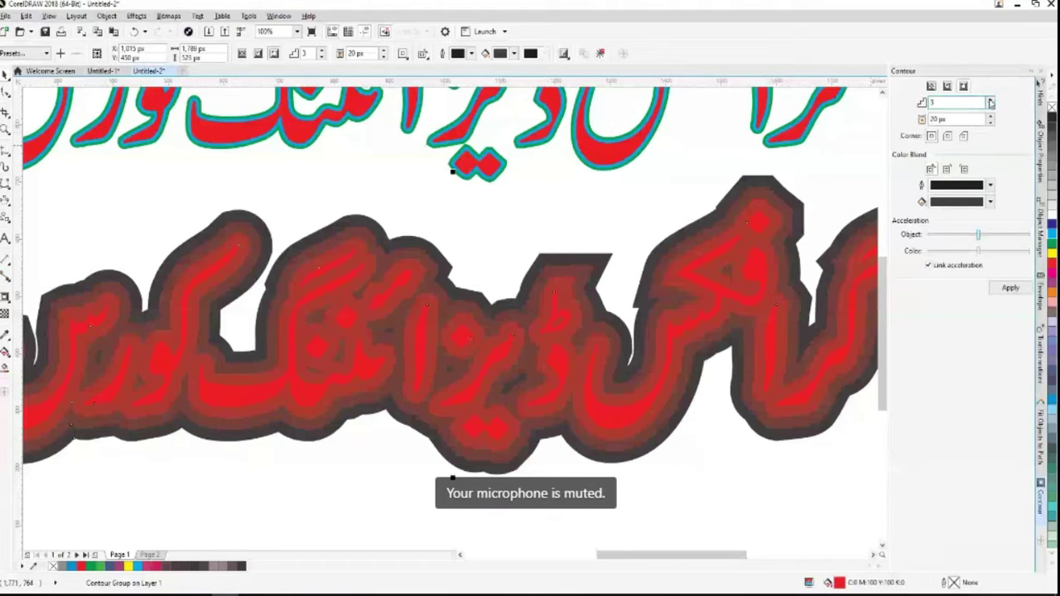
pyautogui.click(1010, 287)
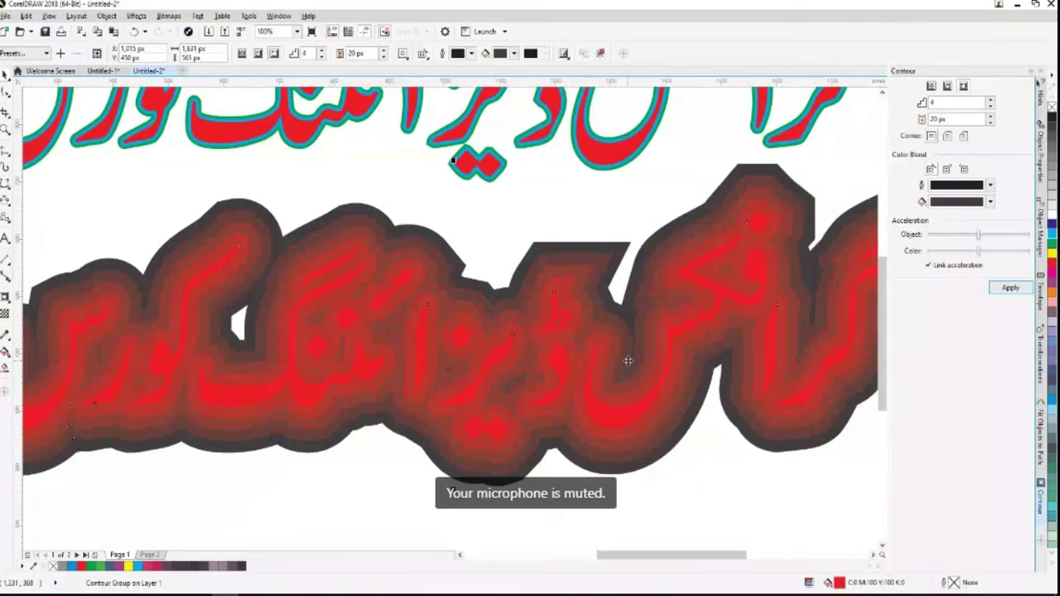
pyautogui.hotkey('ctrl', 'z')
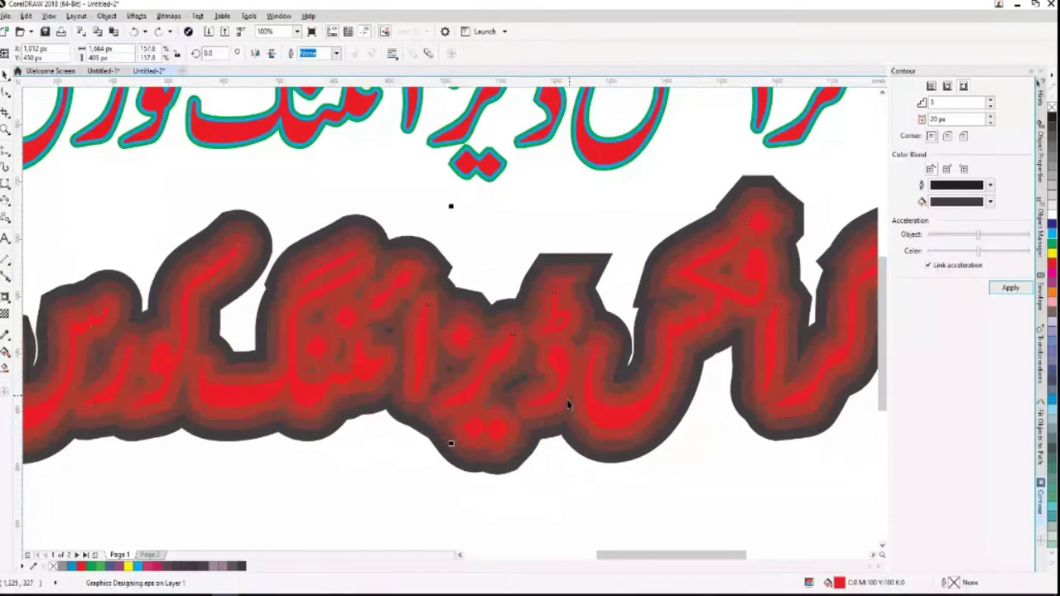
pyautogui.click(580, 477)
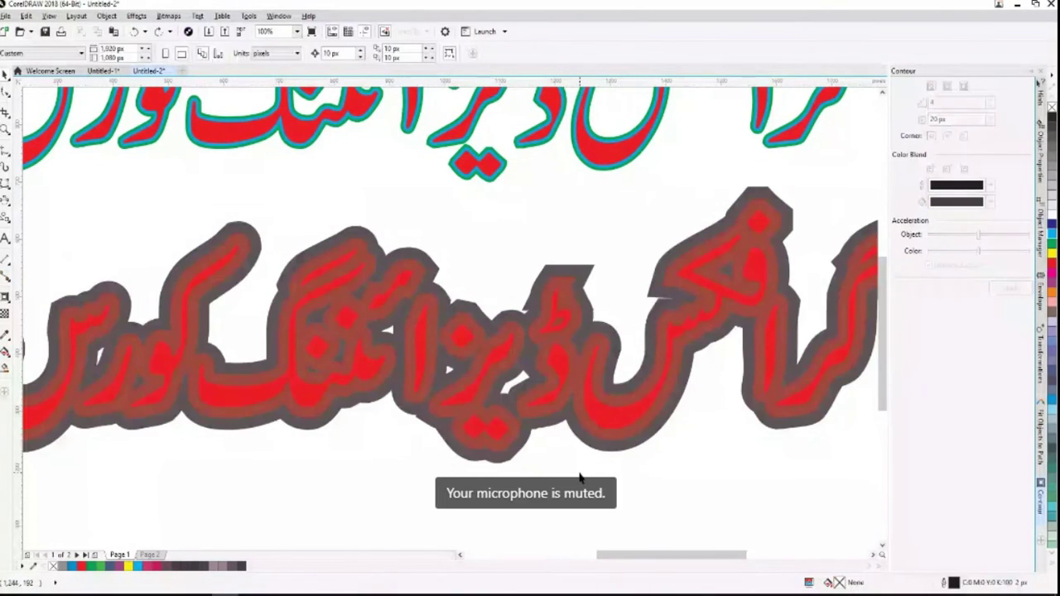
pyautogui.scroll(-2, 580, 478)
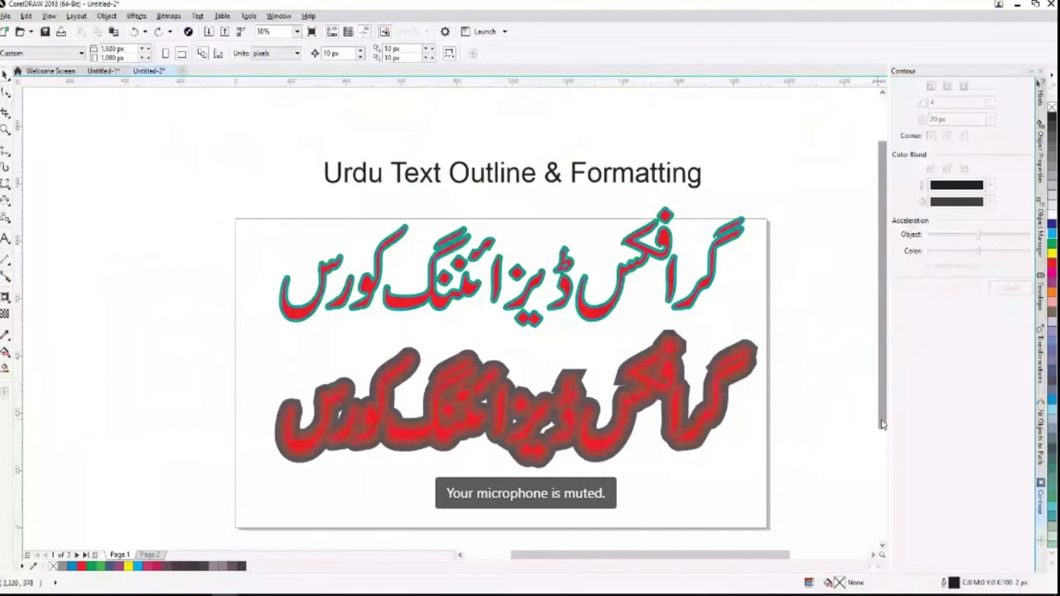
pyautogui.scroll(-2, 882, 424)
pyautogui.click(605, 237)
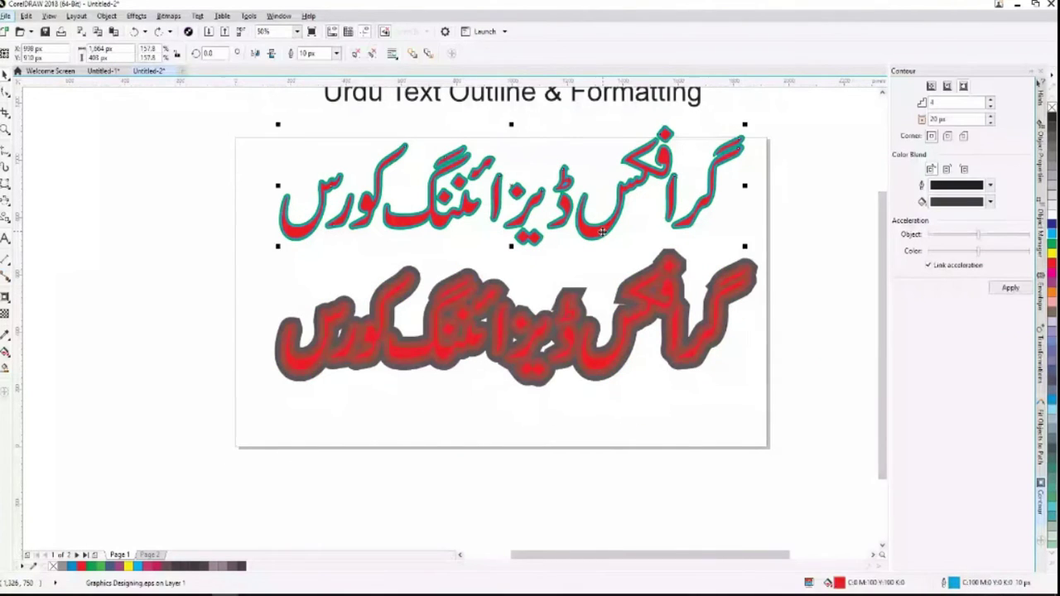
pyautogui.hotkey('alt', 'c')
pyautogui.press('Up')
pyautogui.press('Right')
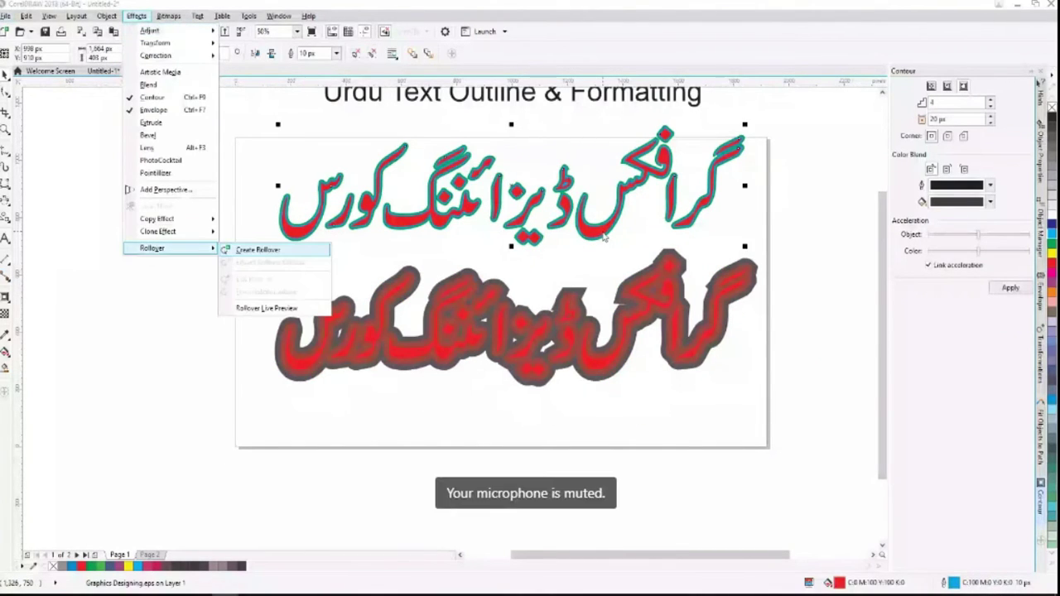
pyautogui.click(602, 405)
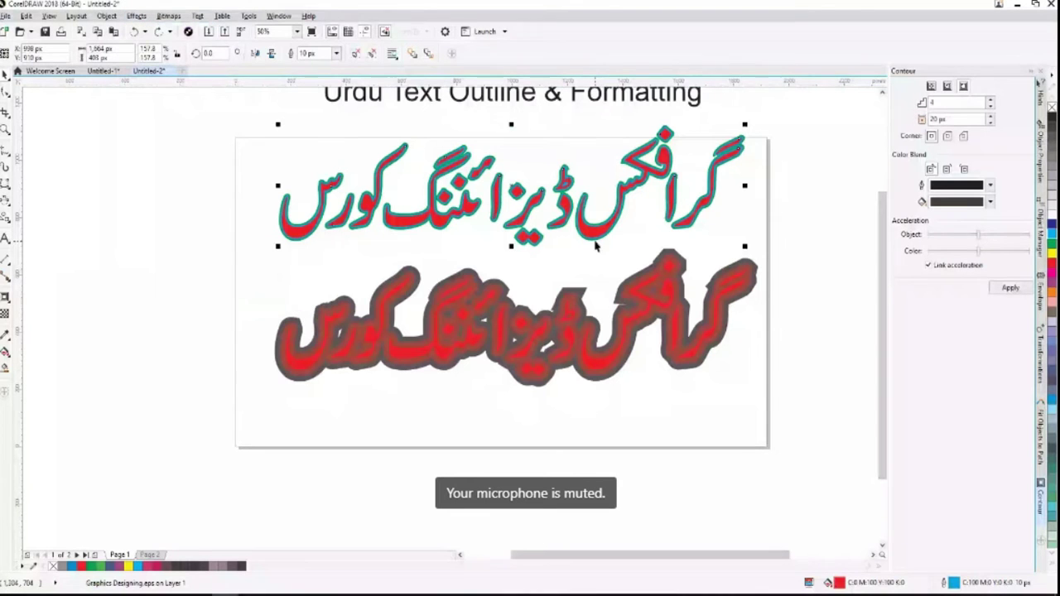
# Duplicate the upper outlined Urdu text below the contoured text and nudge the copy further down.
pyautogui.moveTo(595, 244); pyautogui.dragTo(596, 480)
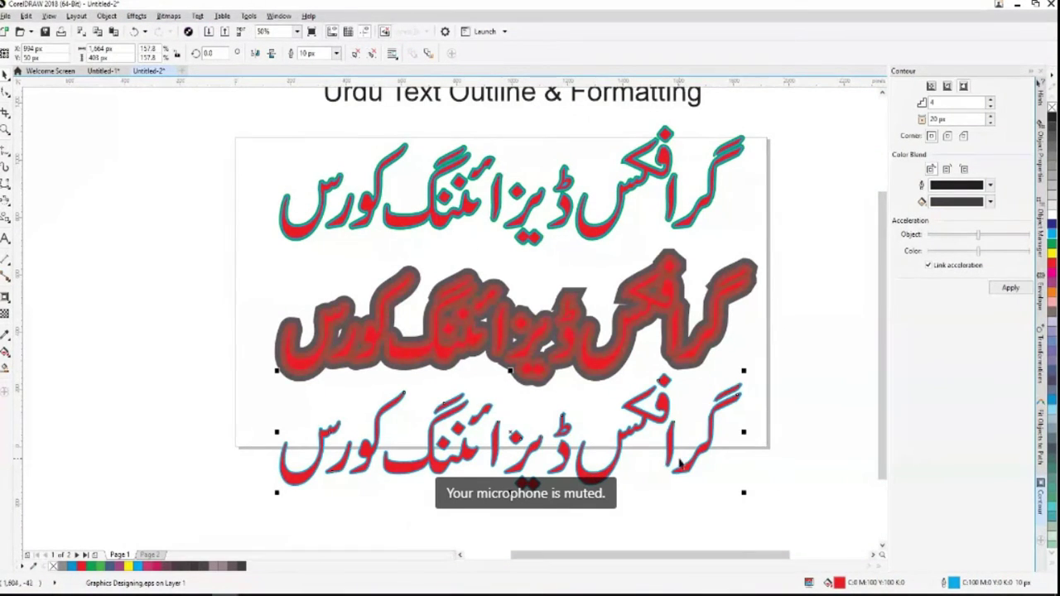
pyautogui.press('Down')
pyautogui.press('Down')
pyautogui.press('Down')
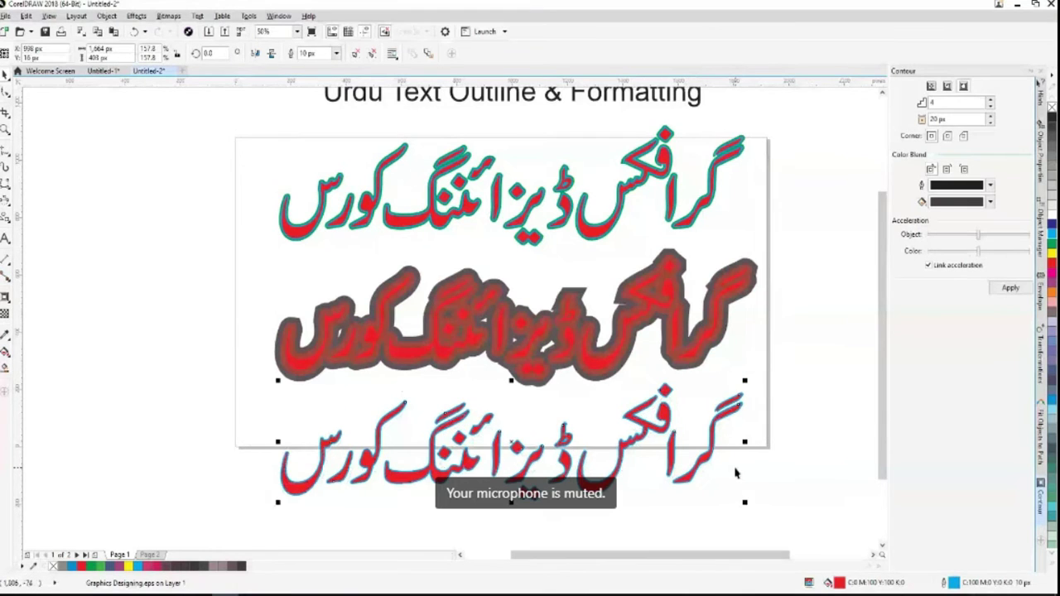
pyautogui.press('Down')
pyautogui.press('Down')
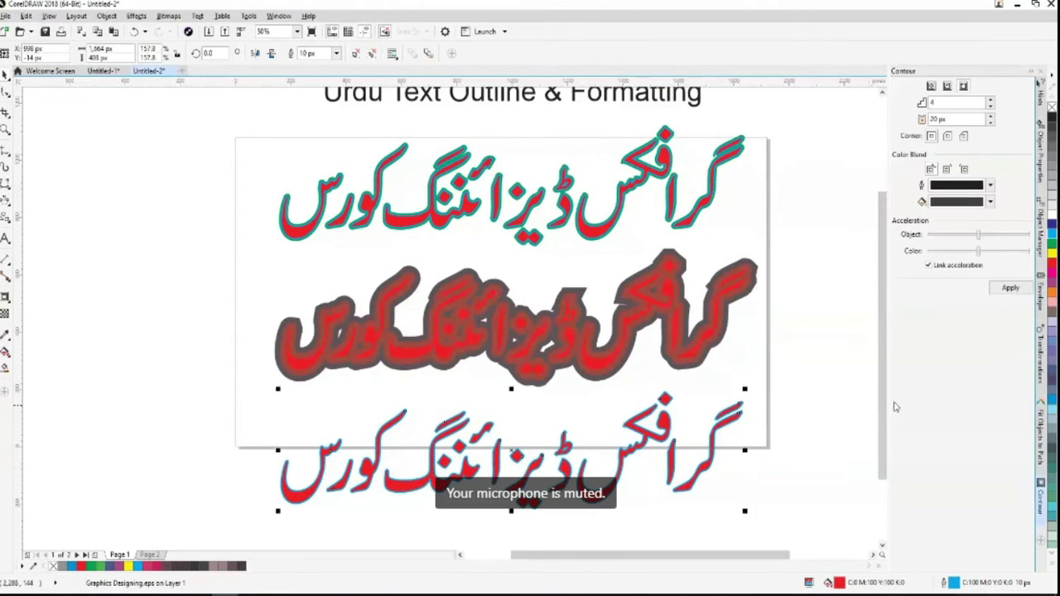
# Remove the fill from the lowest Urdu text copy and give it a green 4 px outline, C100 M0 Y100 K0.
pyautogui.scroll(-2, 883, 413)
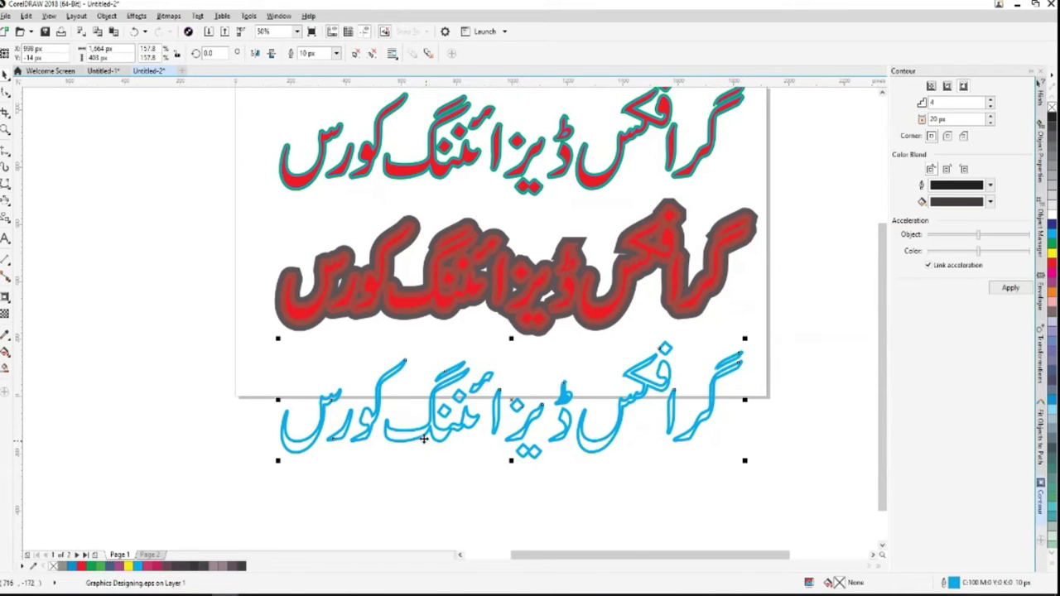
pyautogui.hotkey('ctrl', 'z')
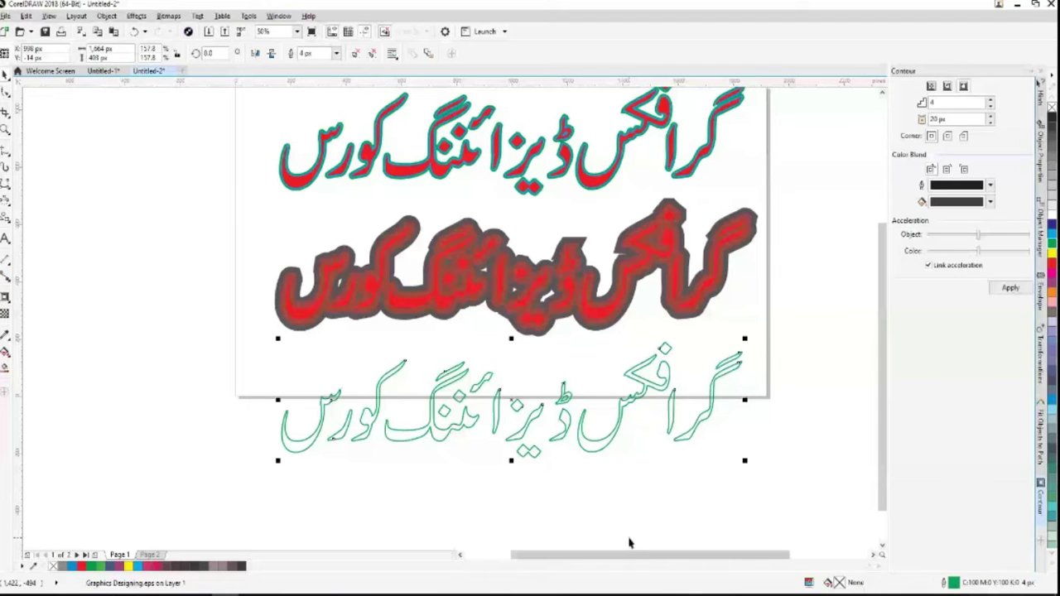
pyautogui.scroll(-1, 629, 542)
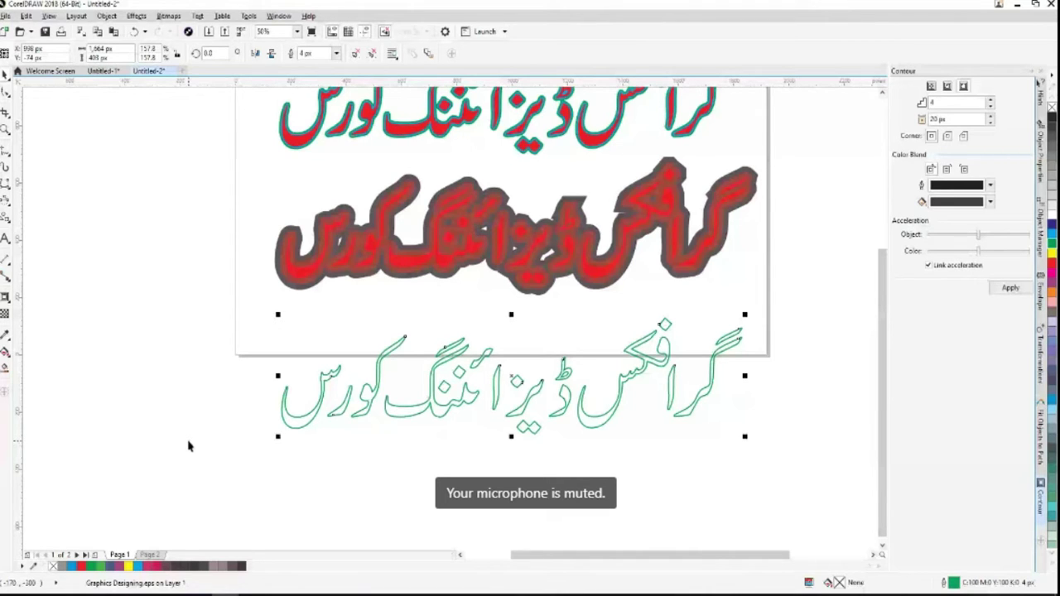
# Apply an outward contour with four steps and a 9 px offset to the lowest Urdu text copy.
pyautogui.click(8, 334)
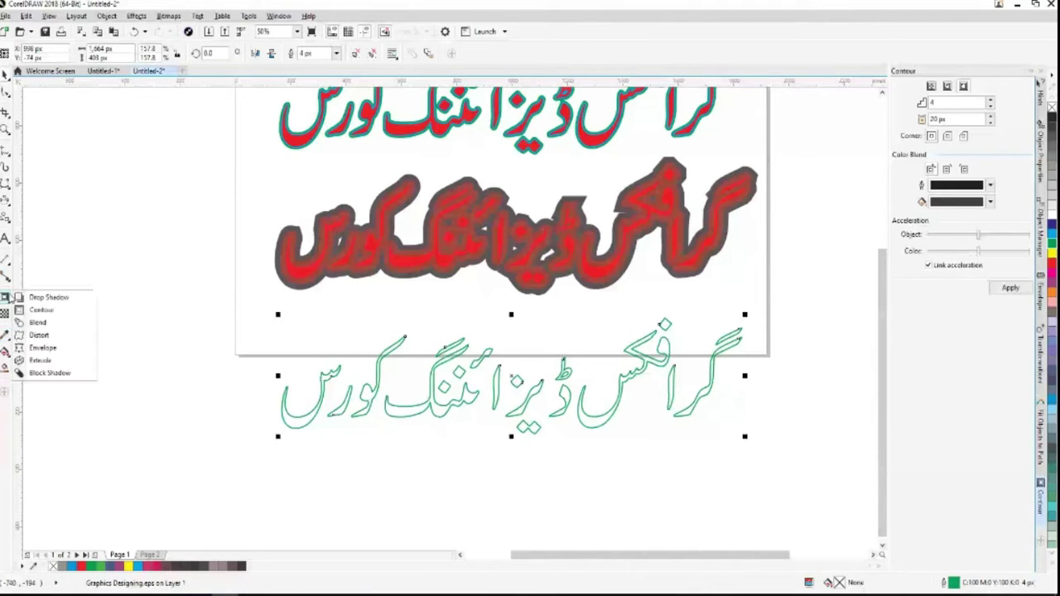
pyautogui.click(33, 308)
pyautogui.moveTo(511, 430); pyautogui.dragTo(479, 460)
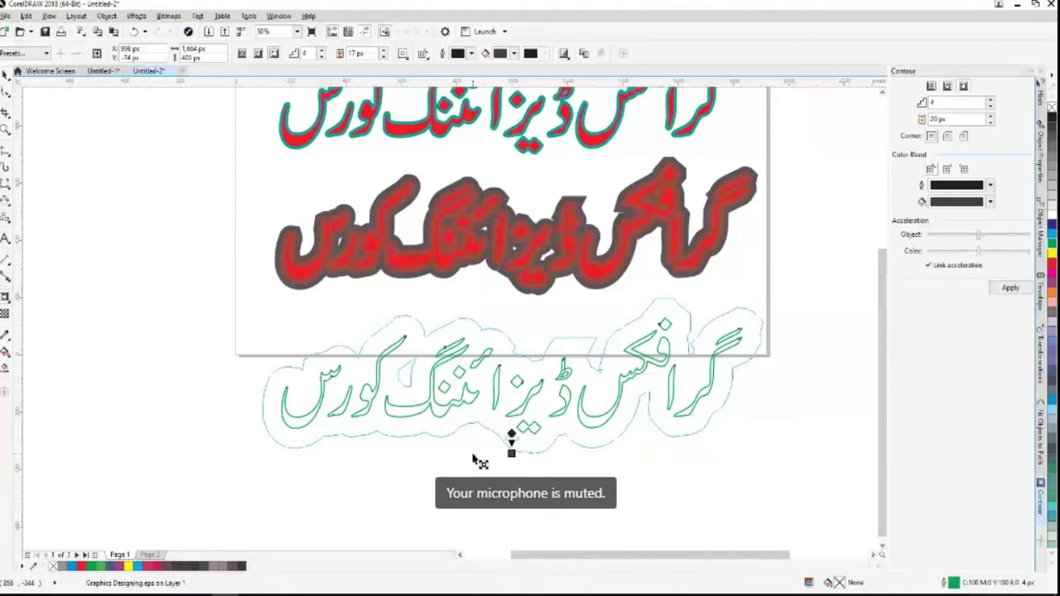
pyautogui.moveTo(473, 455); pyautogui.dragTo(479, 443)
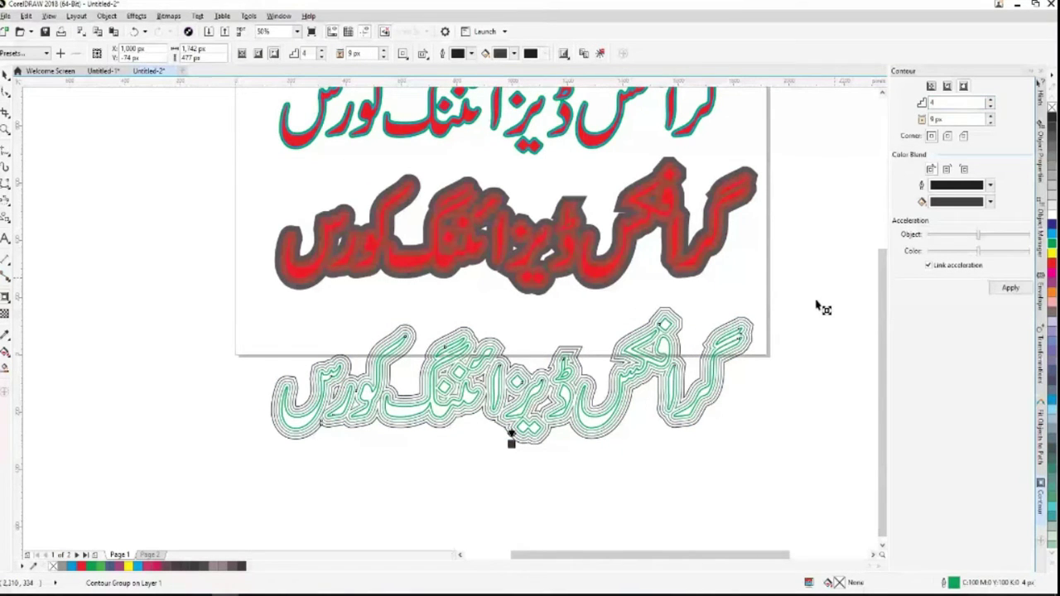
pyautogui.scroll(1, 719, 422)
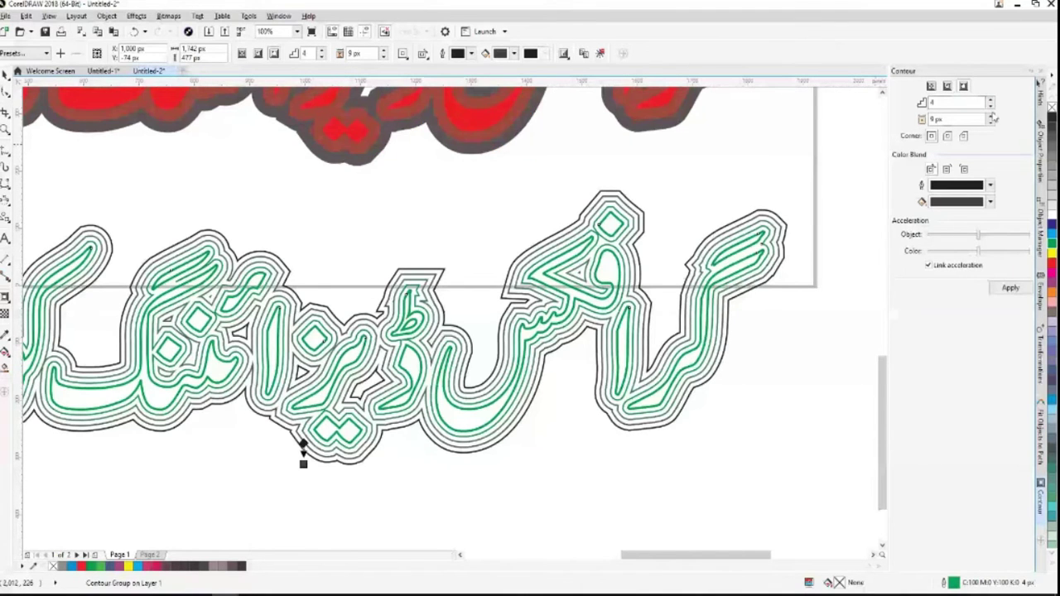
# Reduce the lowest text's contour to one step, trying two steps for comparison.
pyautogui.click(1010, 288)
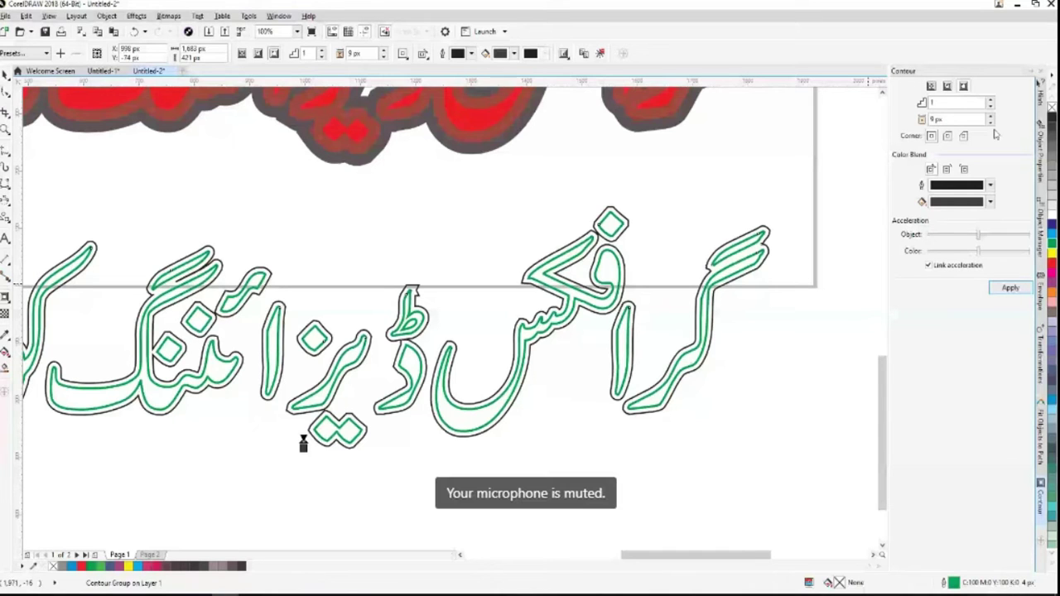
pyautogui.click(990, 100)
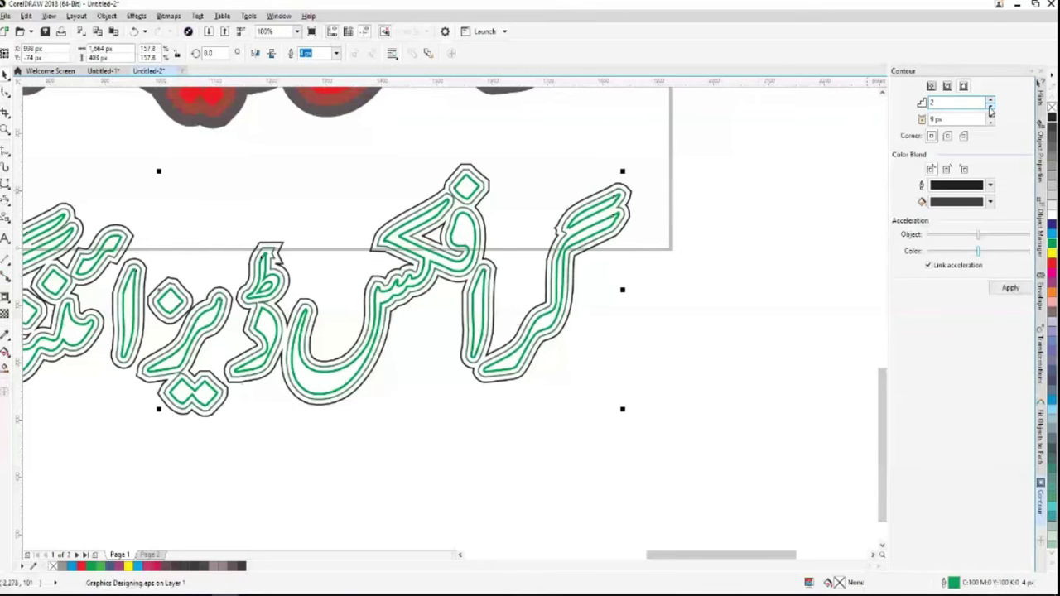
pyautogui.click(990, 107)
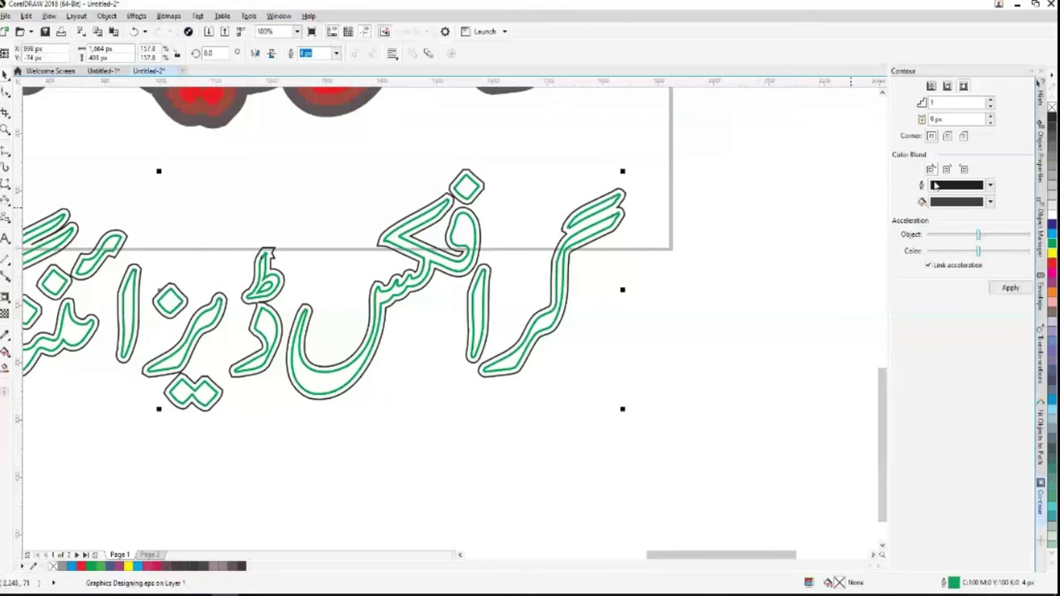
# Set the one-step contour's offset to 15 px and apply it to the lowest text.
pyautogui.doubleClick(991, 116)
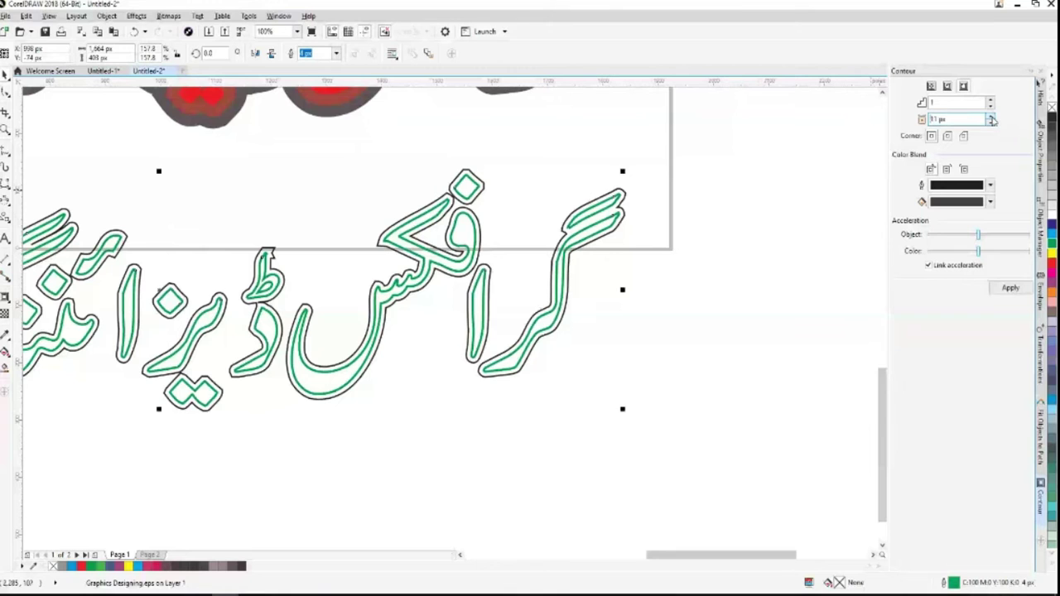
pyautogui.click(991, 122)
pyautogui.click(992, 122)
pyautogui.click(991, 123)
pyautogui.click(992, 122)
pyautogui.click(1010, 288)
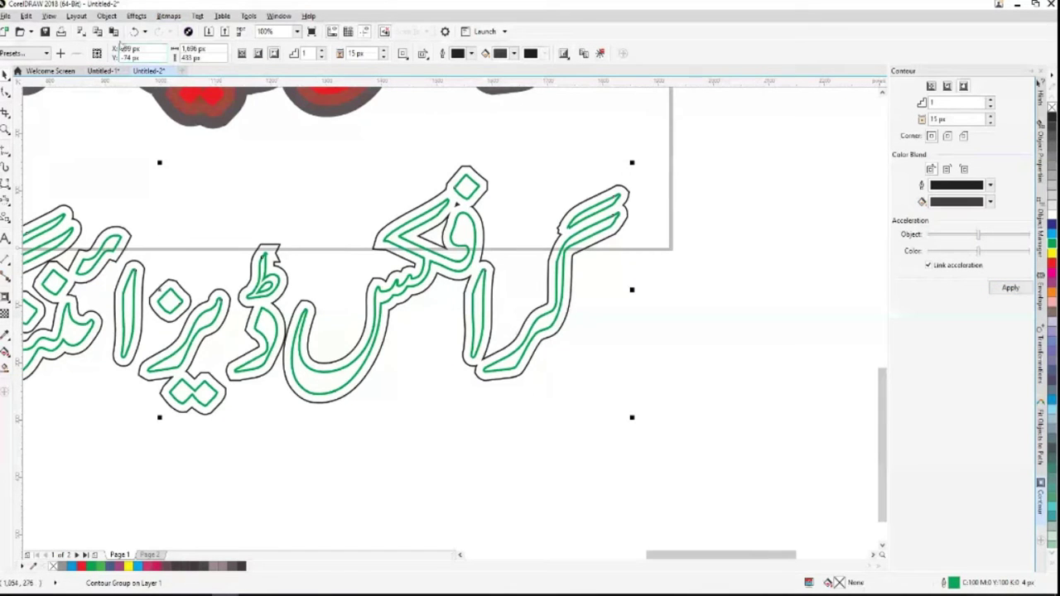
# Break the contour apart from the lowest text, fill the text with red, C0 M100 Y100 K0, and clear the selection.
pyautogui.click(106, 16)
pyautogui.click(124, 329)
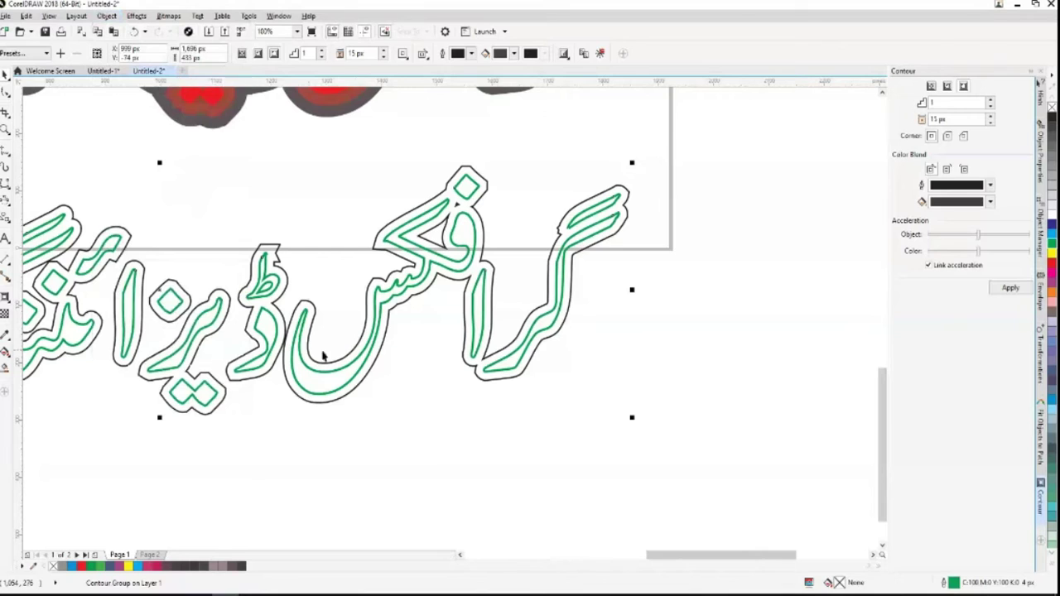
pyautogui.click(438, 462)
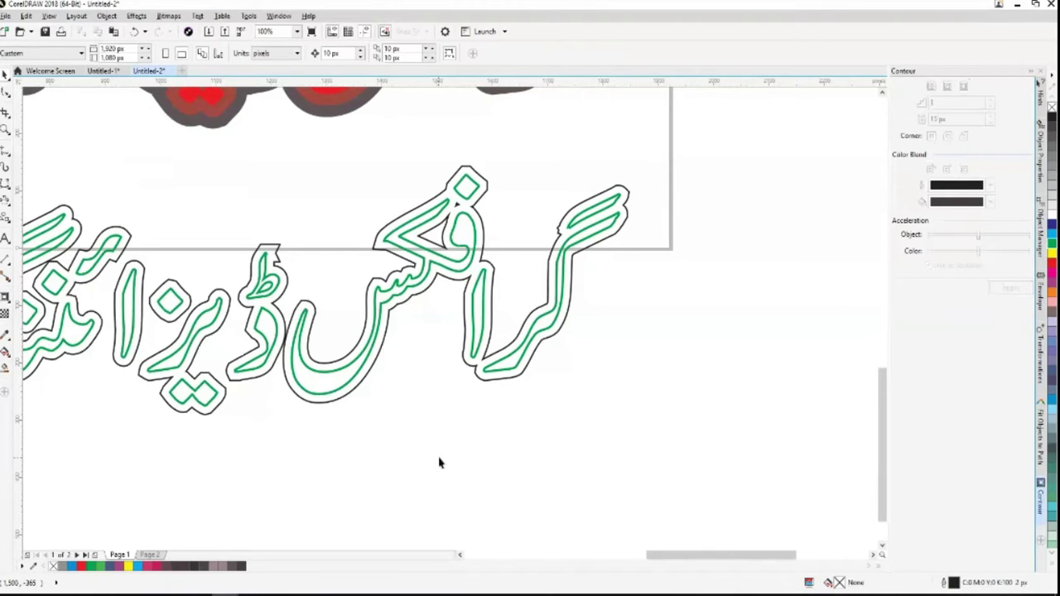
pyautogui.hscroll(-3, 432, 443)
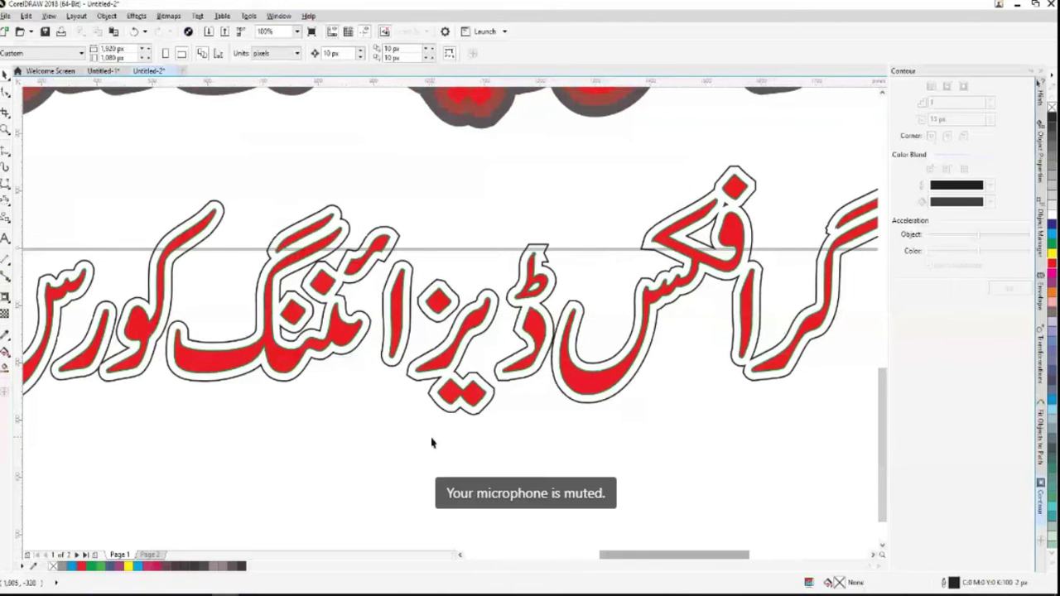
# Reduce the middle Urdu text's dark grey contour to one step with a 20 px offset and clear the selection.
pyautogui.scroll(-2, 432, 443)
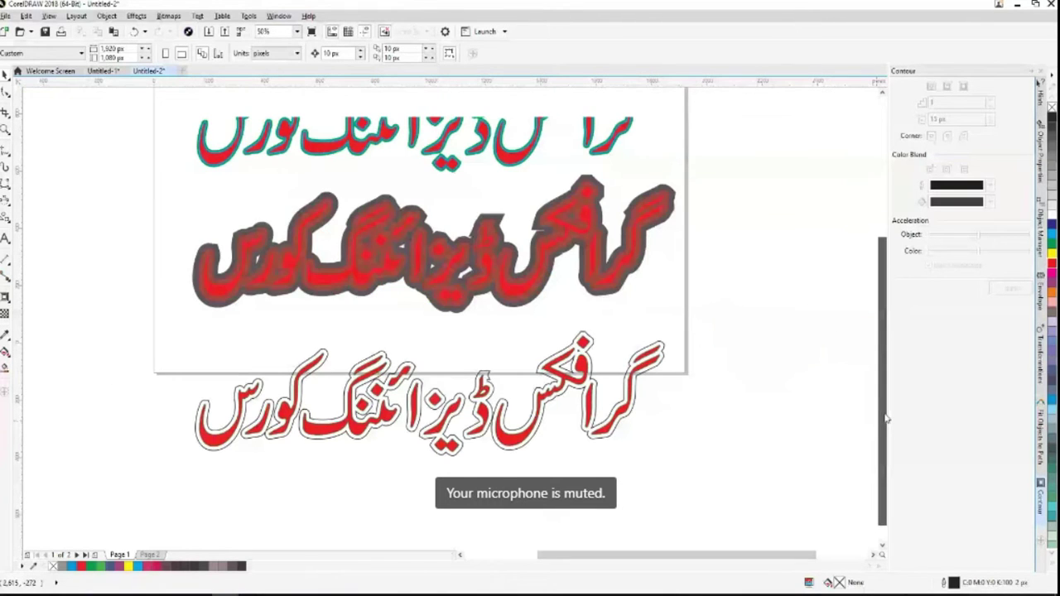
pyautogui.scroll(1, 886, 418)
pyautogui.click(431, 248)
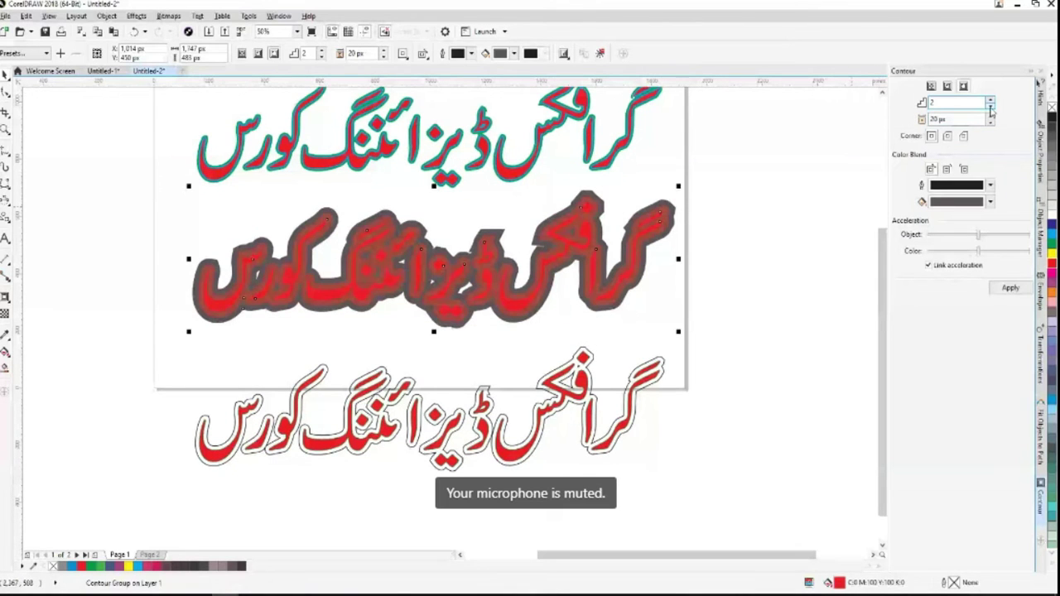
pyautogui.click(990, 108)
pyautogui.click(1010, 287)
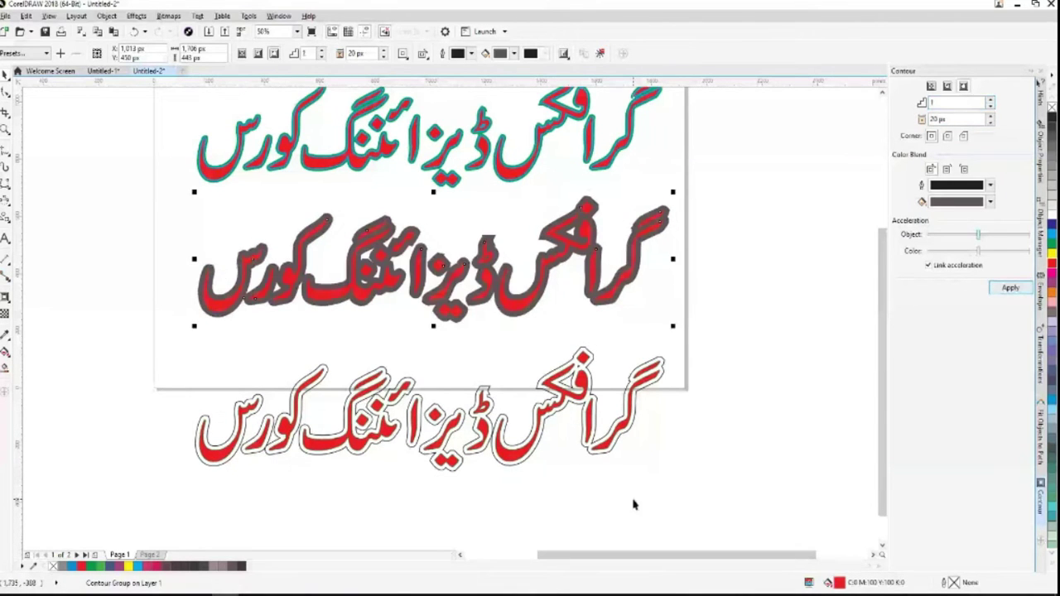
pyautogui.click(527, 436)
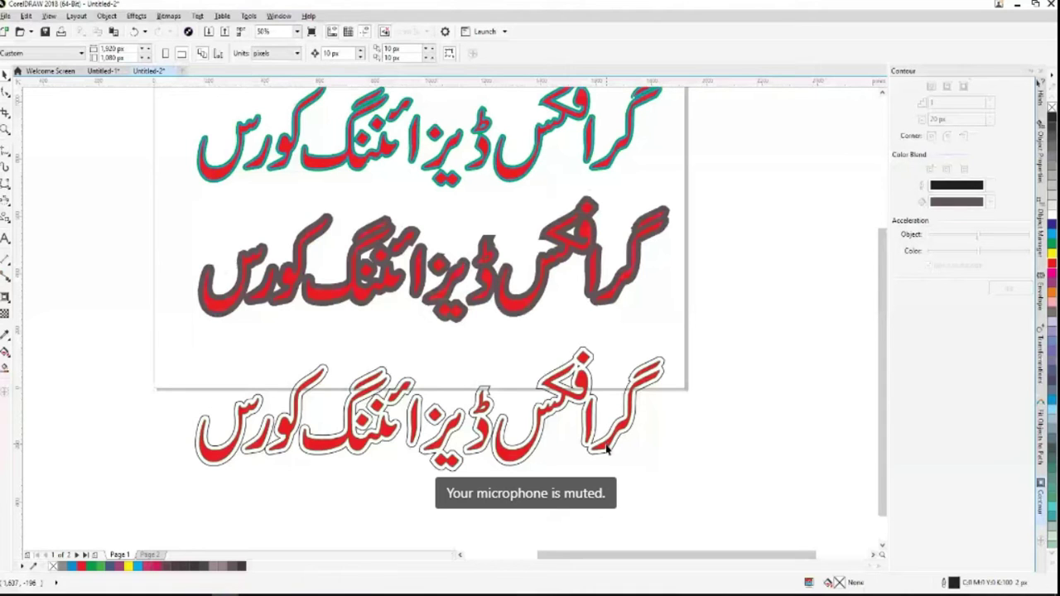
# Remove the green outline from the lowest red Urdu text and clear the selection.
pyautogui.scroll(3, 606, 448)
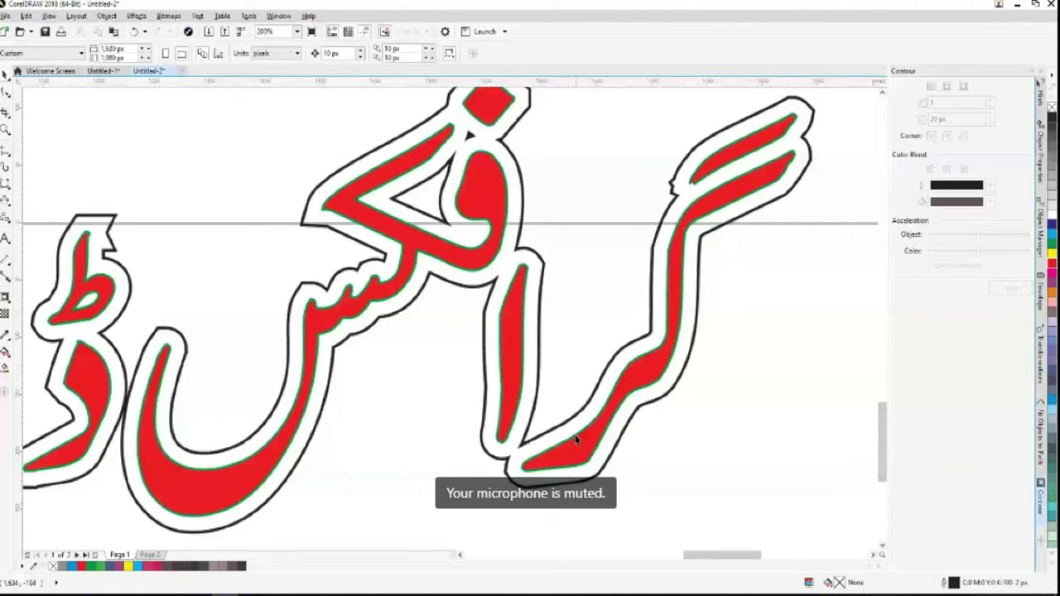
pyautogui.scroll(2, 577, 439)
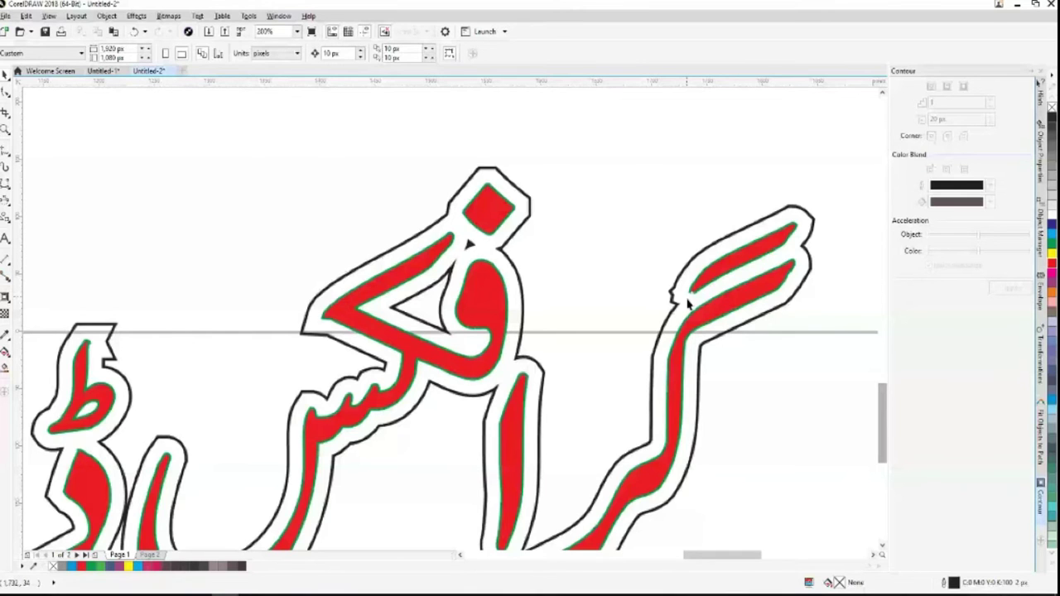
pyautogui.scroll(-2, 688, 304)
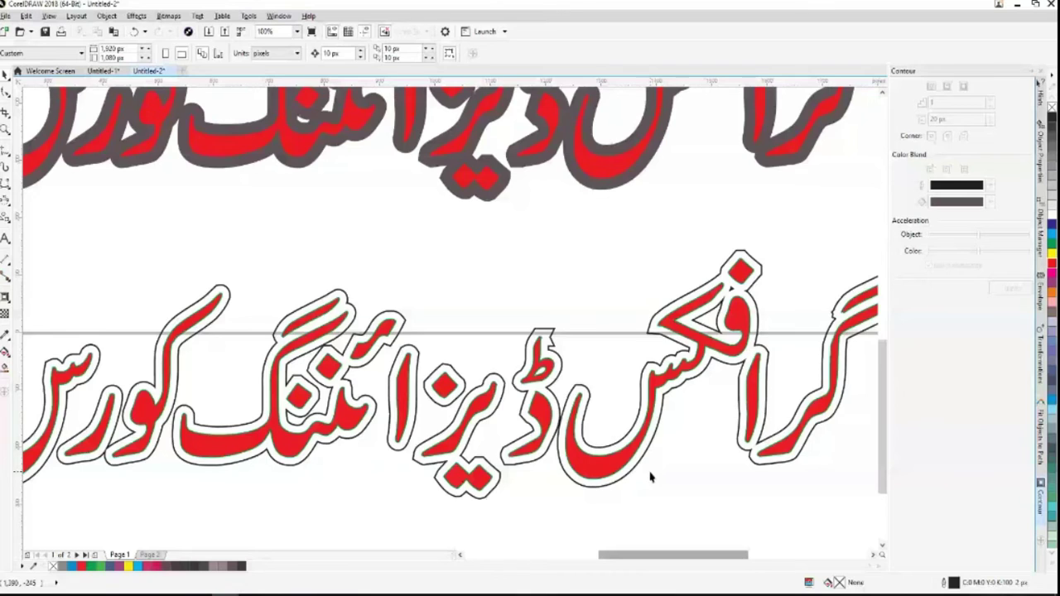
pyautogui.hscroll(1, 649, 477)
pyautogui.click(576, 464)
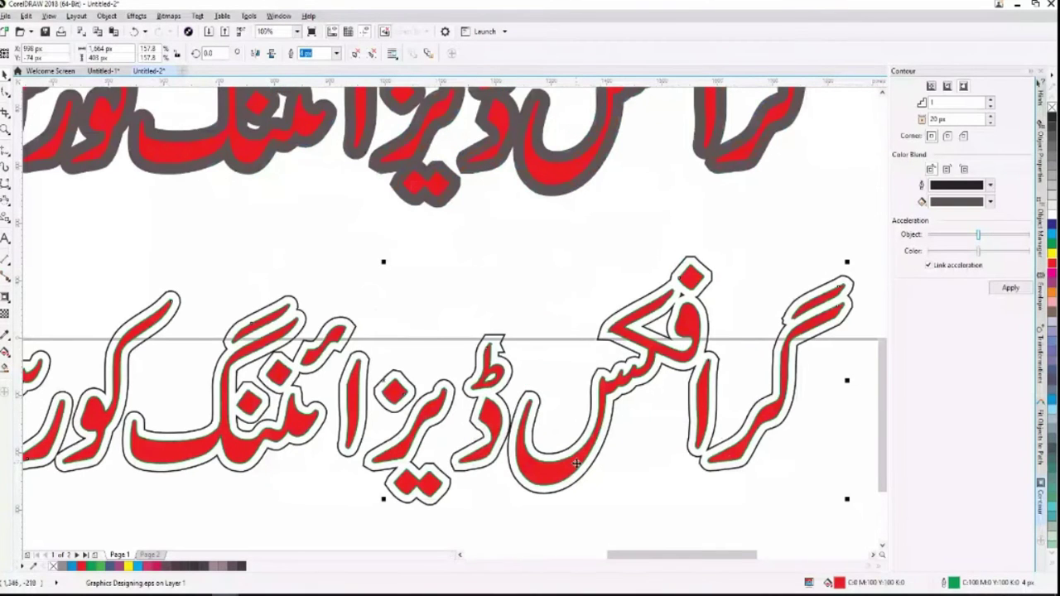
pyautogui.scroll(2, 576, 464)
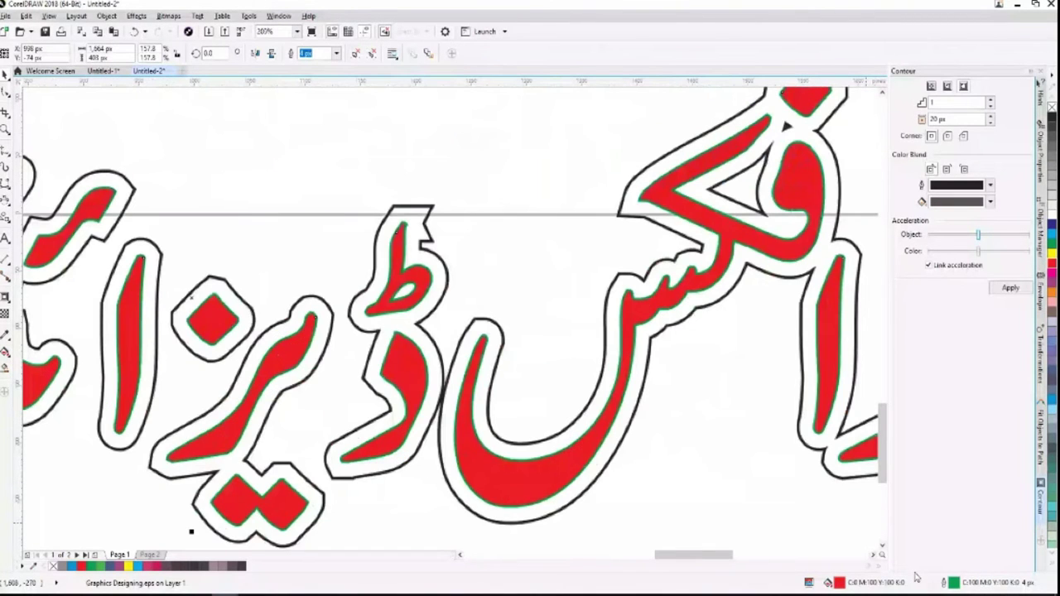
pyautogui.click(337, 53)
pyautogui.click(308, 71)
pyautogui.click(407, 121)
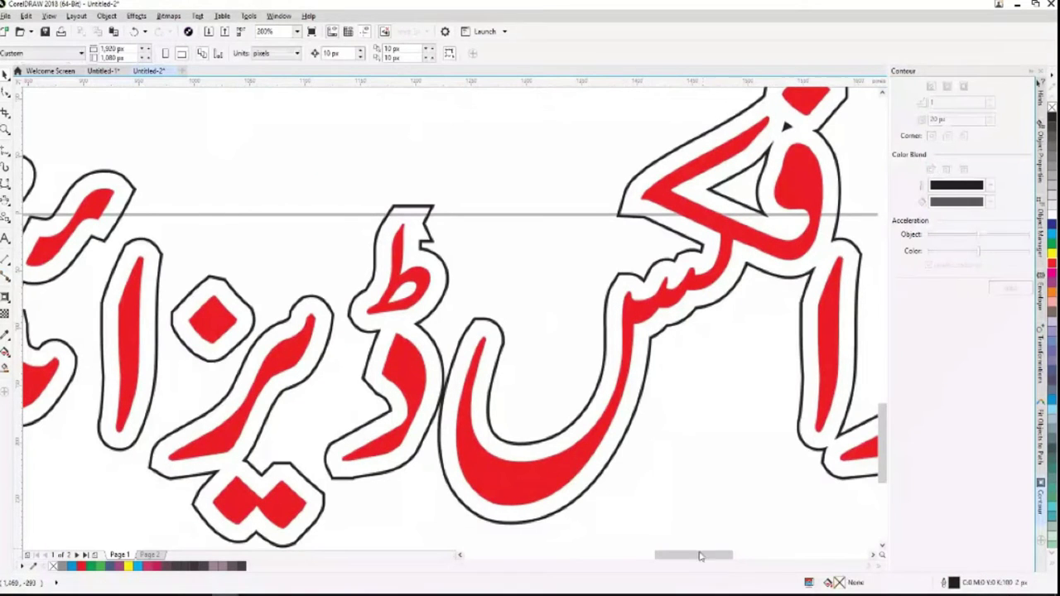
pyautogui.scroll(2, 693, 445)
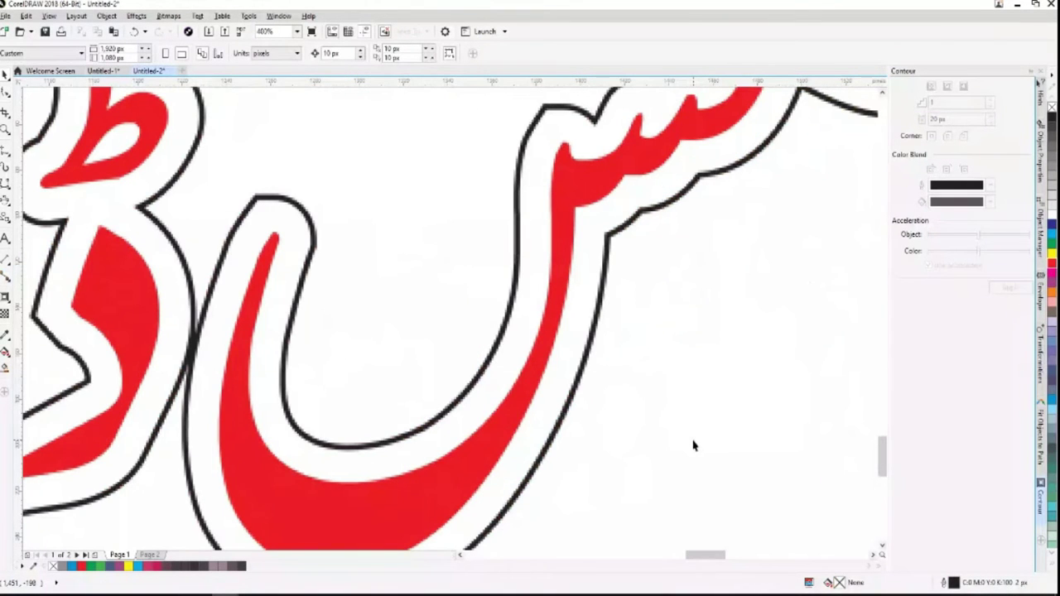
pyautogui.scroll(-6, 596, 367)
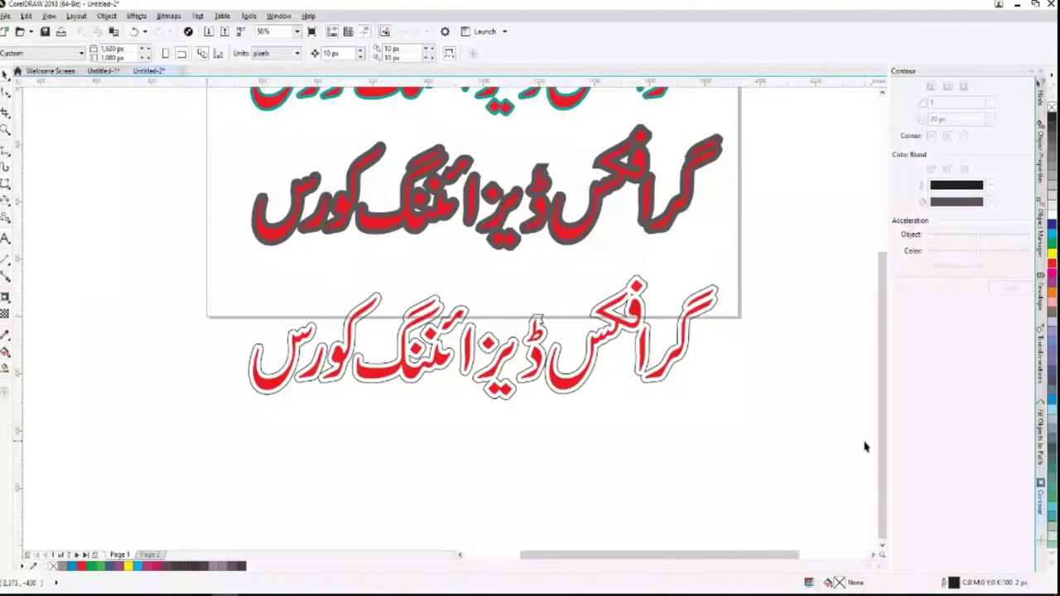
pyautogui.scroll(-2, 864, 447)
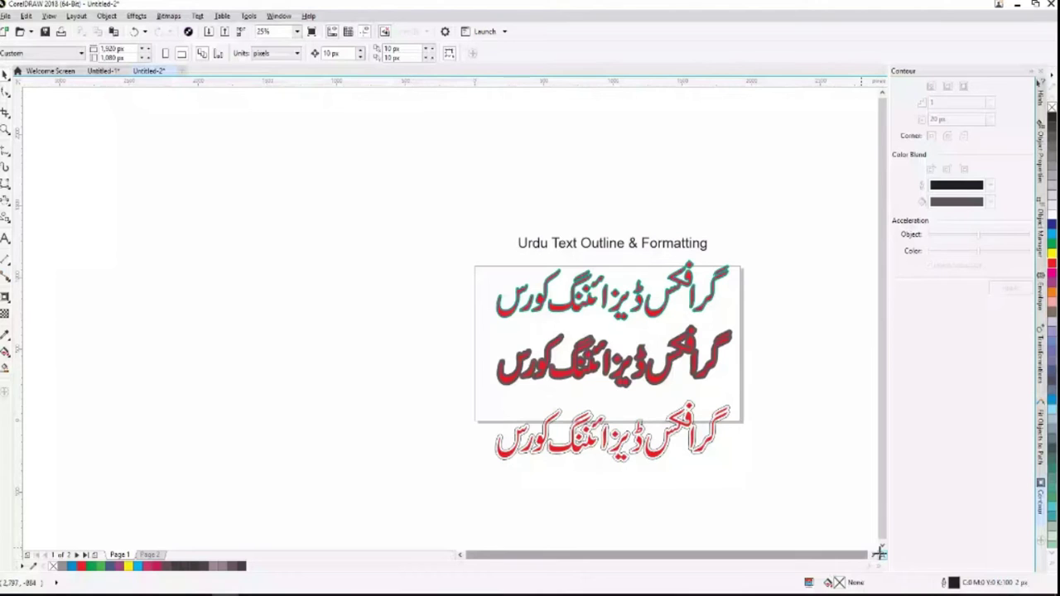
pyautogui.moveTo(879, 553); pyautogui.dragTo(366, 476)
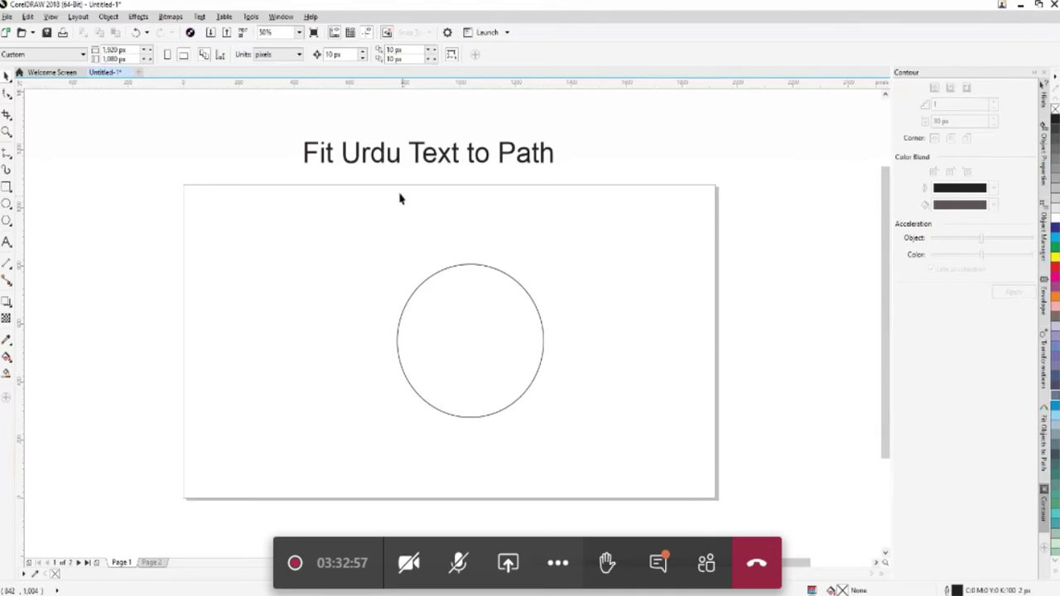
pyautogui.click(441, 162)
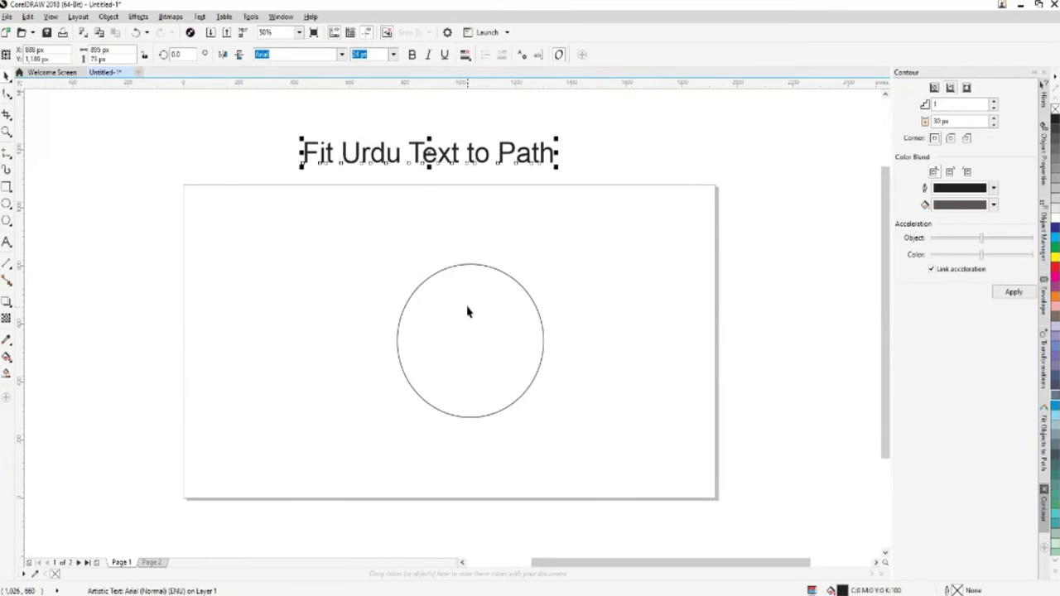
pyautogui.click(488, 331)
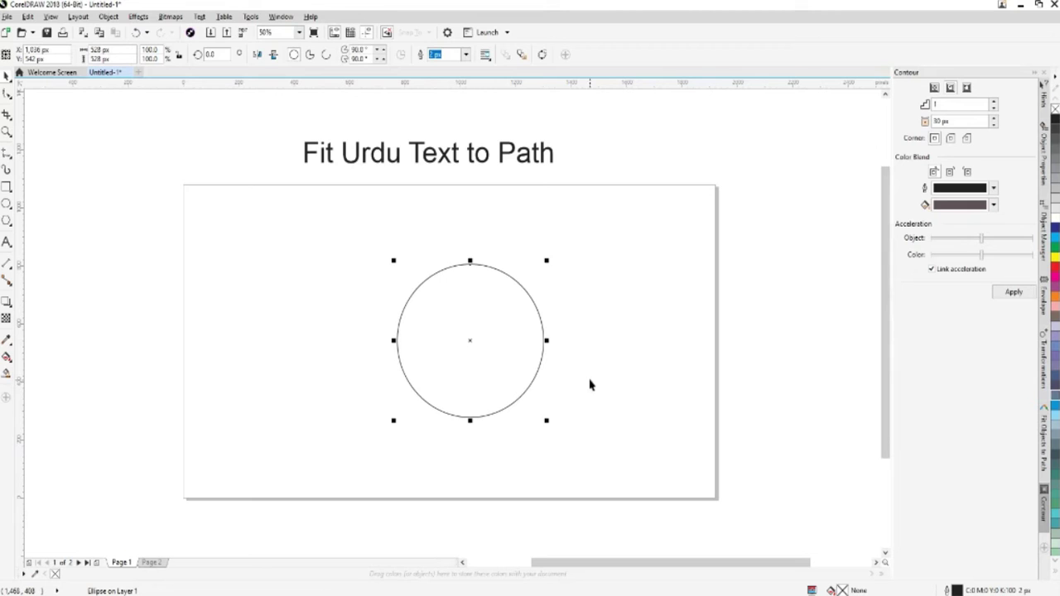
pyautogui.click(321, 373)
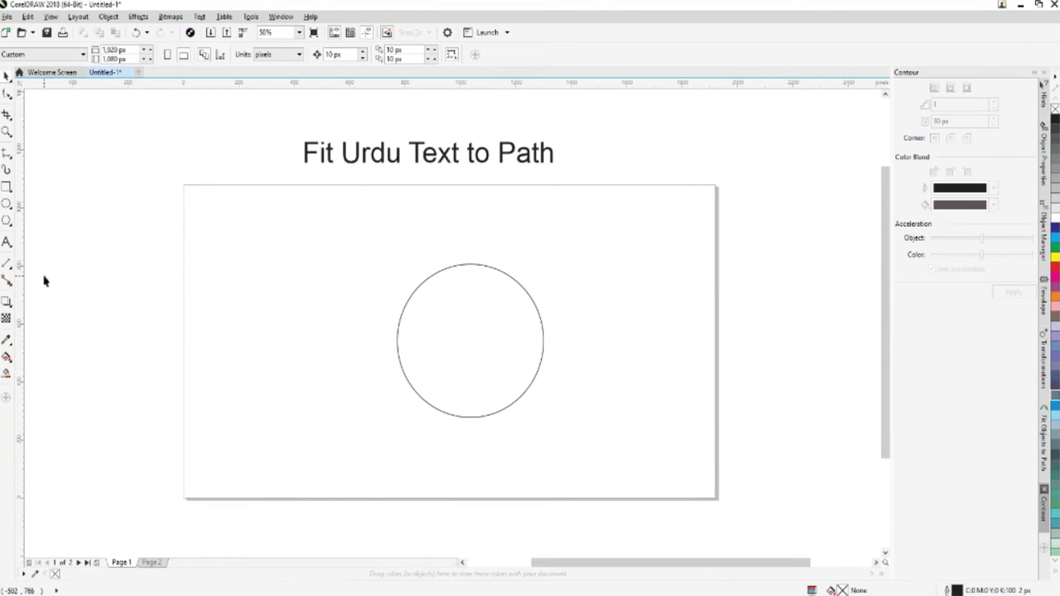
# Write "Fit Text to Path" along the upper outline of the circle with the Text tool and clear the selection.
pyautogui.click(470, 263)
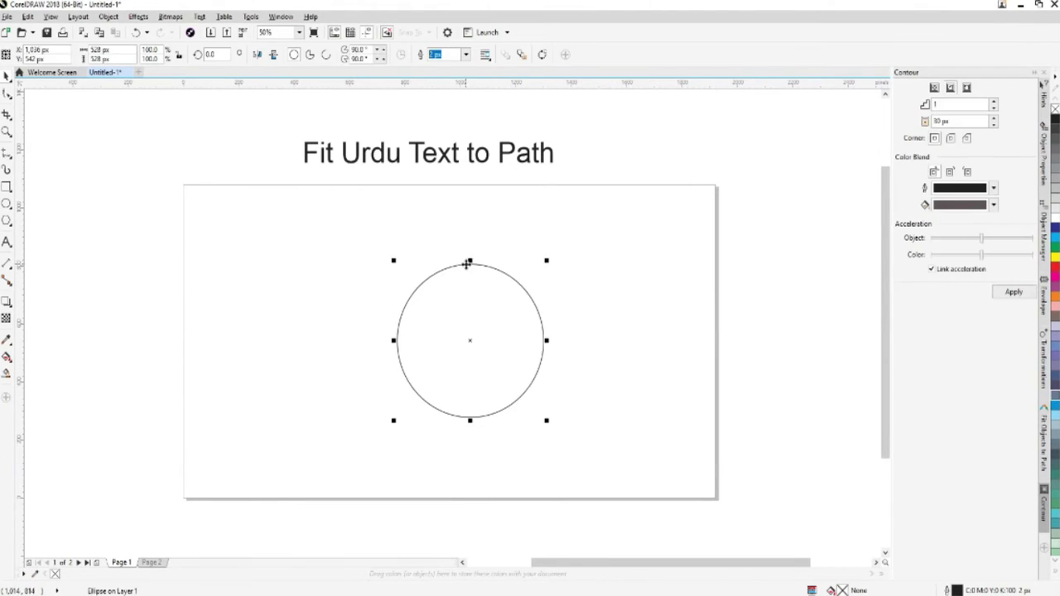
pyautogui.click(6, 241)
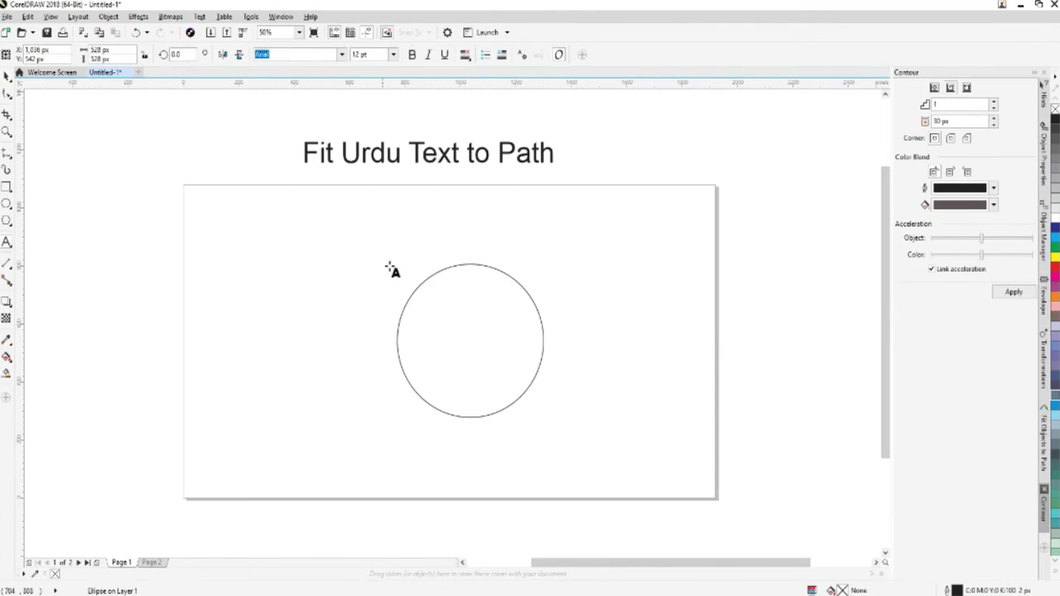
pyautogui.click(447, 270)
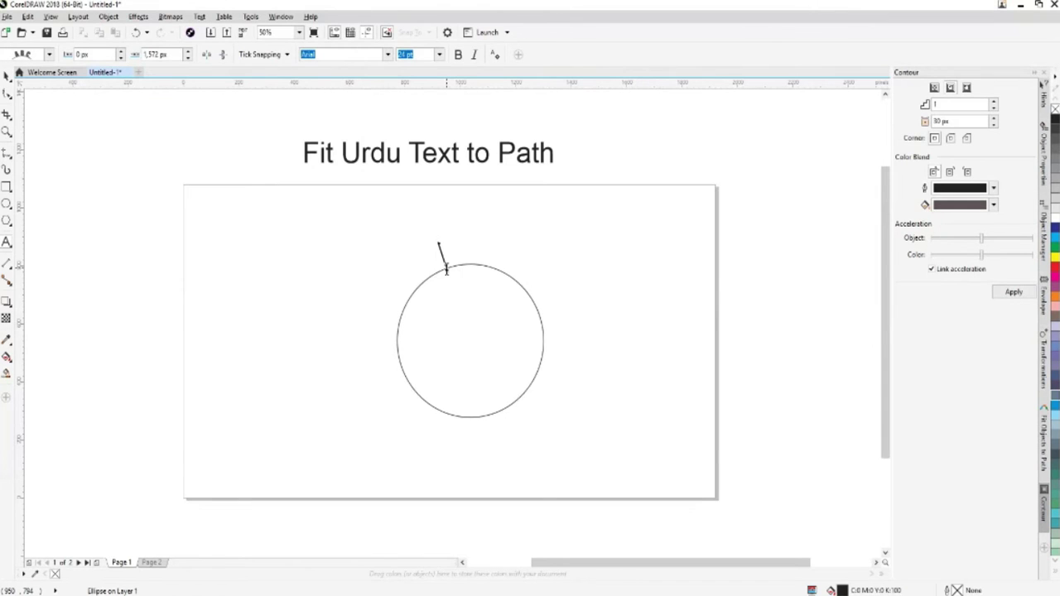
pyautogui.write('Fit Text ')
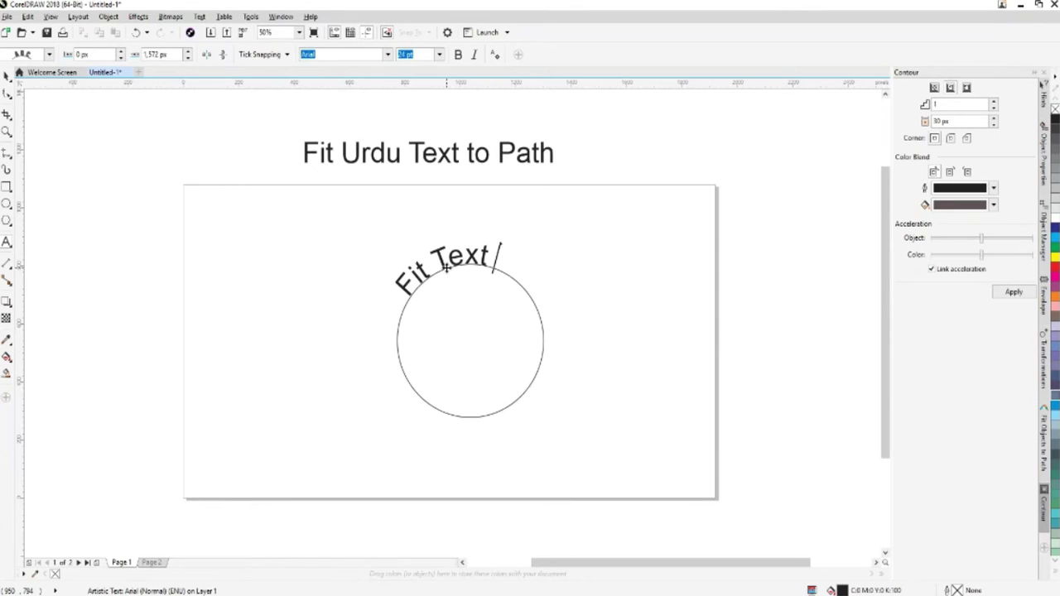
pyautogui.write('to Path')
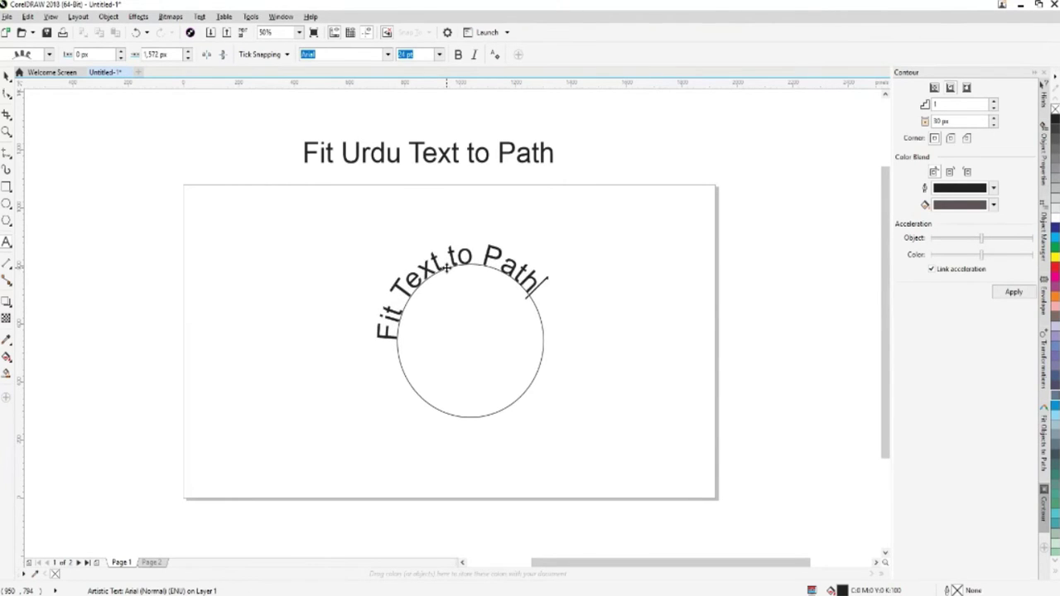
pyautogui.hotkey('ctrl', 'space')
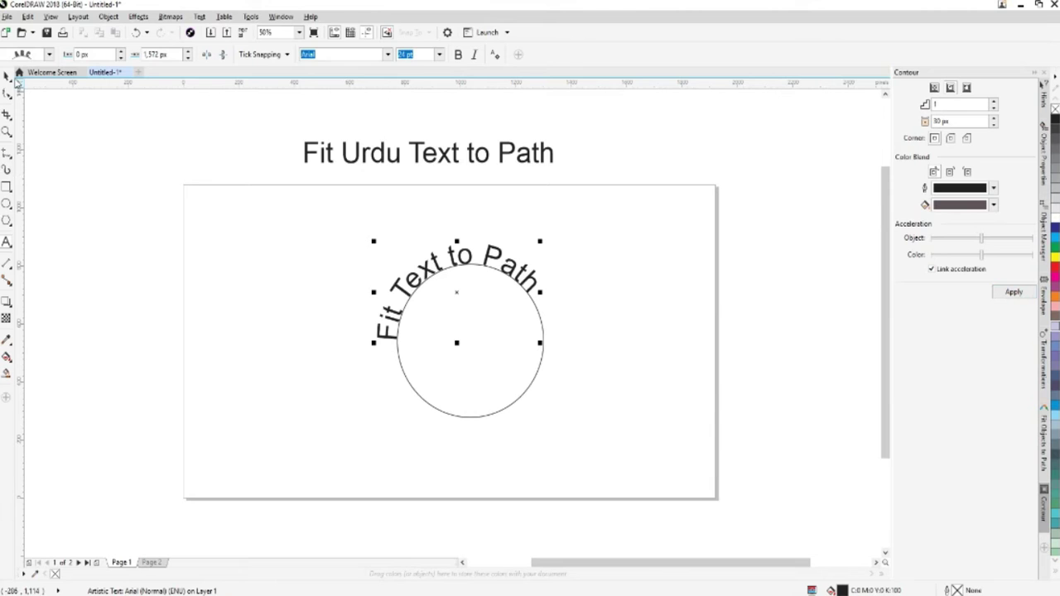
pyautogui.click(617, 363)
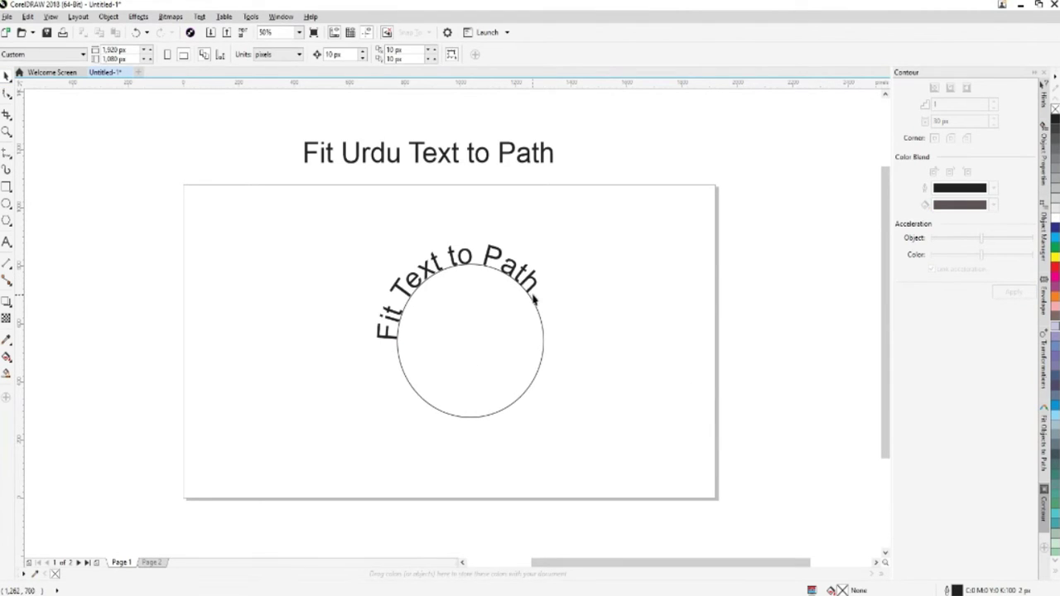
# Remove the English text from the circle's outline, keeping the circle itself.
pyautogui.click(520, 286)
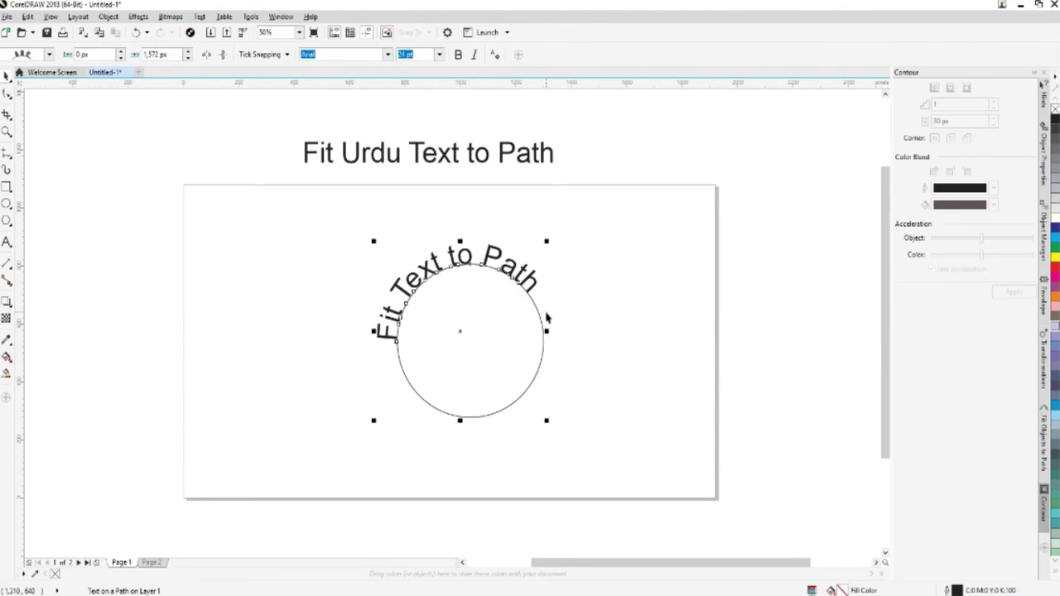
pyautogui.press('Delete')
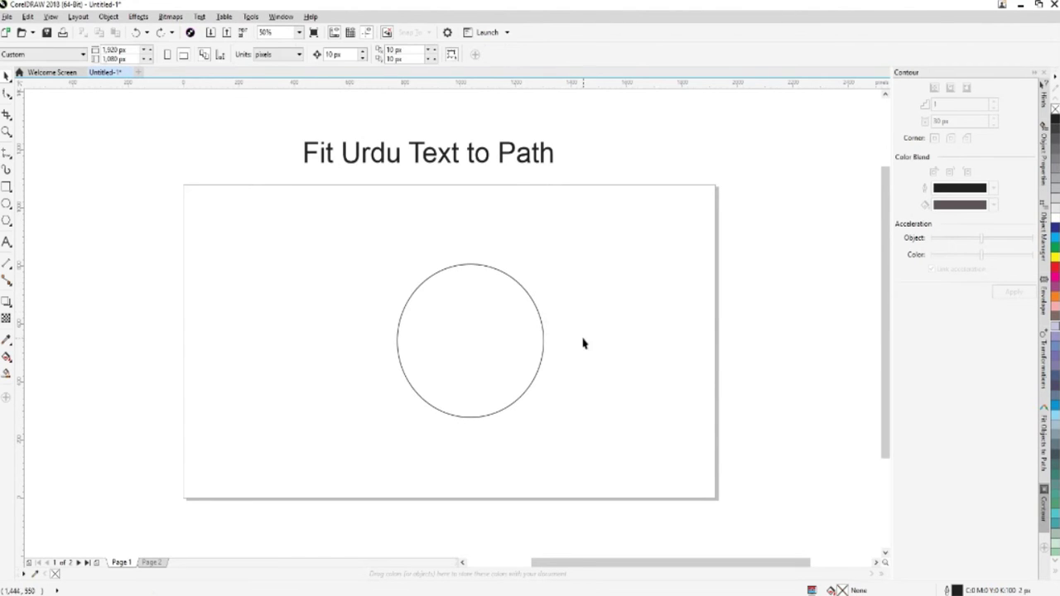
# Look at the Pak-Urdu-Installer download page on MediaFire in the browser and return to CorelDRAW with nothing selected.
pyautogui.click(483, 267)
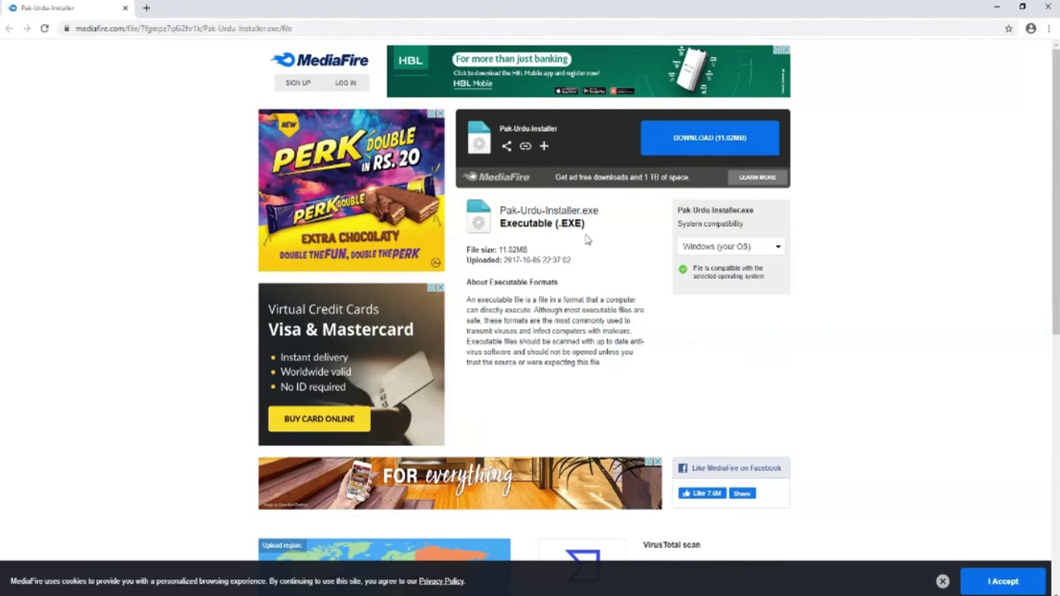
pyautogui.click(997, 9)
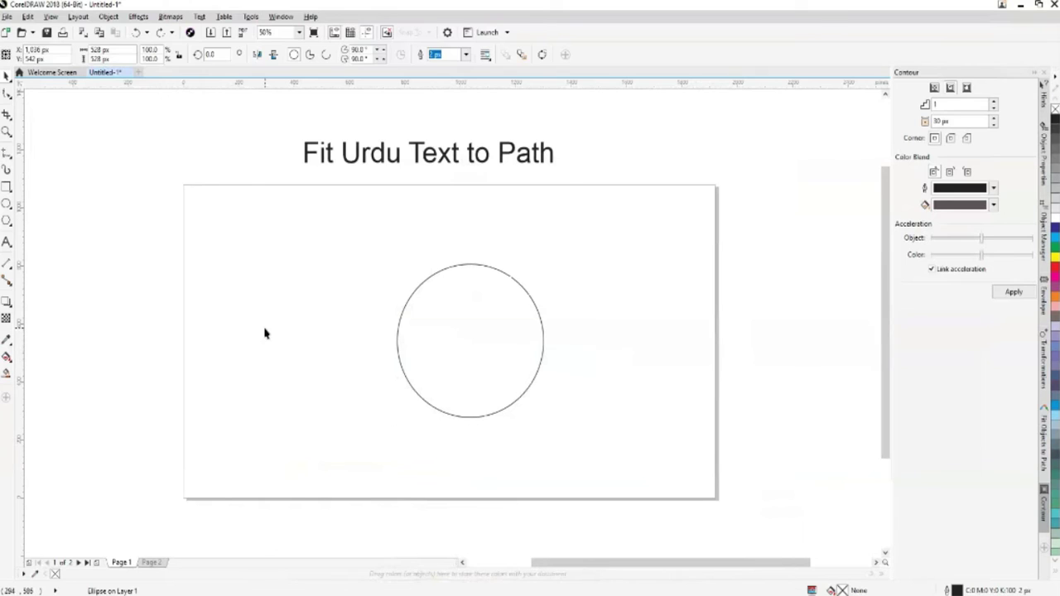
pyautogui.click(265, 333)
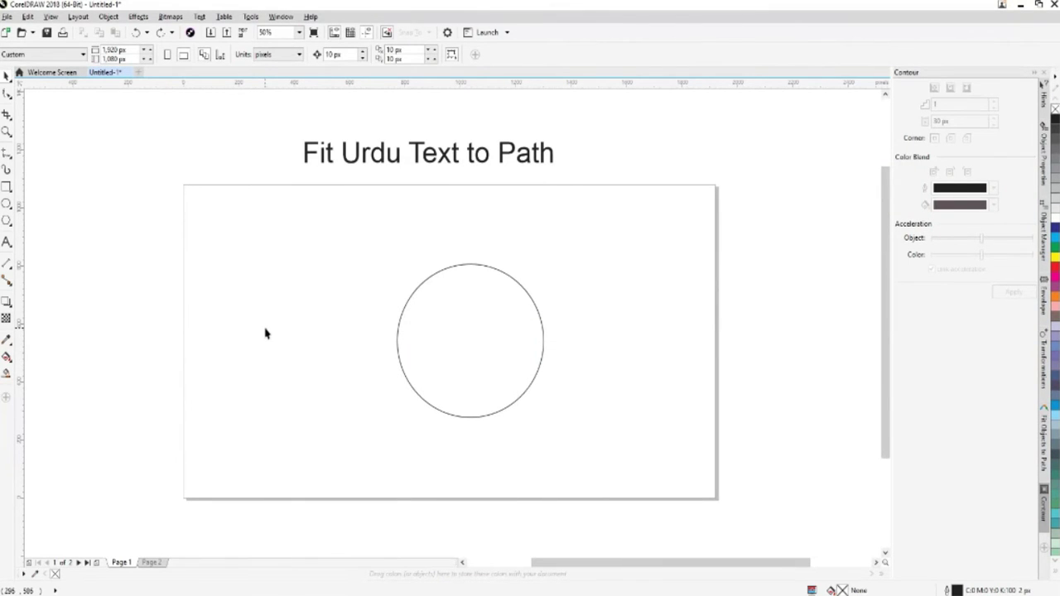
# Write the Urdu text "گرافکس ڈیزاننگ کورس" along the upper outline of the circle with the Text tool.
pyautogui.click(470, 265)
pyautogui.click(7, 241)
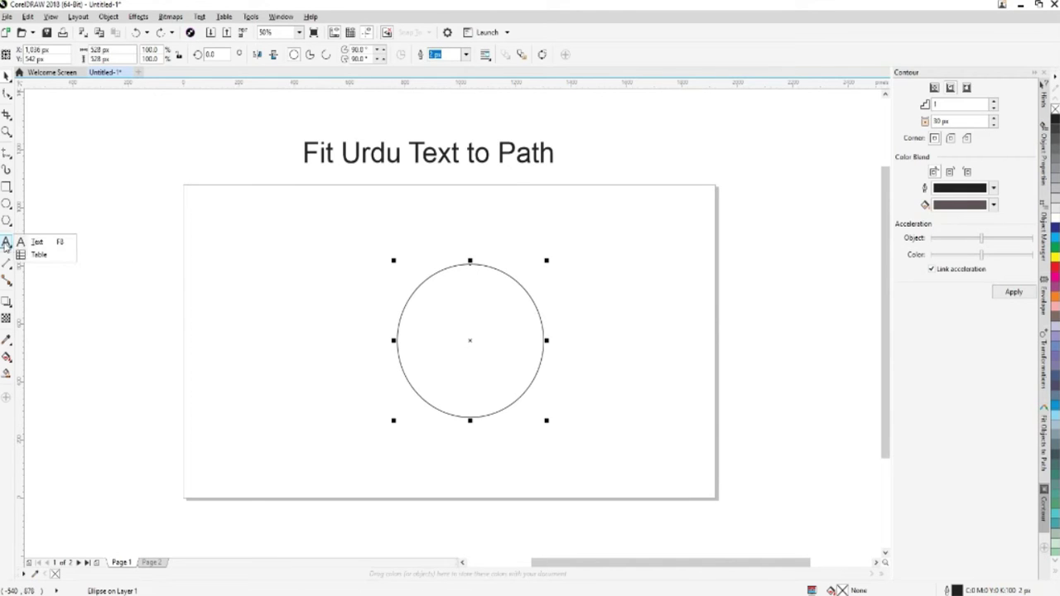
pyautogui.click(468, 265)
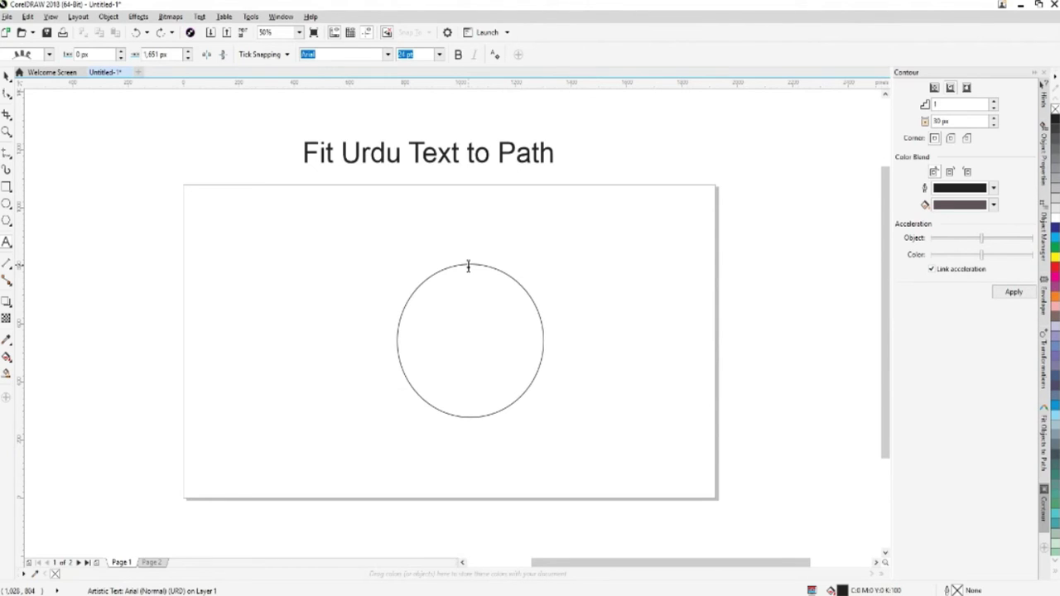
pyautogui.write('گرافکس ڈ')
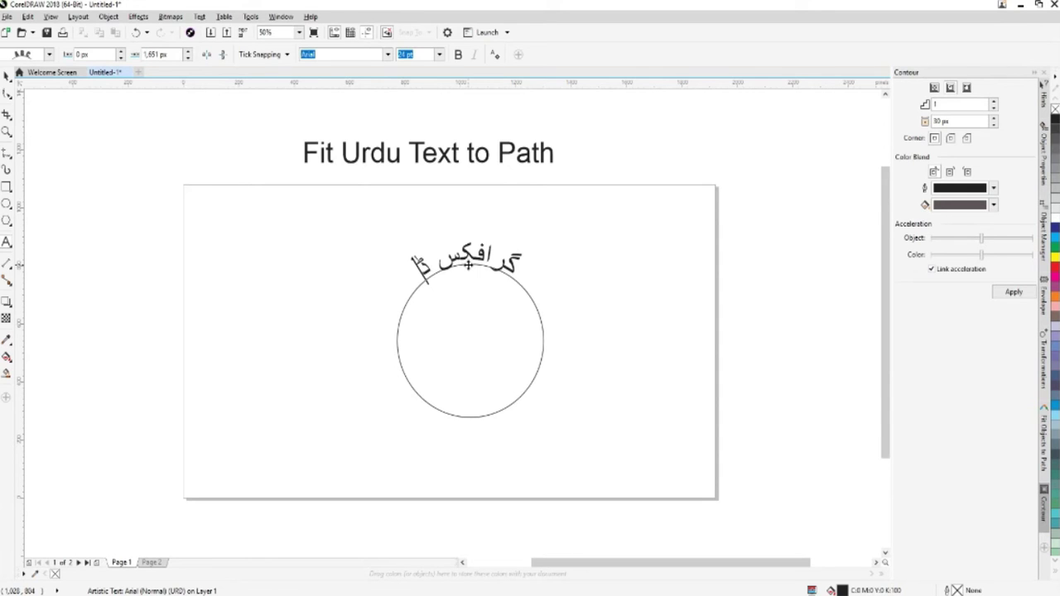
pyautogui.write('یزا')
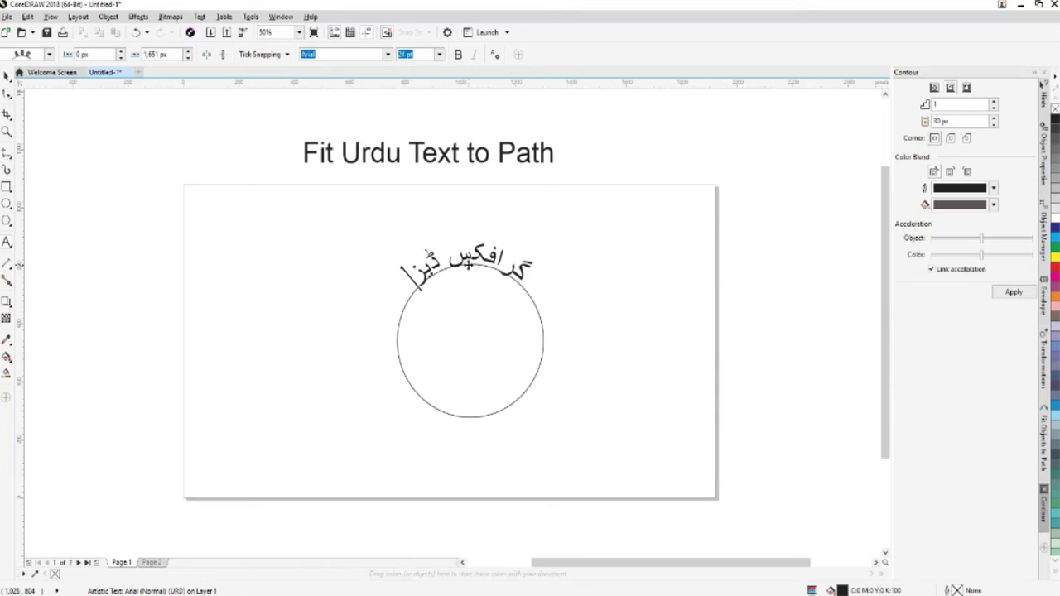
pyautogui.write('ئنر')
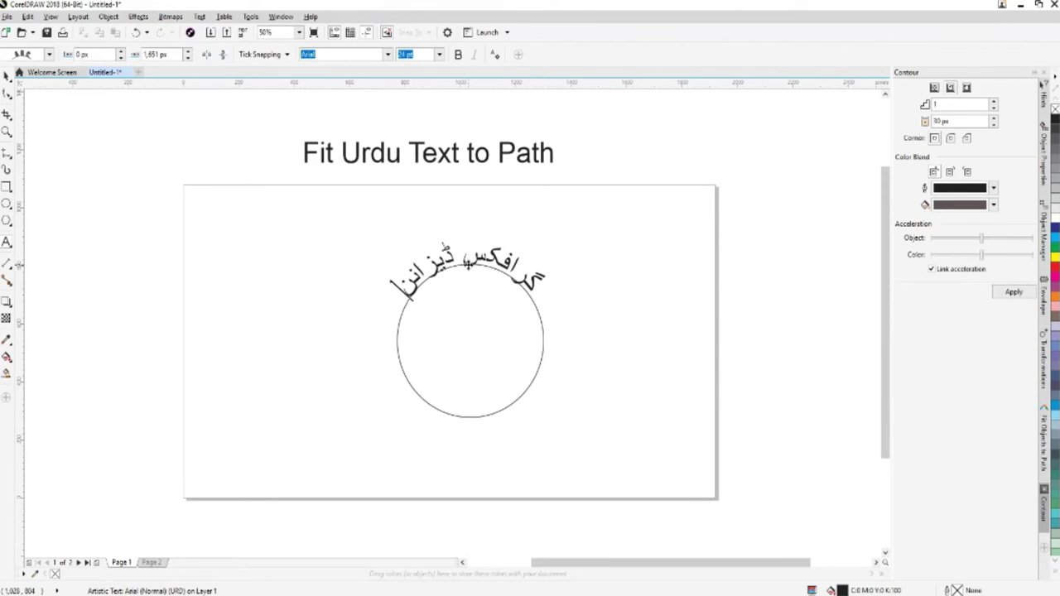
pyautogui.write('گ کور')
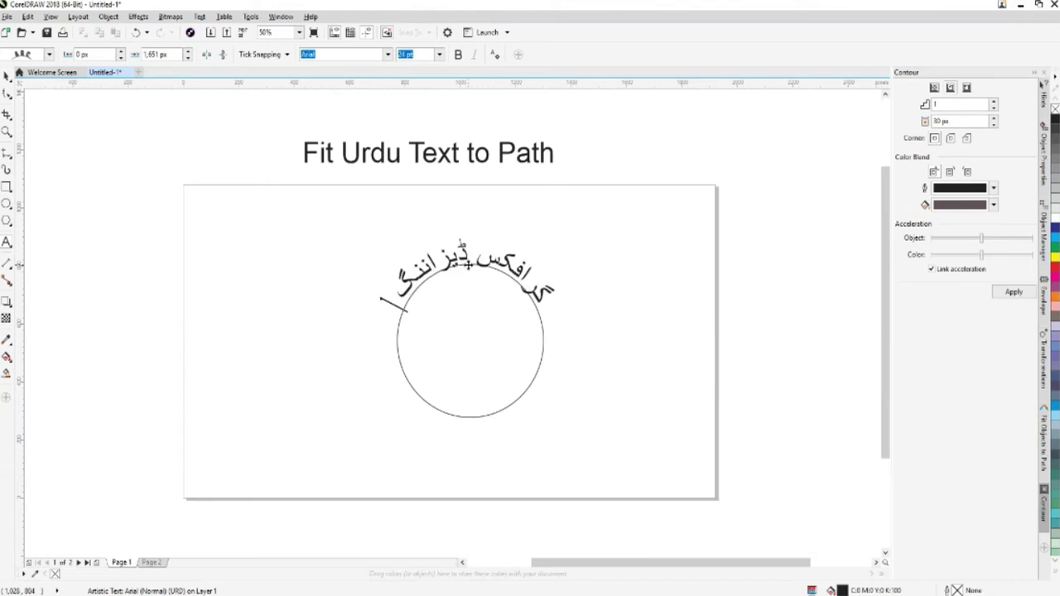
pyautogui.write('س ا')
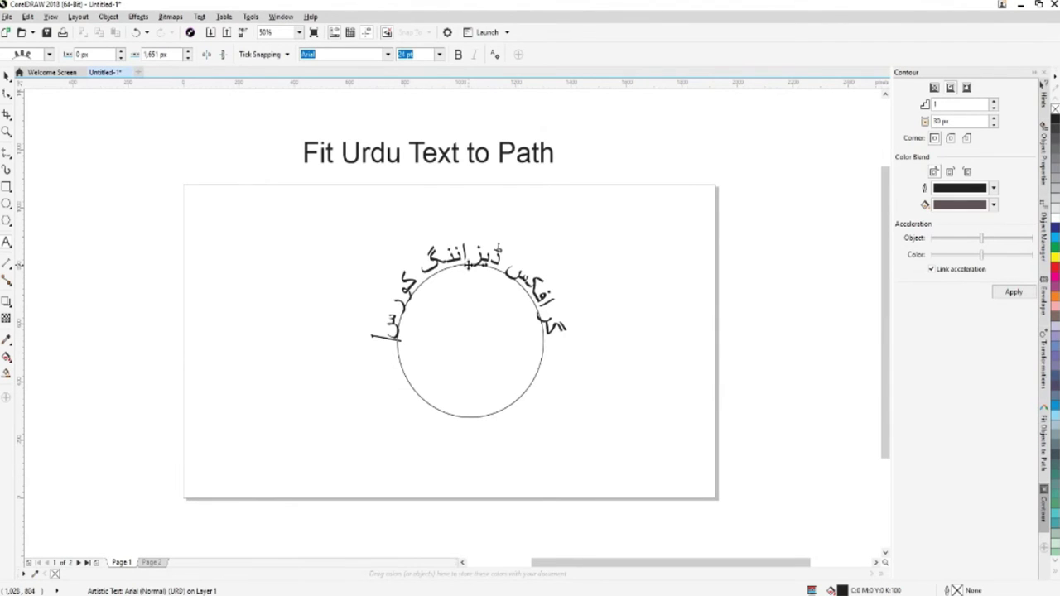
pyautogui.press('BackSpace')
pyautogui.click(8, 91)
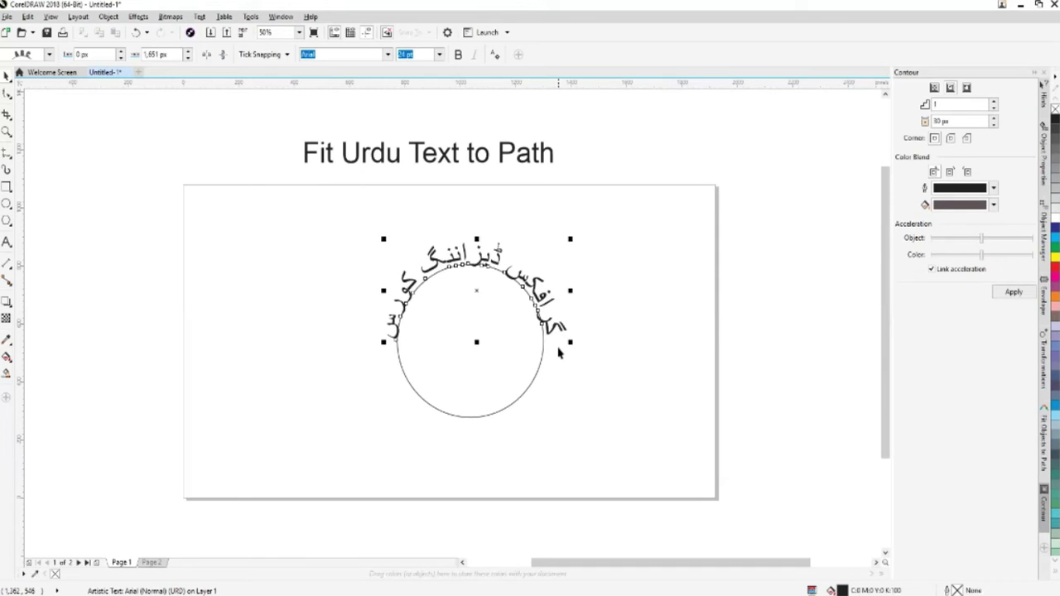
# Try shifting the Urdu text counterclockwise around the circle and about 71 px off its outline, and undo the shift.
pyautogui.moveTo(559, 354); pyautogui.dragTo(368, 314)
pyautogui.click(531, 263)
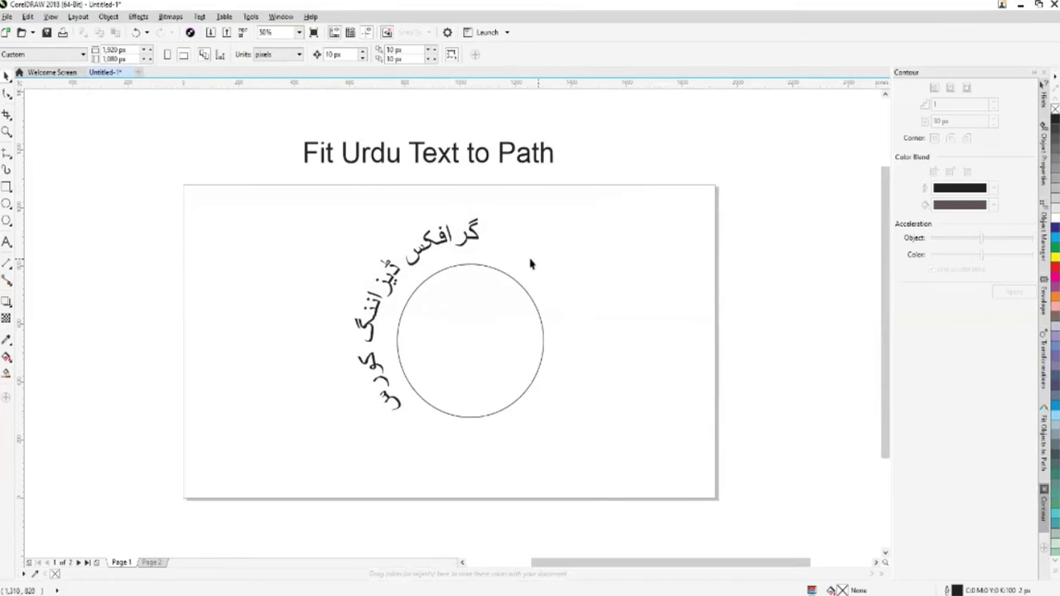
pyautogui.click(466, 249)
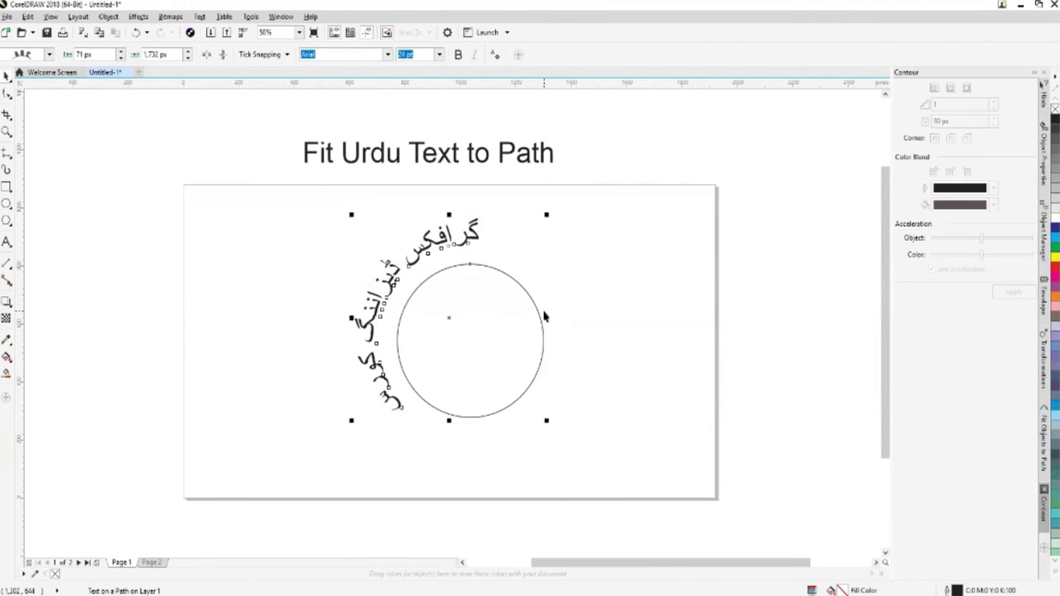
pyautogui.click(597, 332)
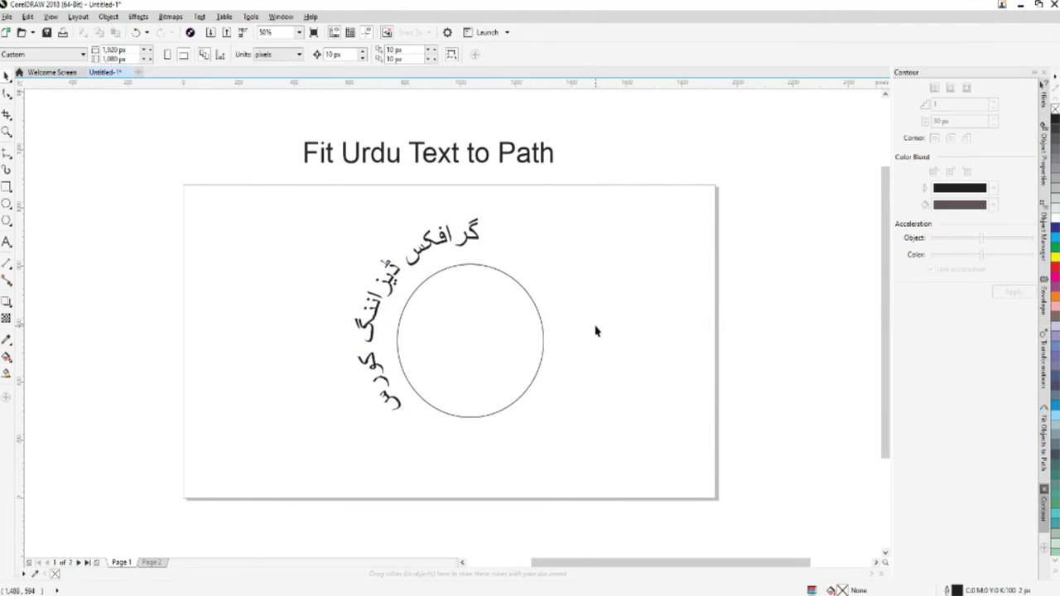
pyautogui.hotkey('ctrl', 'z')
# Move the circle together with its curved Urdu text to the page's left side and clear the selection.
pyautogui.moveTo(551, 334); pyautogui.dragTo(348, 367)
pyautogui.press('Escape')
# Add the straight Urdu text "گرافکس ڈیزئننگ کورس" in the page's upper right area, beside the circle.
pyautogui.click(6, 240)
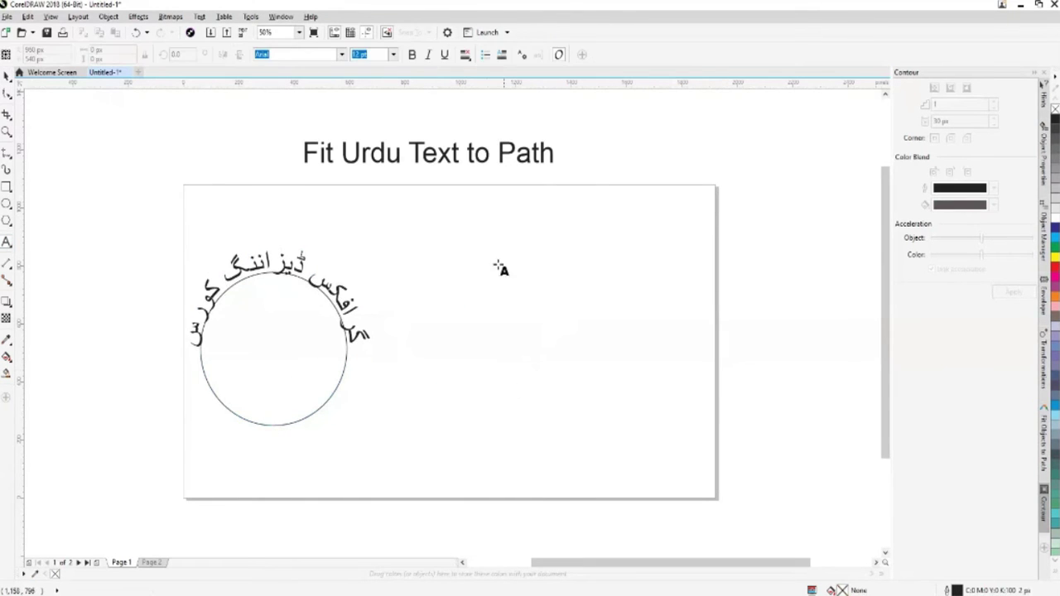
pyautogui.click(463, 253)
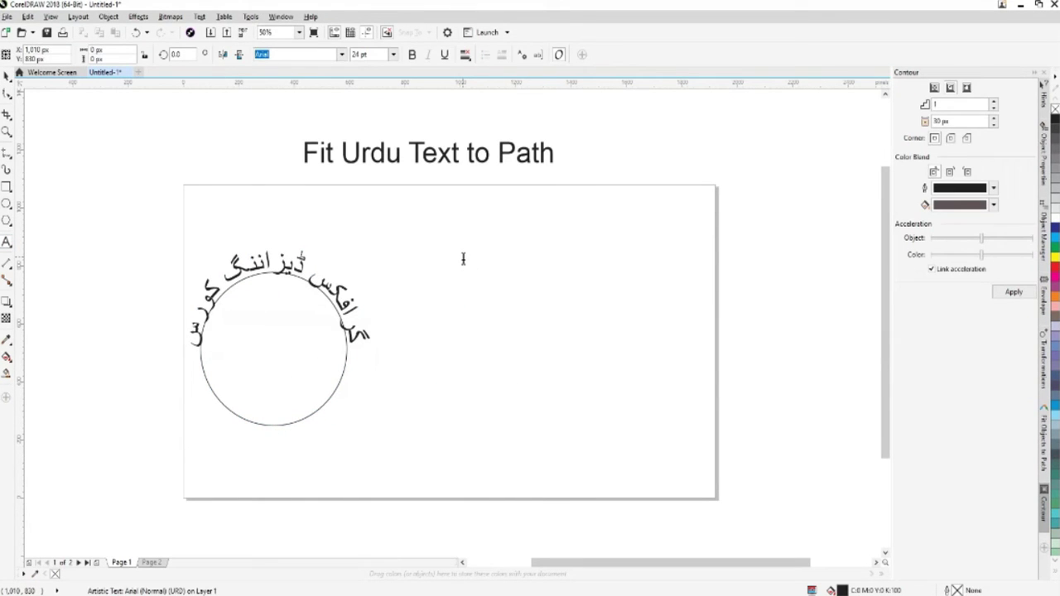
pyautogui.write('گرافکس ڈ')
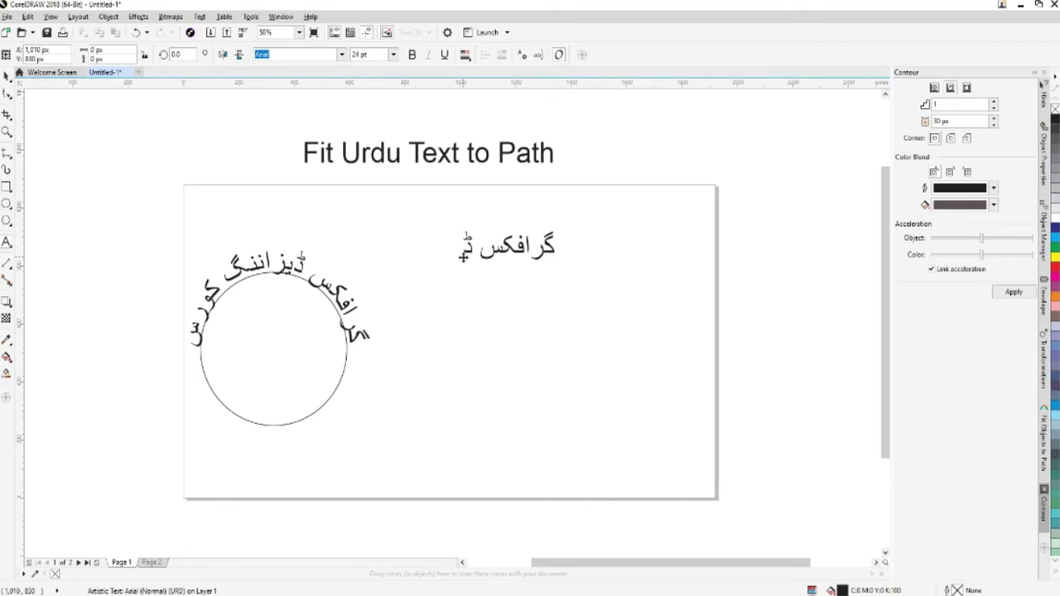
pyautogui.write('ی')
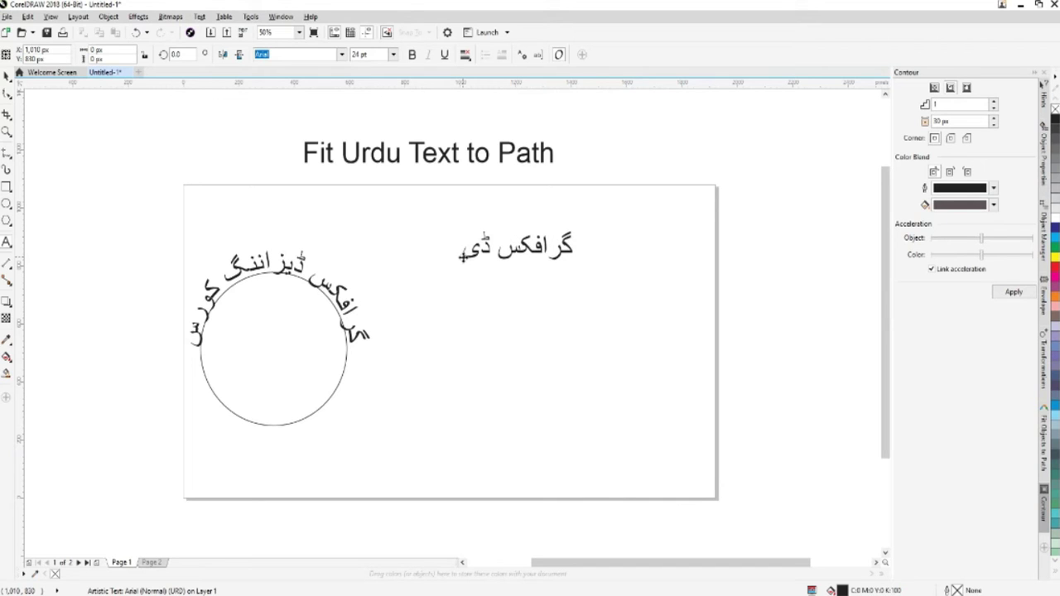
pyautogui.write('ز')
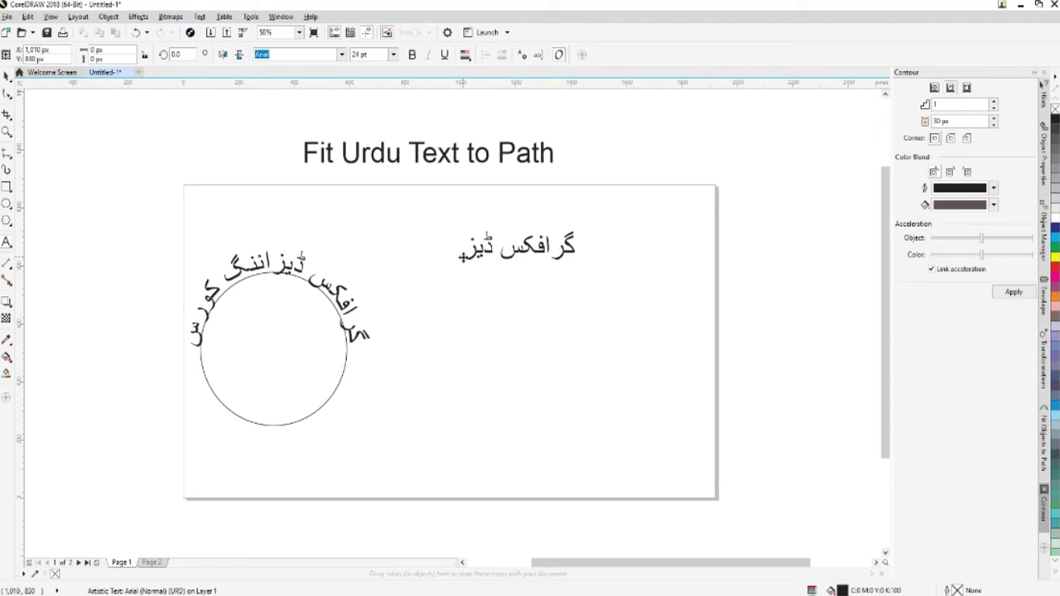
pyautogui.write('ی')
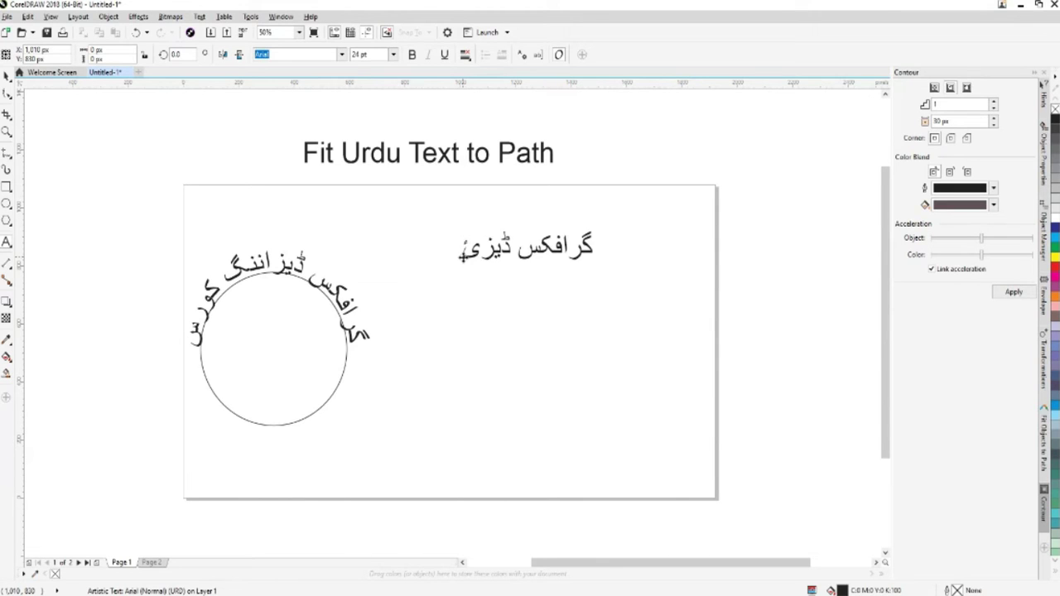
pyautogui.press('BackSpace')
pyautogui.write('ئننگ')
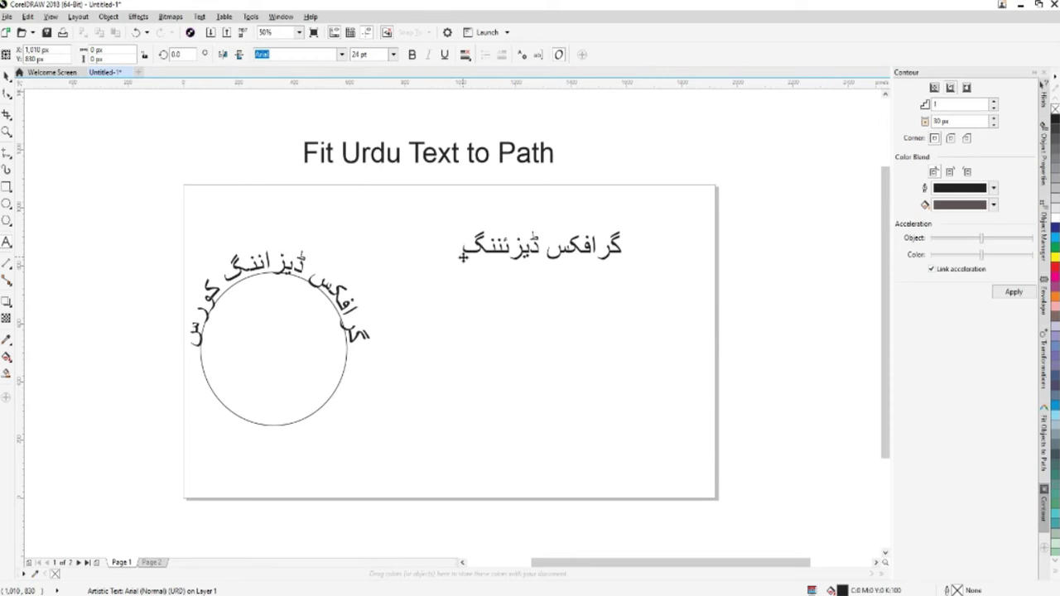
pyautogui.write(' کورس')
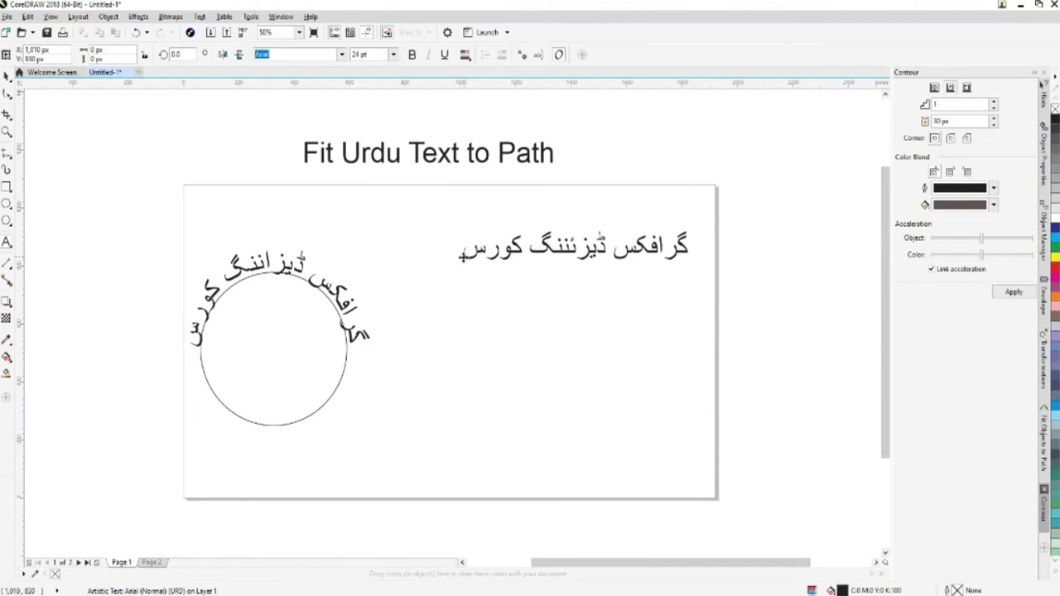
pyautogui.hotkey('ctrl', 'space')
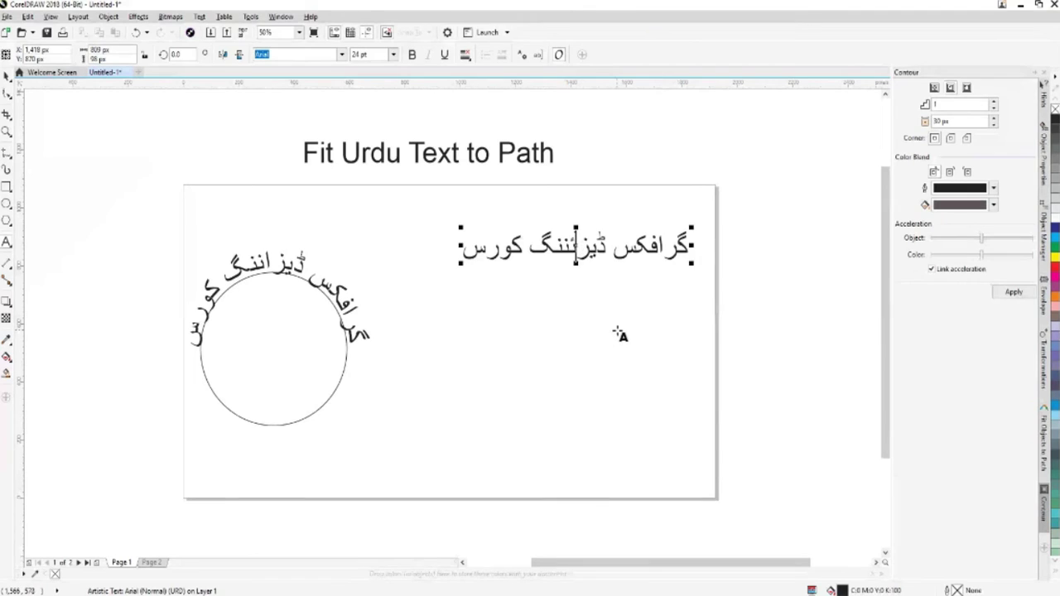
# Correct the straight Urdu text to read "گرافکس ڈیزائننگ کورس" and move it slightly left and up on the page.
pyautogui.write('ائ')
pyautogui.press('Left')
pyautogui.press('Left')
pyautogui.click(574, 324)
pyautogui.moveTo(515, 254); pyautogui.dragTo(486, 245)
# Draw a second circle about 578 px in diameter directly below the straight Urdu text.
pyautogui.click(7, 204)
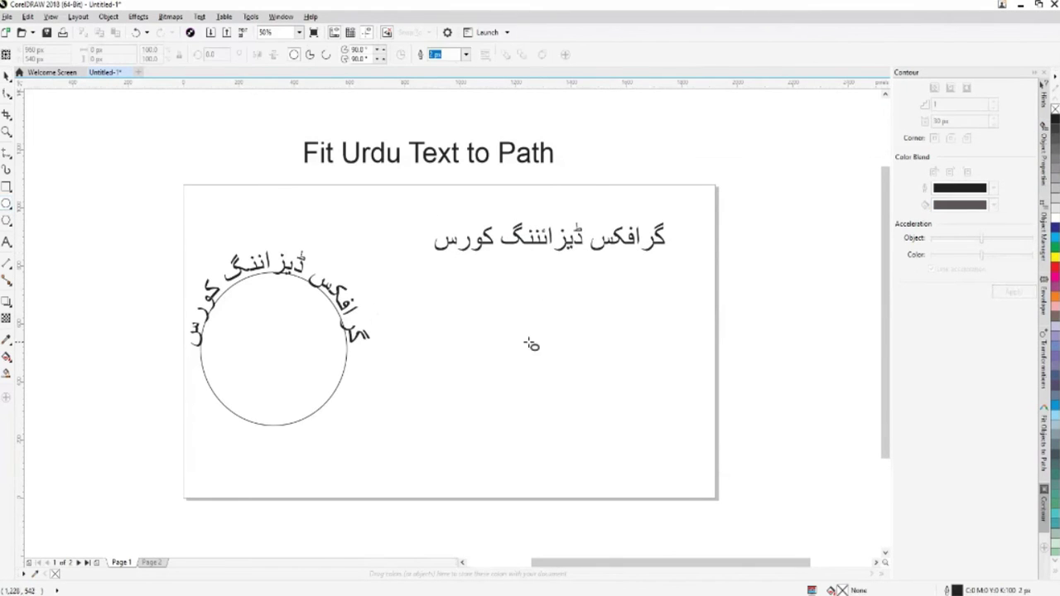
pyautogui.moveTo(501, 289); pyautogui.dragTo(557, 348)
pyautogui.press('space')
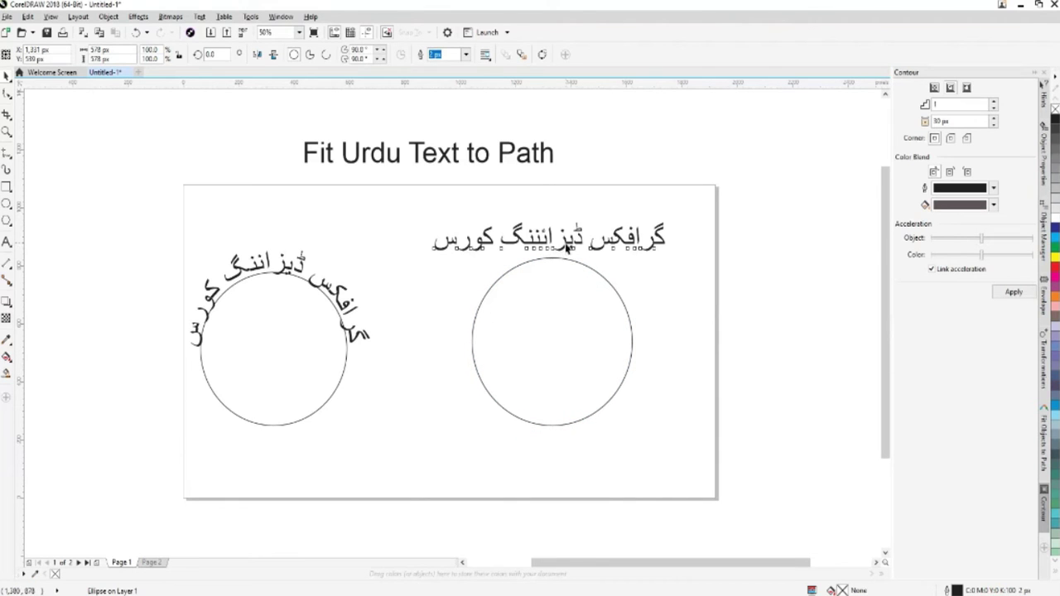
# Fit the straight Urdu text to the upper arc of the second circle, about 24 px off its outline.
pyautogui.click(576, 240)
pyautogui.click(200, 16)
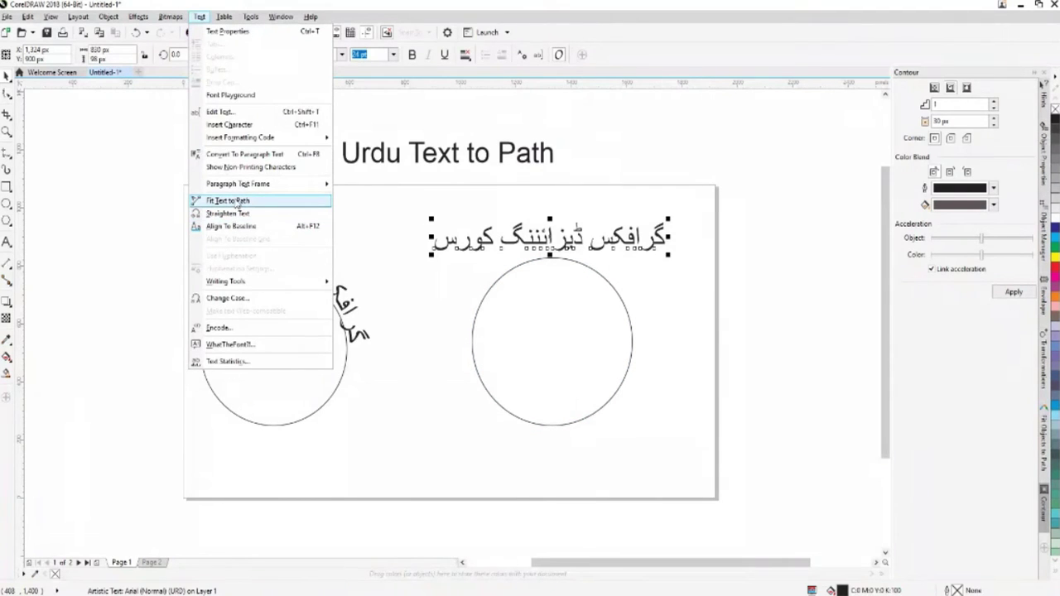
pyautogui.click(237, 201)
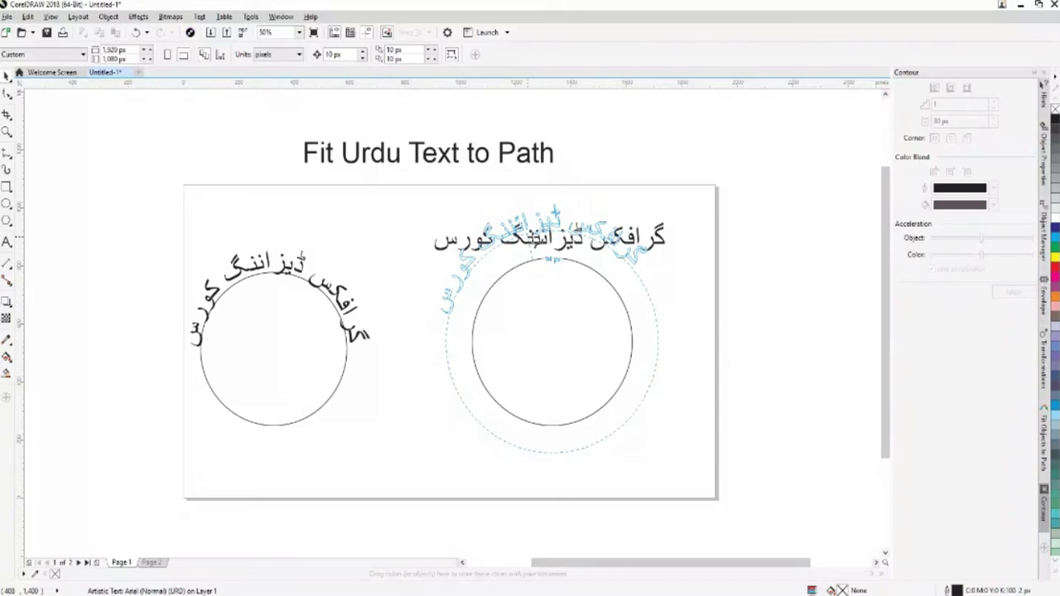
pyautogui.click(553, 245)
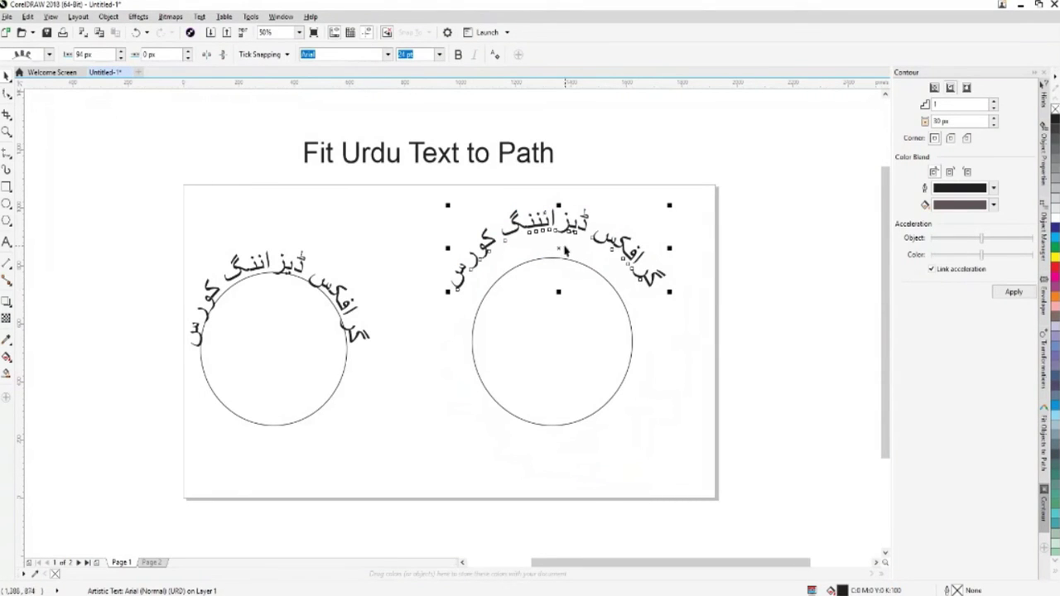
pyautogui.moveTo(558, 251); pyautogui.dragTo(556, 274)
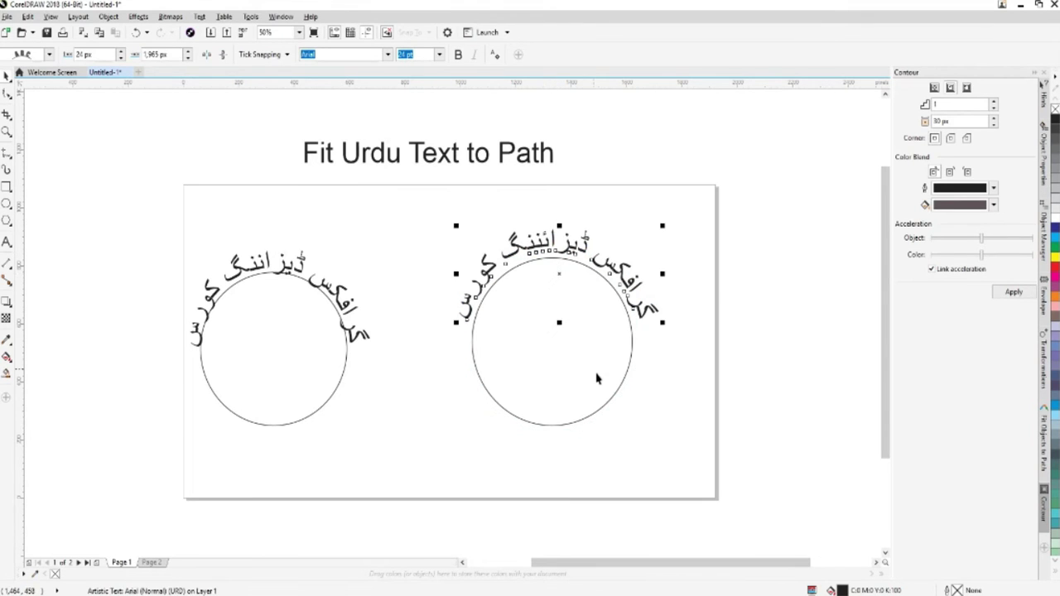
# Move the second circle together with its curved Urdu text left and slightly up, toward the page centre.
pyautogui.click(681, 426)
pyautogui.moveTo(622, 276); pyautogui.dragTo(549, 267)
pyautogui.press('Right')
pyautogui.press('Right')
pyautogui.press('Right')
pyautogui.press('Right')
pyautogui.press('Right')
pyautogui.press('Right')
pyautogui.press('Right')
pyautogui.press('Right')
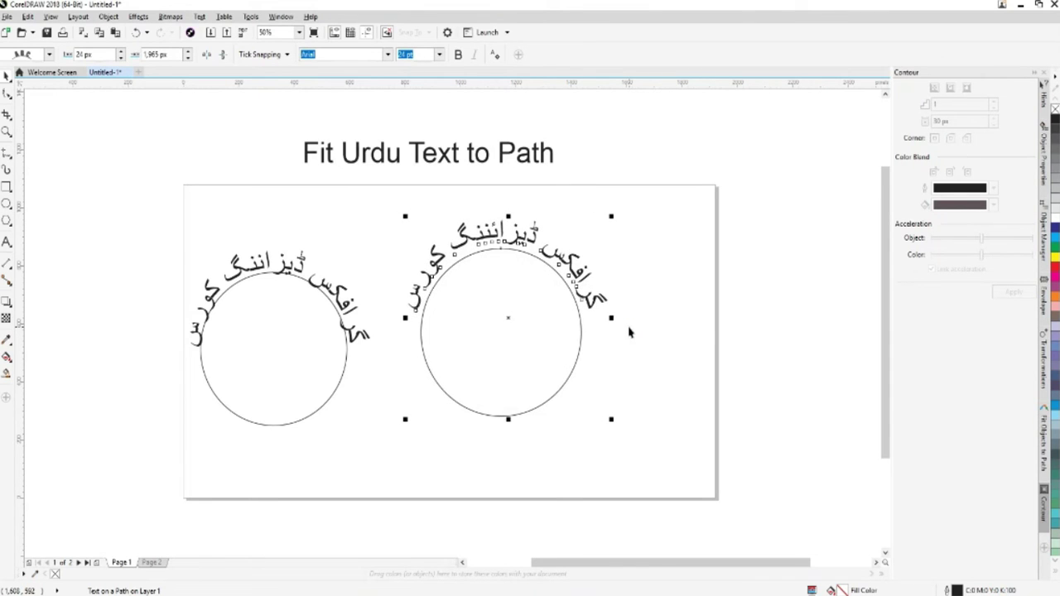
# Try rotating the second circle together with its curved text about its centre, and undo the rotation.
pyautogui.click(506, 318)
pyautogui.moveTo(610, 428); pyautogui.dragTo(605, 231)
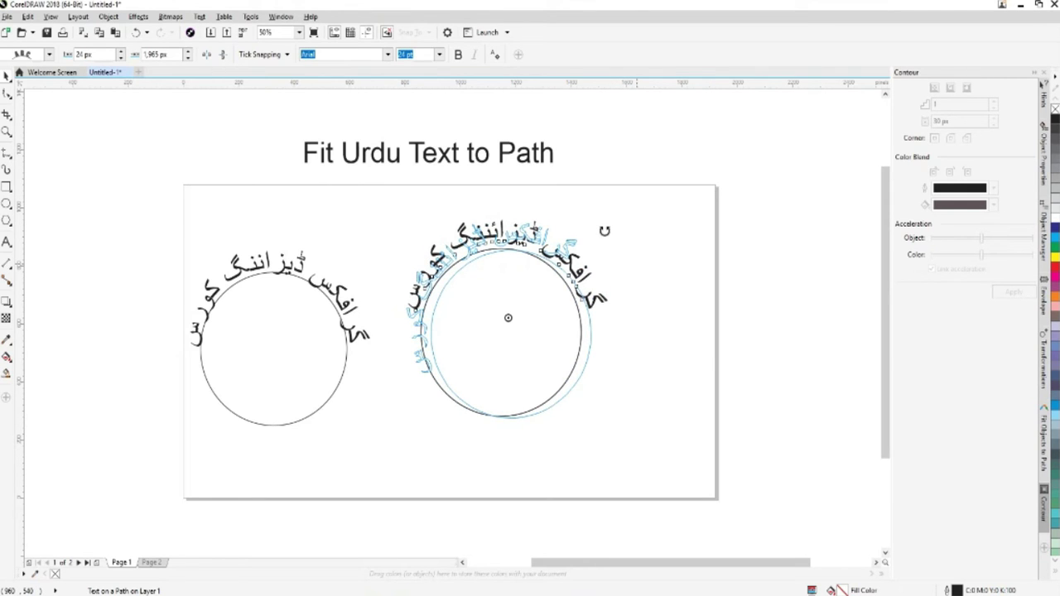
pyautogui.moveTo(604, 231); pyautogui.dragTo(605, 231)
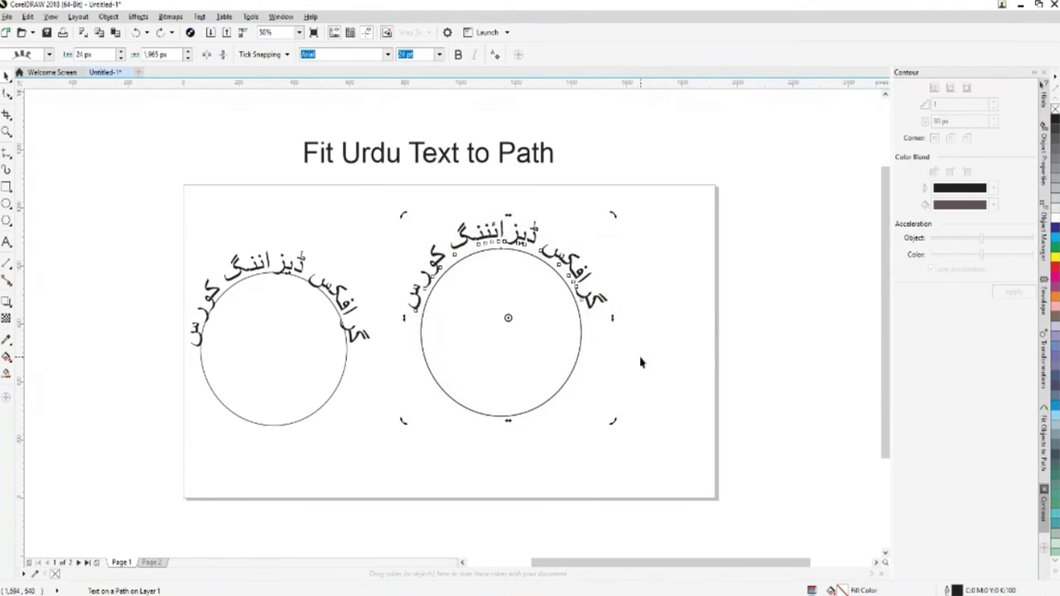
# Duplicate the second circle with its curved text to the right, and rotate the copy's circle about 179.5° so the text follows its lower arc.
pyautogui.click(656, 369)
pyautogui.moveTo(593, 305); pyautogui.dragTo(717, 301)
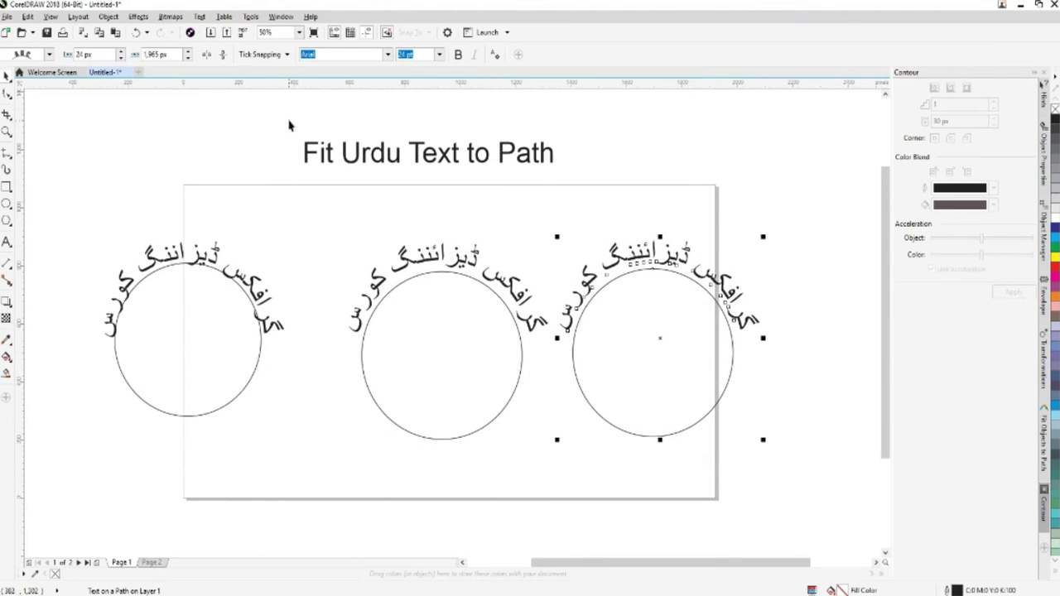
pyautogui.click(662, 349)
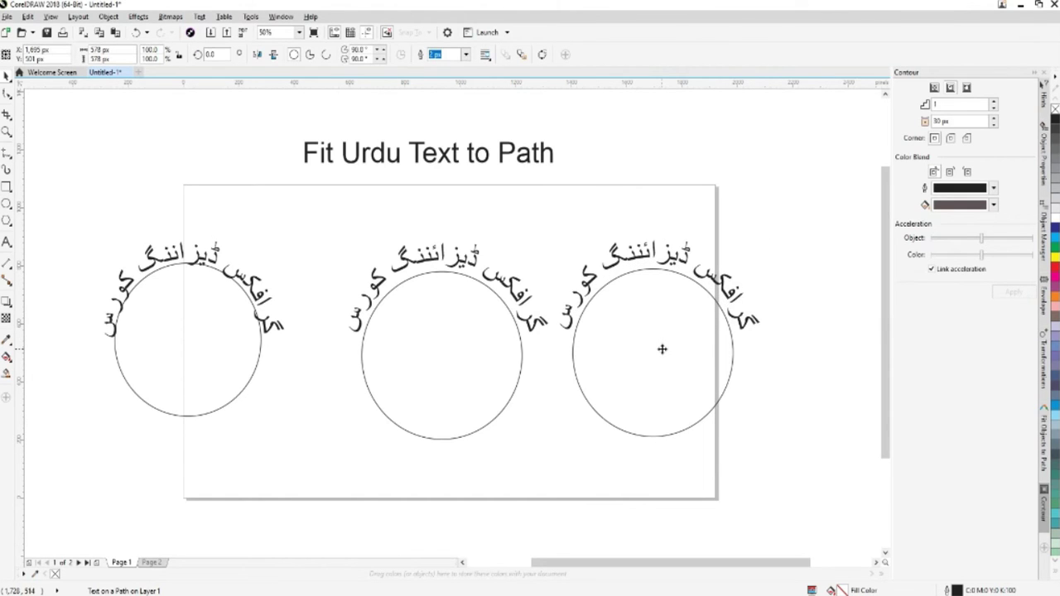
pyautogui.click(651, 353)
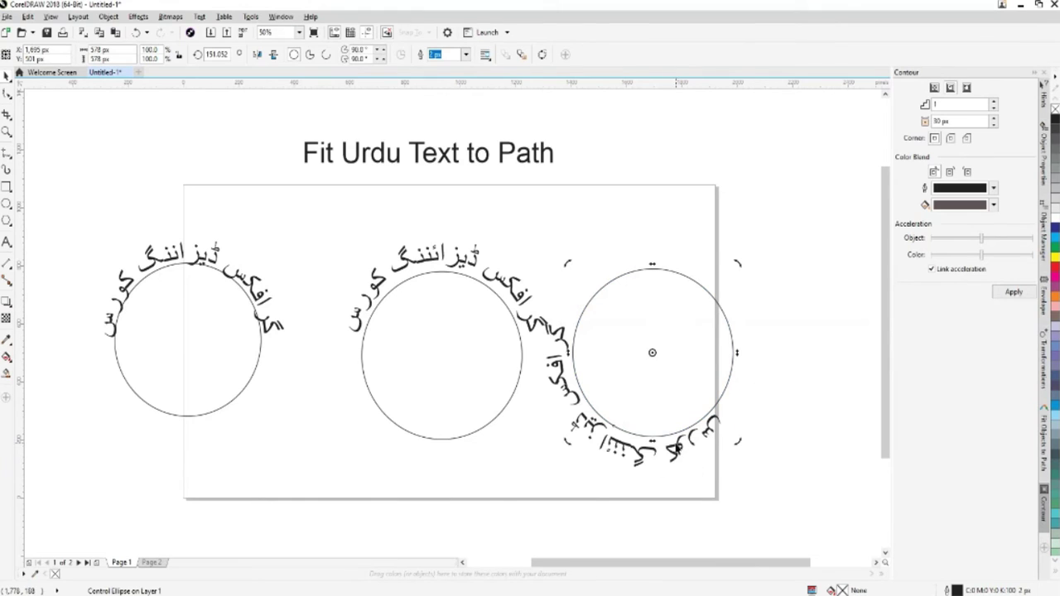
pyautogui.moveTo(737, 442); pyautogui.dragTo(765, 381)
pyautogui.click(686, 372)
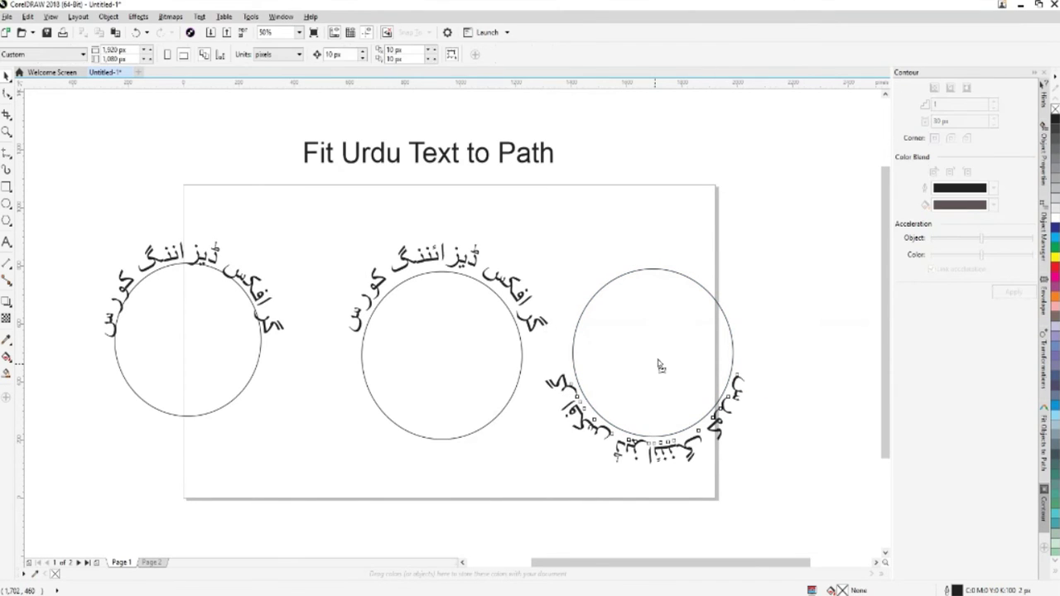
# Mirror the copy's text horizontally and vertically so it reads upright inside the circle's lower arc, and reposition the copy.
pyautogui.moveTo(660, 365); pyautogui.dragTo(673, 356)
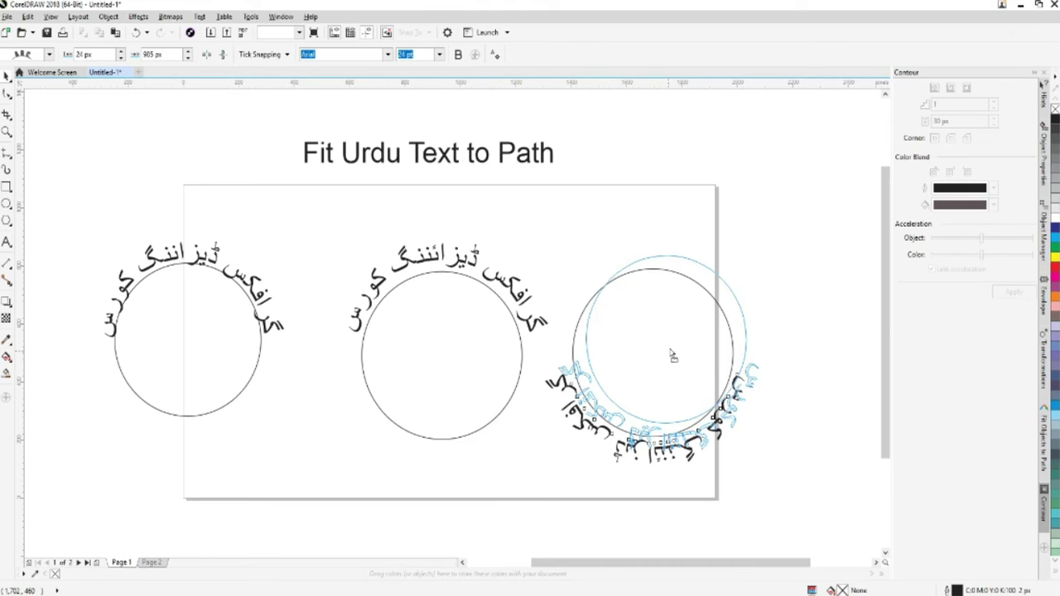
pyautogui.moveTo(673, 356); pyautogui.dragTo(672, 357)
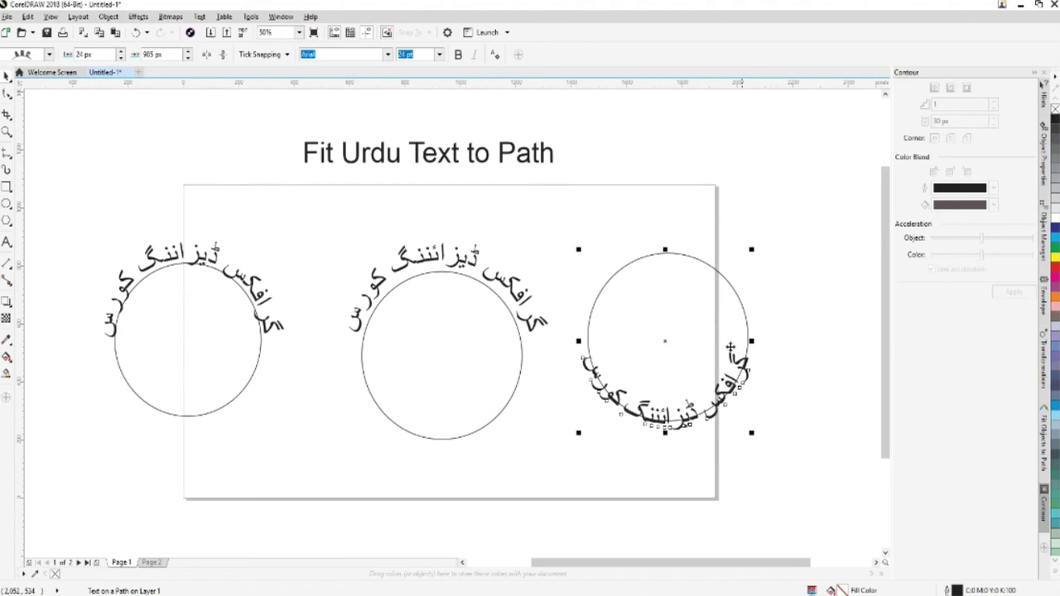
pyautogui.click(729, 348)
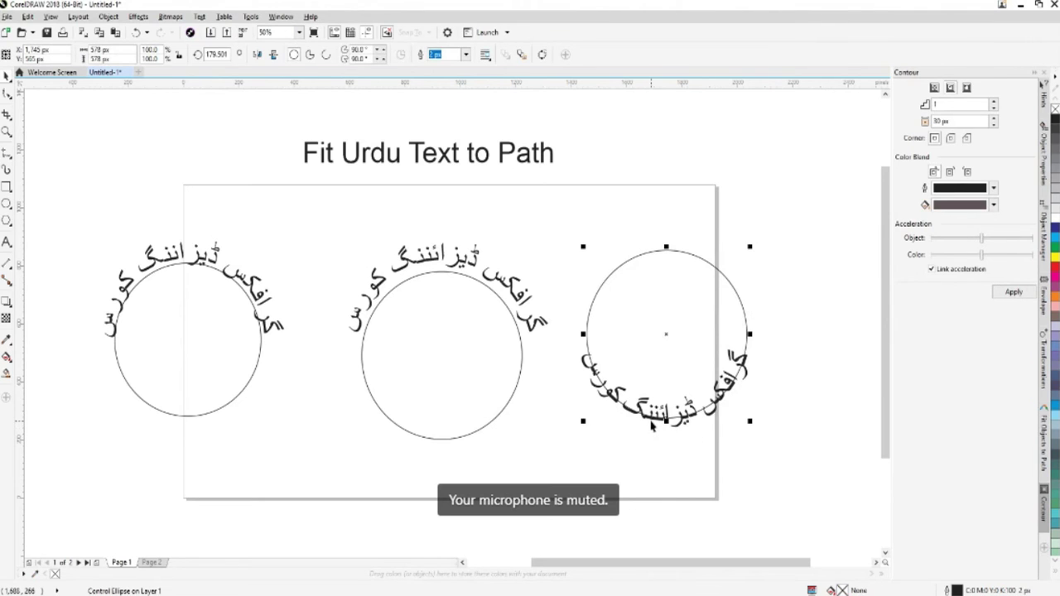
pyautogui.moveTo(701, 429); pyautogui.dragTo(694, 446)
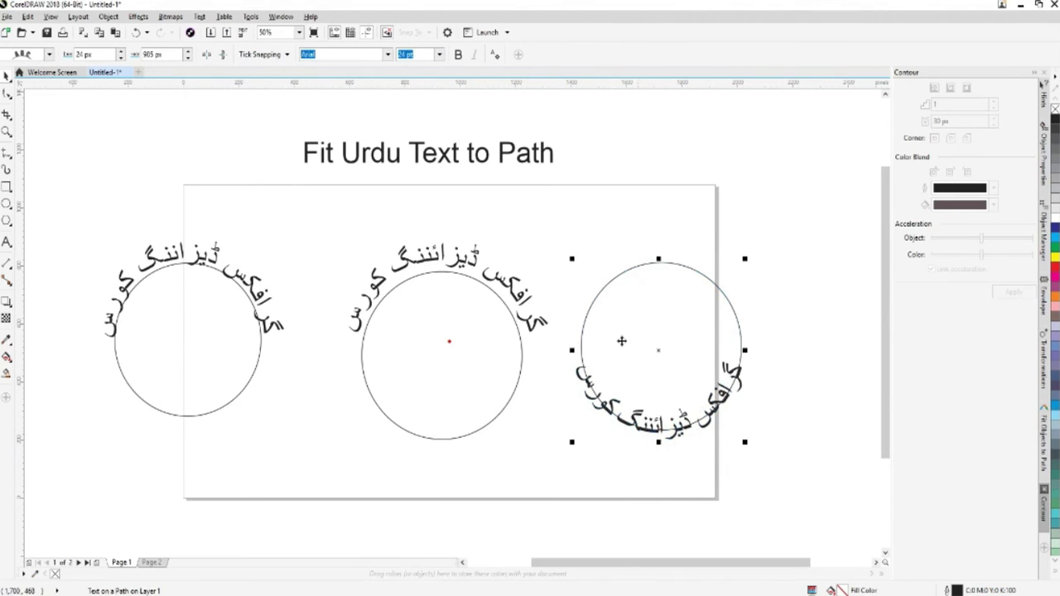
pyautogui.click(559, 266)
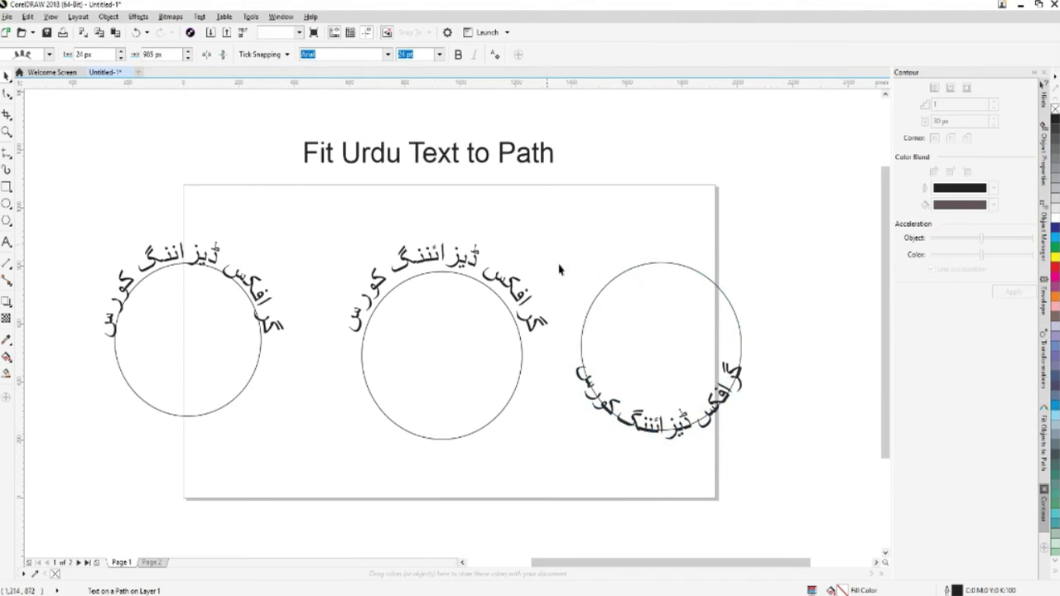
pyautogui.click(679, 436)
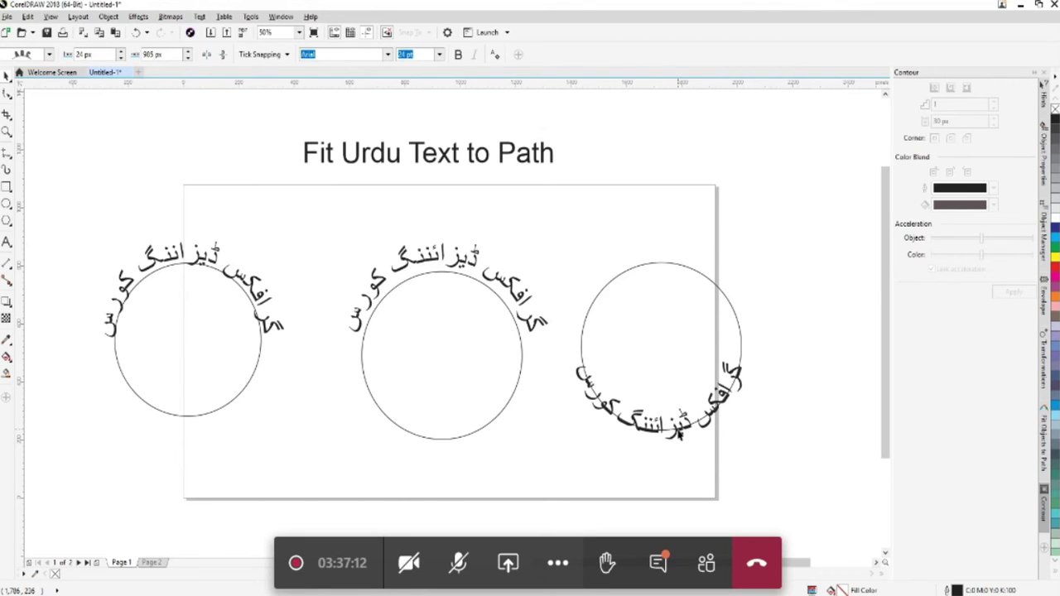
# Place the copied circle with the lower text over the middle circle and nudge it down 30 px.
pyautogui.hotkey('ctrl', 'z')
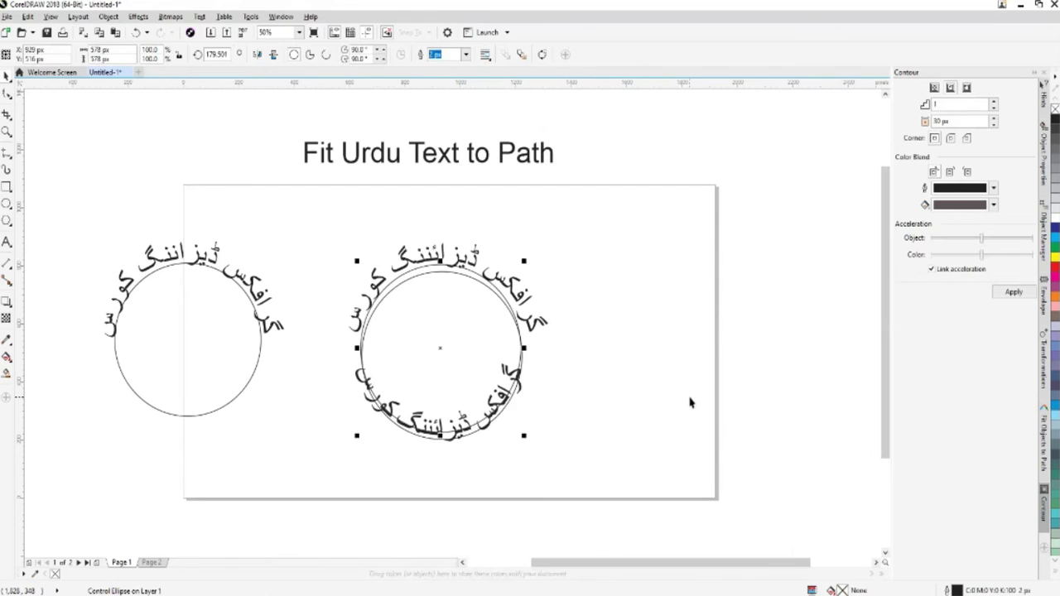
pyautogui.press('Down')
pyautogui.press('Down')
pyautogui.press('Down')
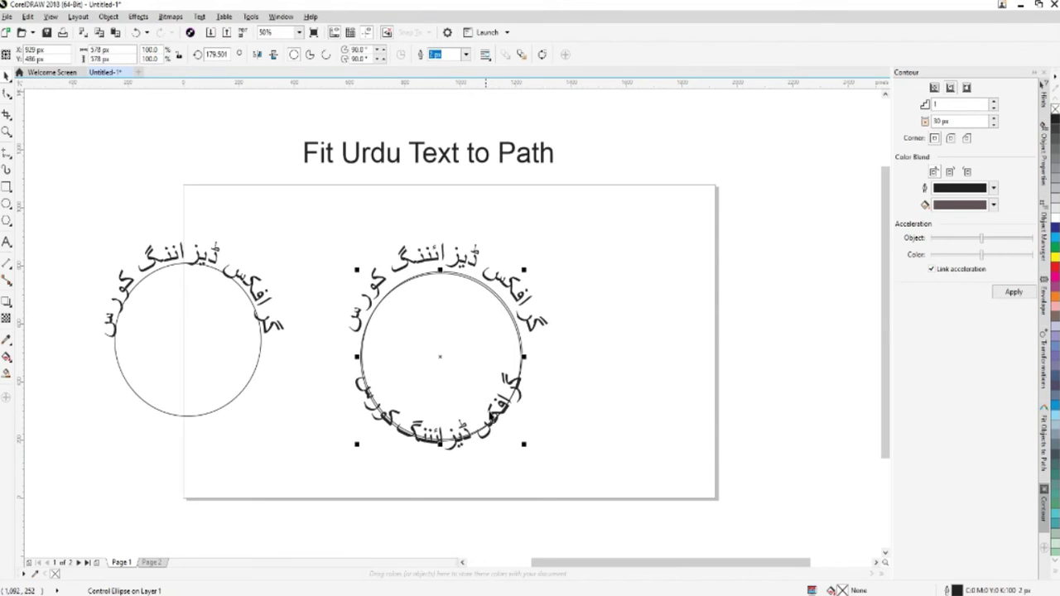
# Try breaking the two curved texts apart from their overlapping circles and deleting the circles, and undo these changes.
pyautogui.moveTo(319, 224); pyautogui.dragTo(664, 511)
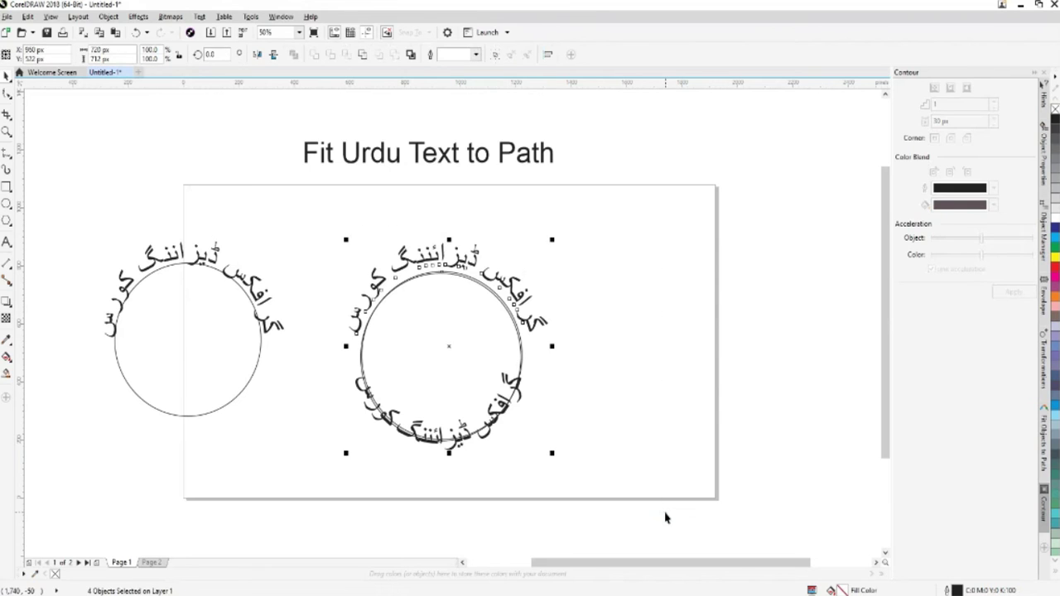
pyautogui.click(122, 17)
pyautogui.click(143, 312)
pyautogui.click(366, 350)
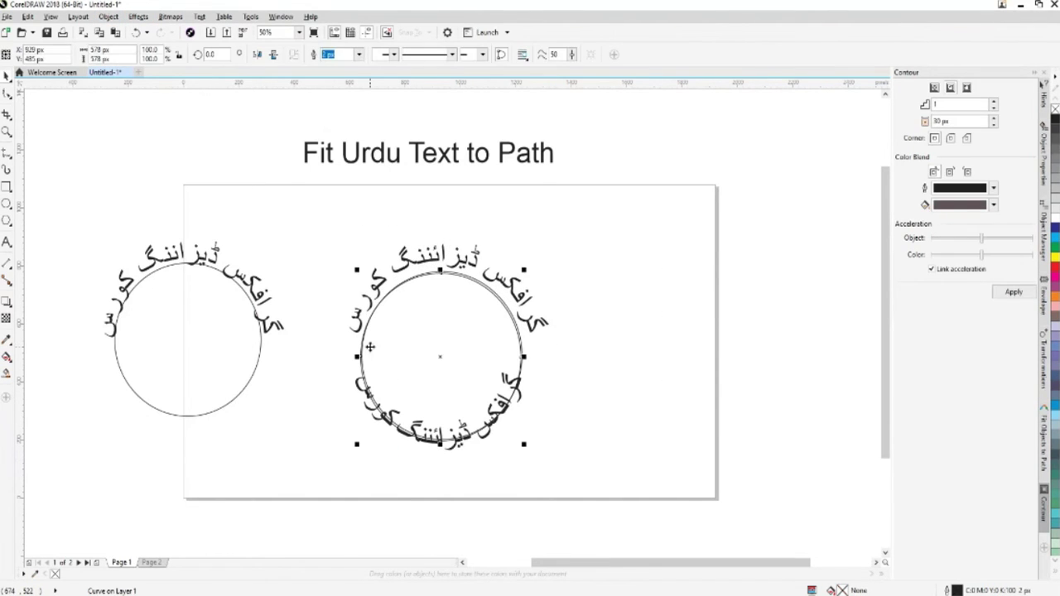
pyautogui.press('Delete')
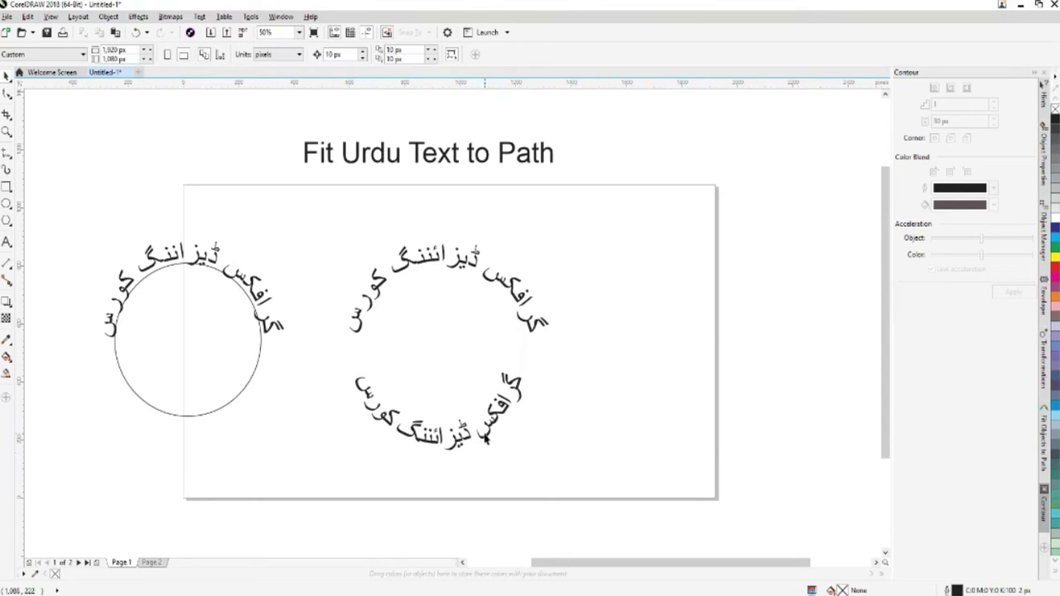
pyautogui.click(483, 435)
pyautogui.hotkey('ctrl', 'z')
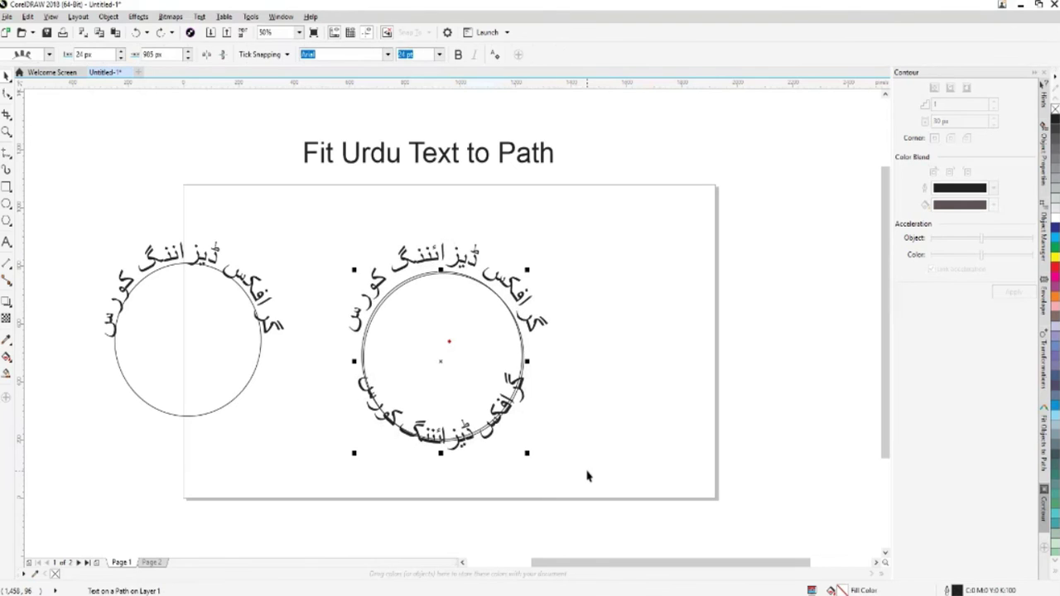
# Offset the lower Urdu text about 71 px so it sits outside its circle, and realign that circle over the middle one.
pyautogui.click(581, 456)
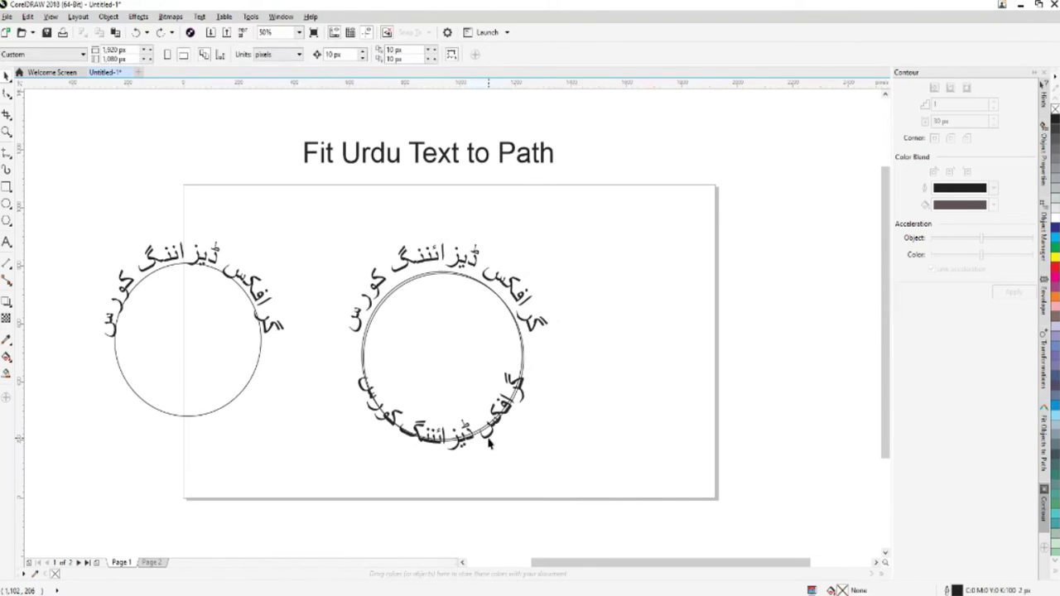
pyautogui.click(489, 443)
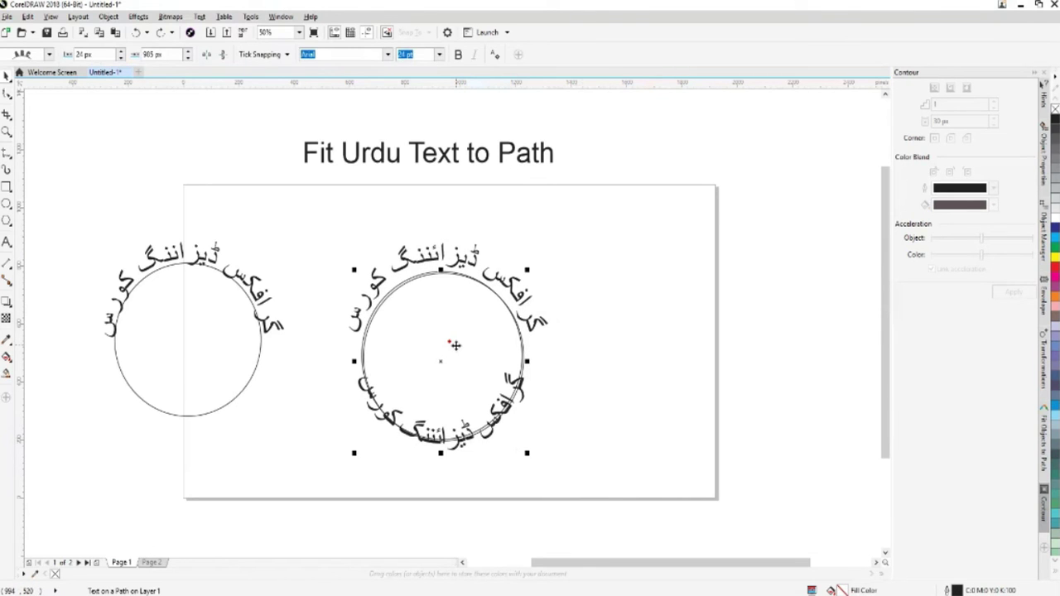
pyautogui.moveTo(455, 345)
pyautogui.mouseDown()
pyautogui.moveTo(439, 311)
pyautogui.moveTo(455, 330)
pyautogui.mouseUp()
pyautogui.click(605, 402)
pyautogui.moveTo(522, 348); pyautogui.dragTo(527, 351)
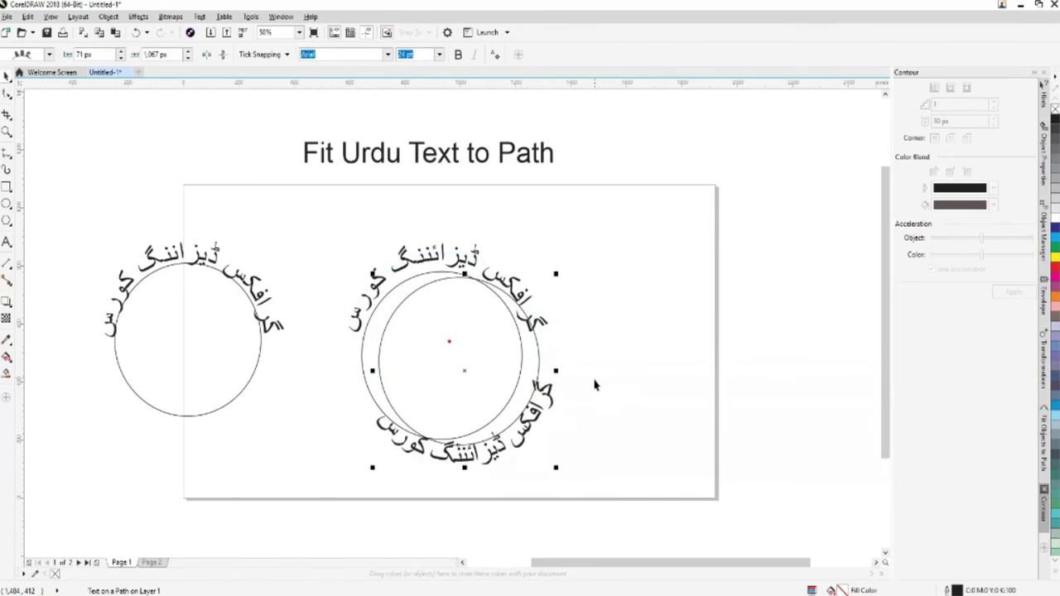
pyautogui.click(626, 398)
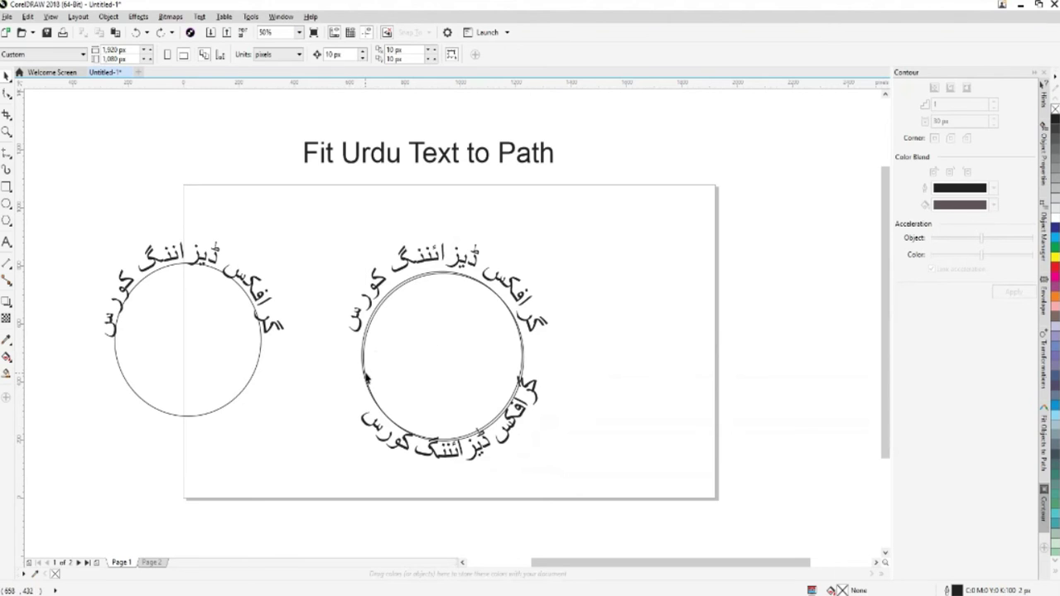
# Break the upper and lower curved texts apart from the two overlapping circles and delete both circles.
pyautogui.click(366, 376)
pyautogui.click(321, 328)
pyautogui.moveTo(323, 221); pyautogui.dragTo(637, 515)
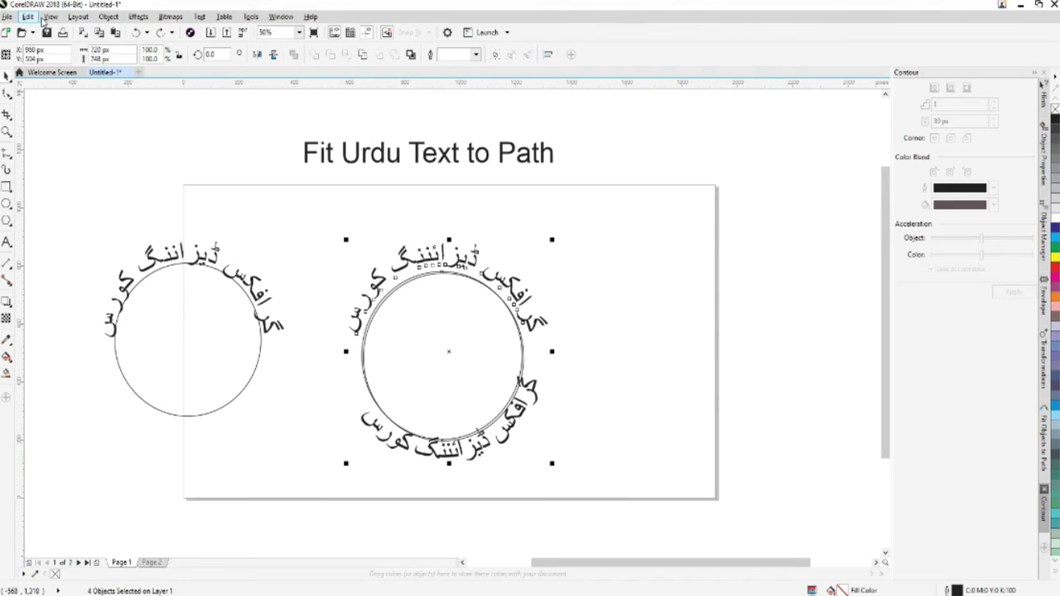
pyautogui.press('Escape')
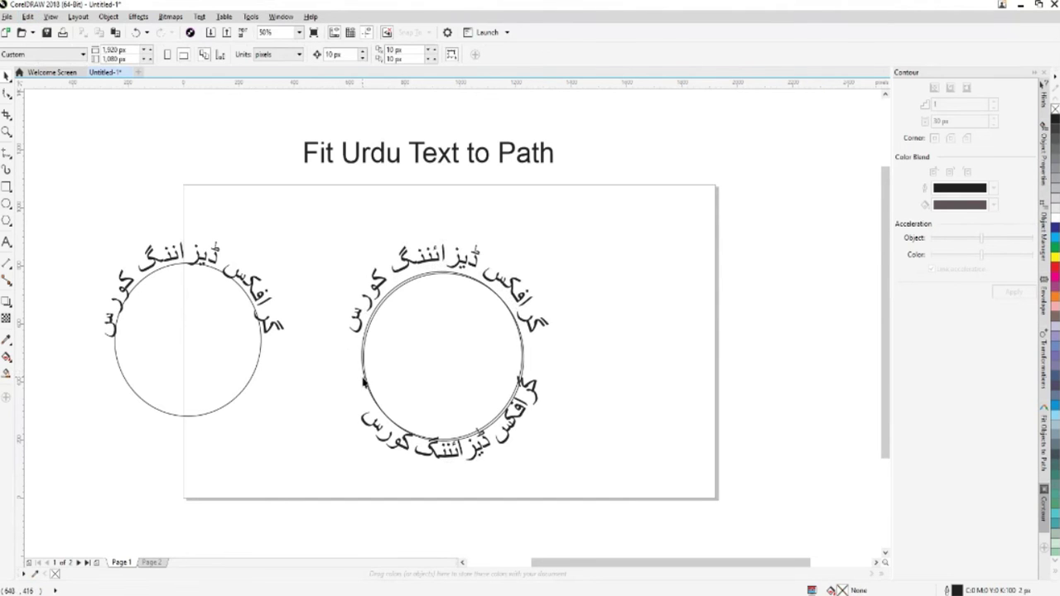
pyautogui.click(364, 383)
pyautogui.press('Delete')
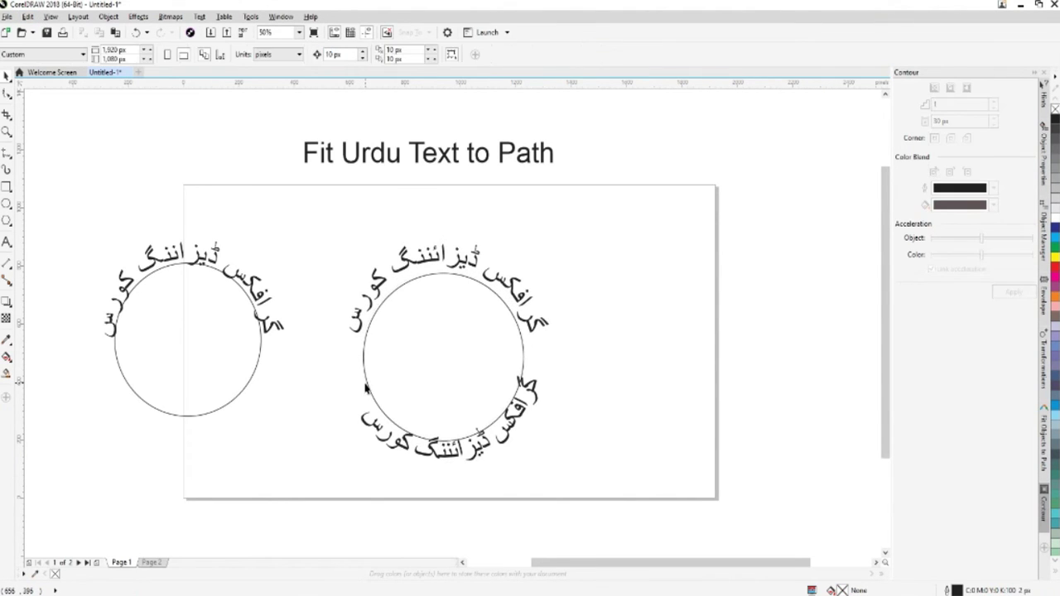
pyautogui.click(368, 389)
pyautogui.press('Delete')
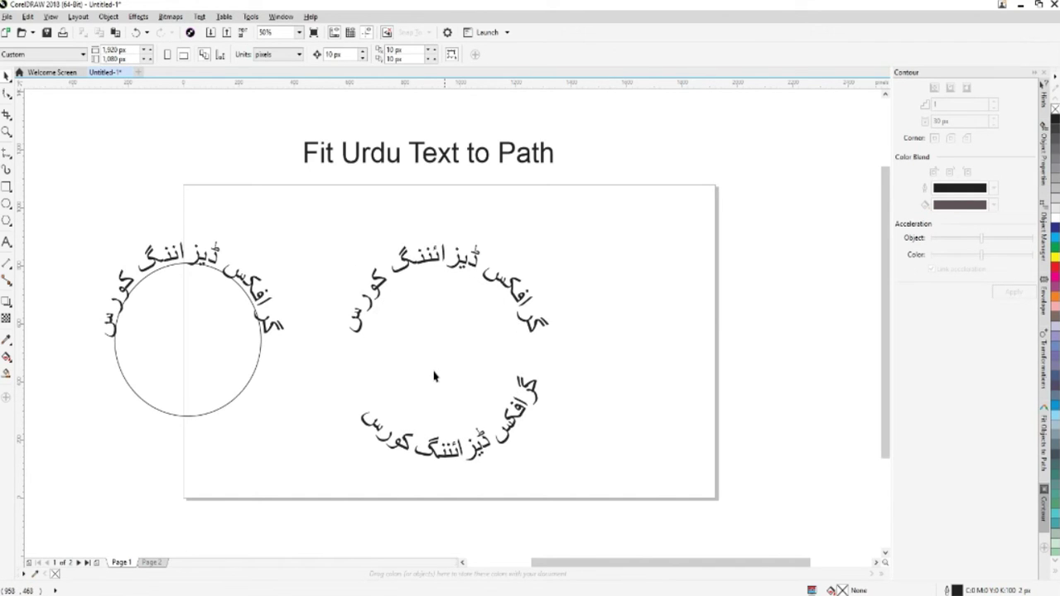
# Rotate the lower curved Urdu text to about 354.1°.
pyautogui.click(538, 432)
pyautogui.click(520, 412)
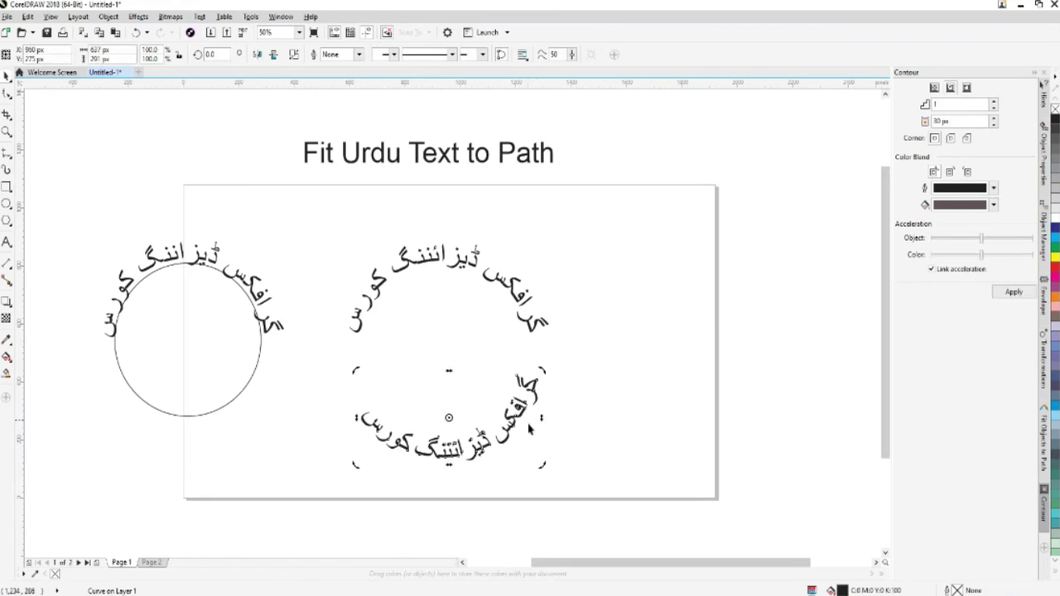
pyautogui.moveTo(538, 468); pyautogui.dragTo(568, 463)
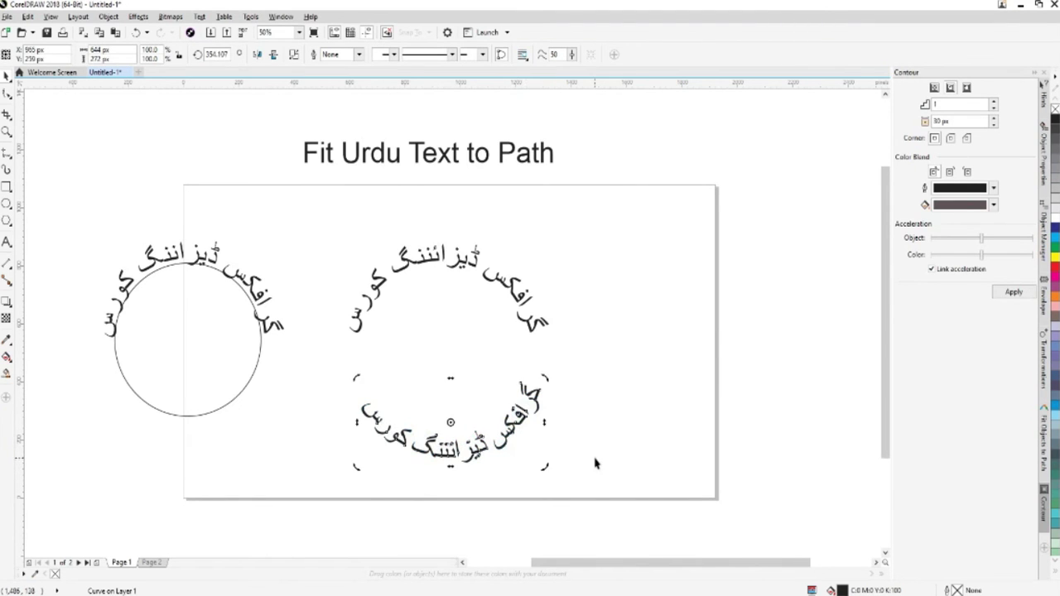
# Fill the upper curved Urdu text with magenta and the lower curved text with green.
pyautogui.click(597, 464)
pyautogui.click(467, 267)
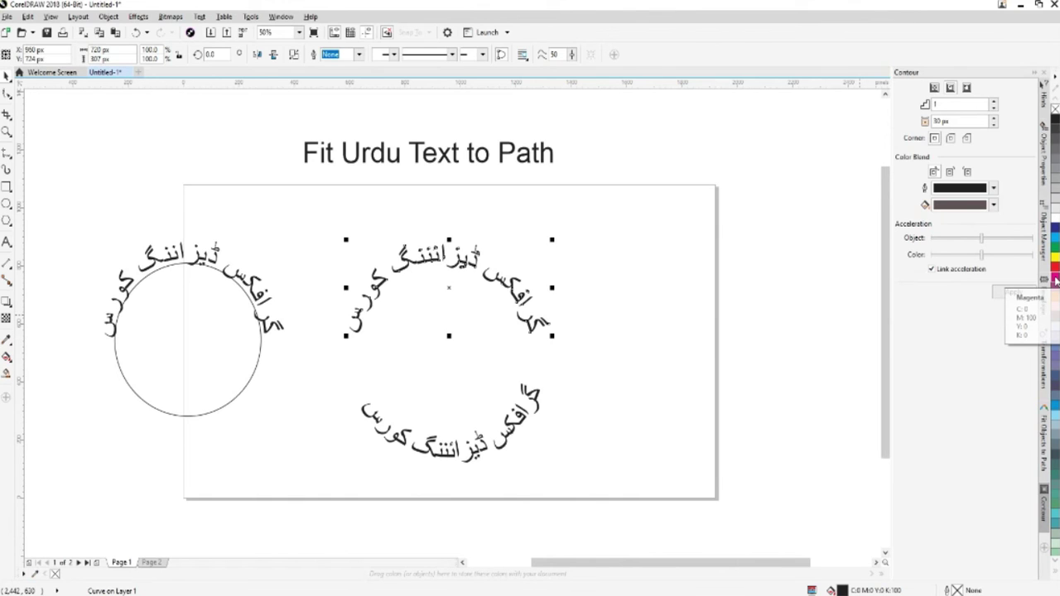
pyautogui.click(1054, 280)
pyautogui.click(642, 421)
# Scale both curved texts together to about 69.2% and shift them toward the middle of the page.
pyautogui.moveTo(314, 229); pyautogui.dragTo(490, 397)
pyautogui.click(589, 413)
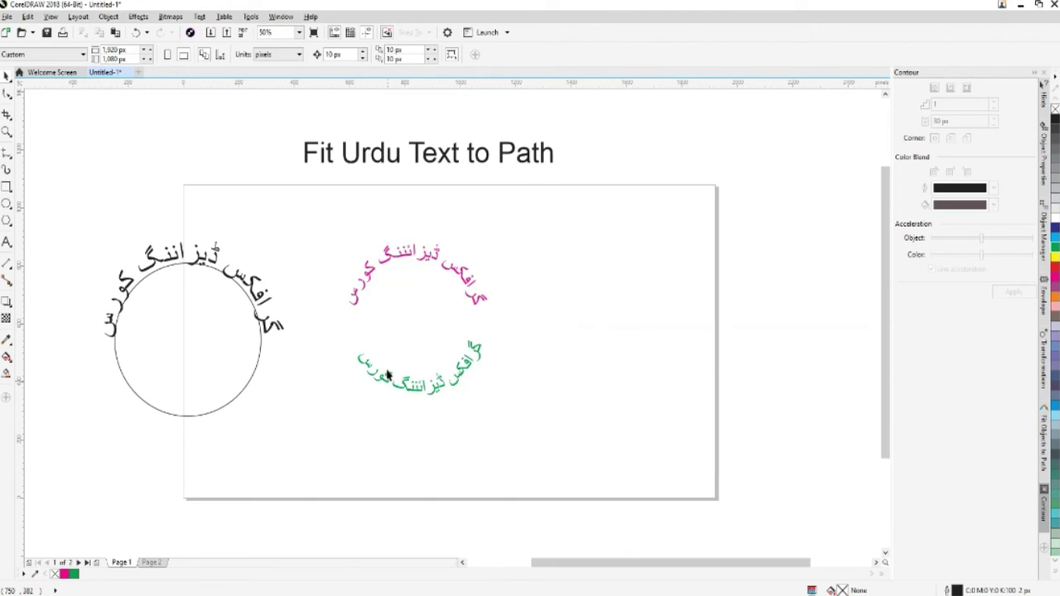
pyautogui.moveTo(387, 375); pyautogui.dragTo(411, 393)
pyautogui.click(345, 289)
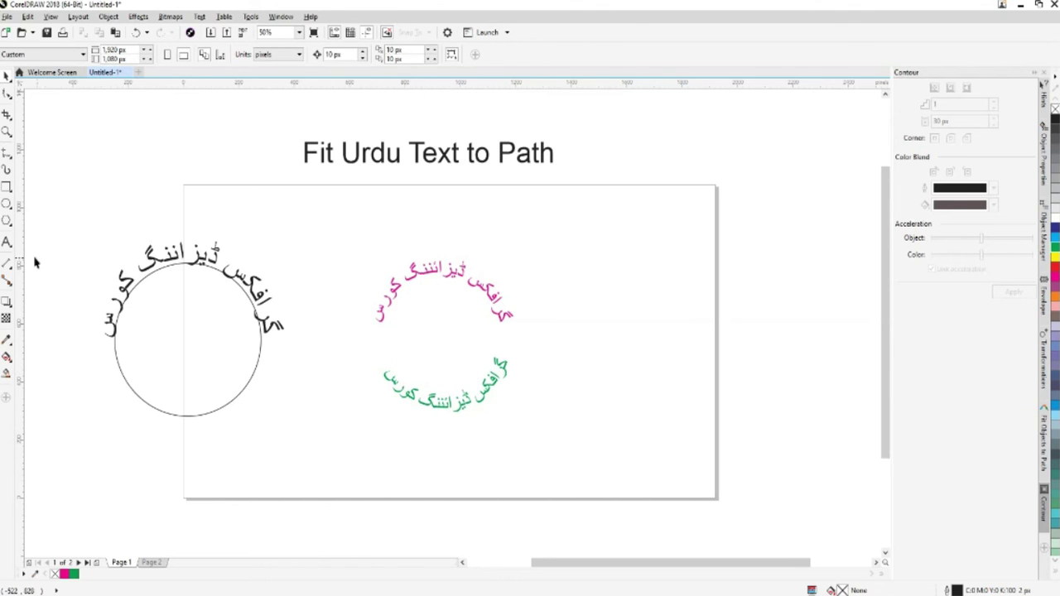
# Draw a circle about 604 px in diameter and centre it around the two coloured texts.
pyautogui.click(6, 204)
pyautogui.moveTo(423, 307); pyautogui.dragTo(521, 409)
pyautogui.hotkey('ctrl', 'z')
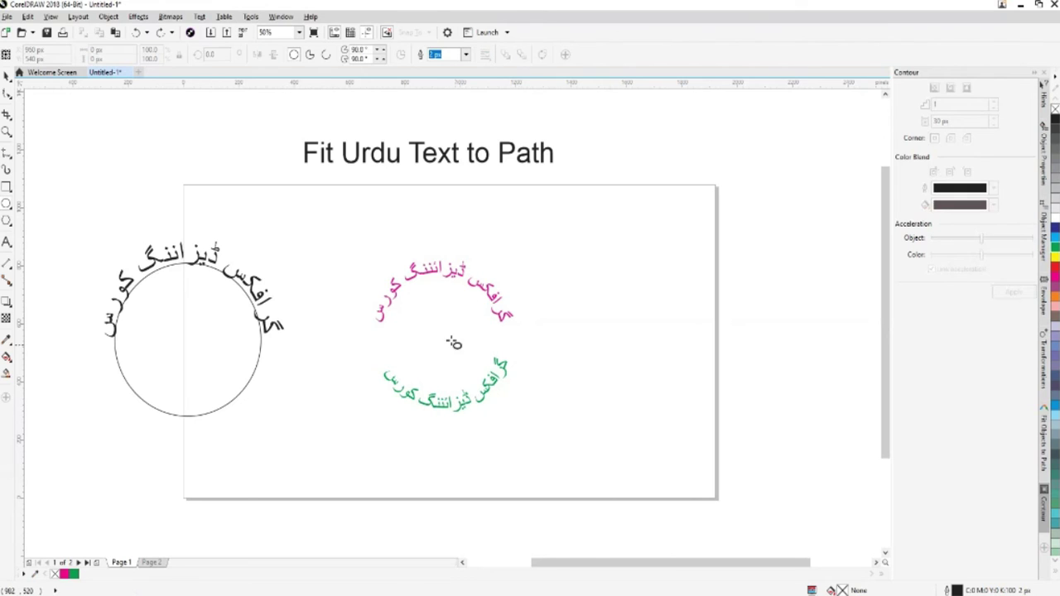
pyautogui.moveTo(412, 307); pyautogui.dragTo(584, 487)
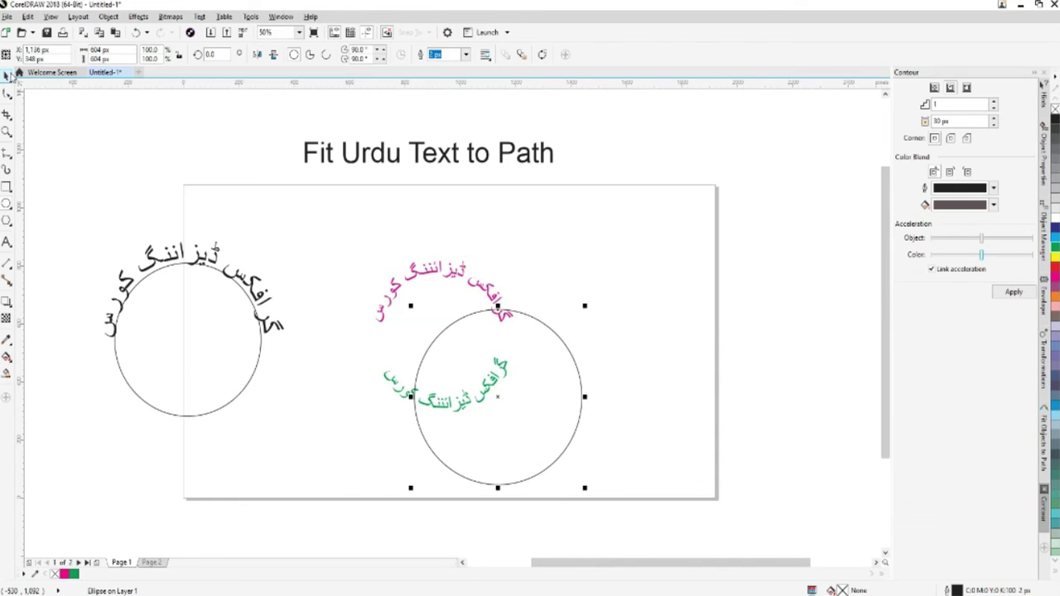
pyautogui.click(7, 74)
pyautogui.moveTo(497, 397); pyautogui.dragTo(443, 335)
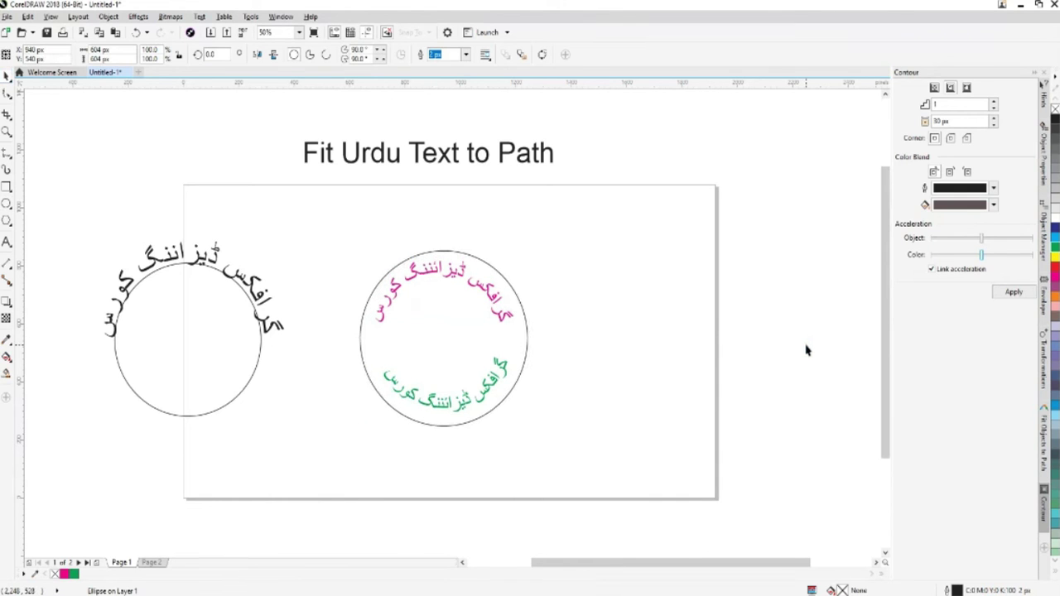
# Raise the circle to Y 560 px and add a smaller concentric circle inside the ring of text.
pyautogui.click(584, 447)
pyautogui.click(491, 416)
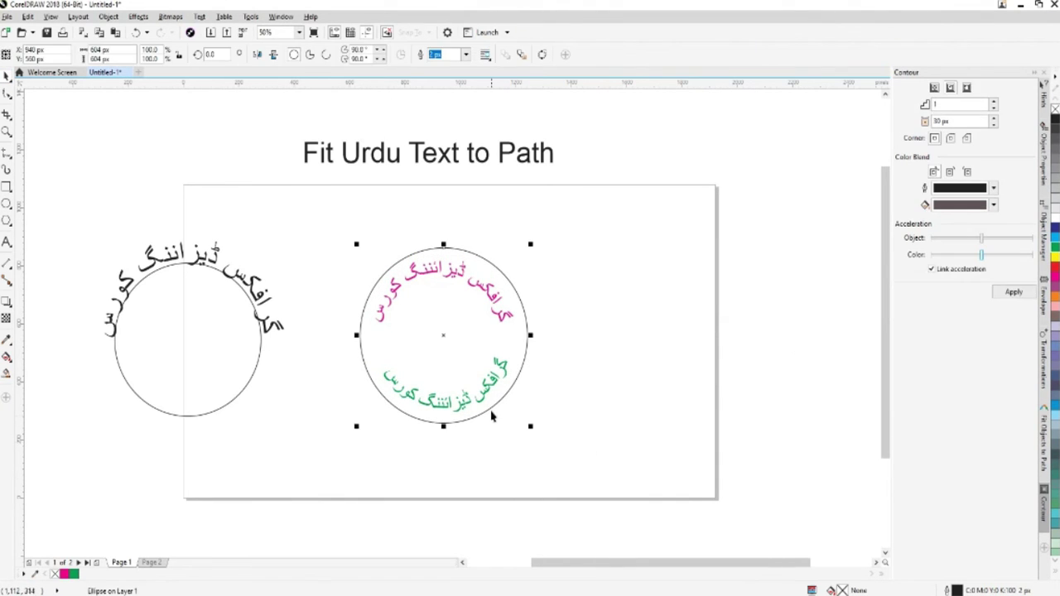
pyautogui.click(531, 437)
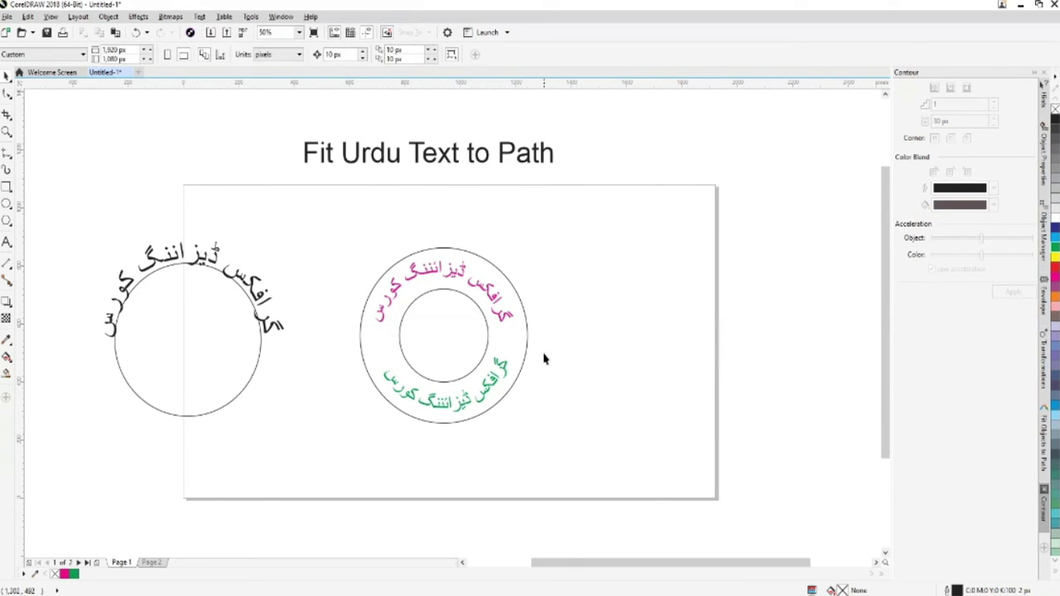
# Change the fill of the upper curved text to red.
pyautogui.click(509, 323)
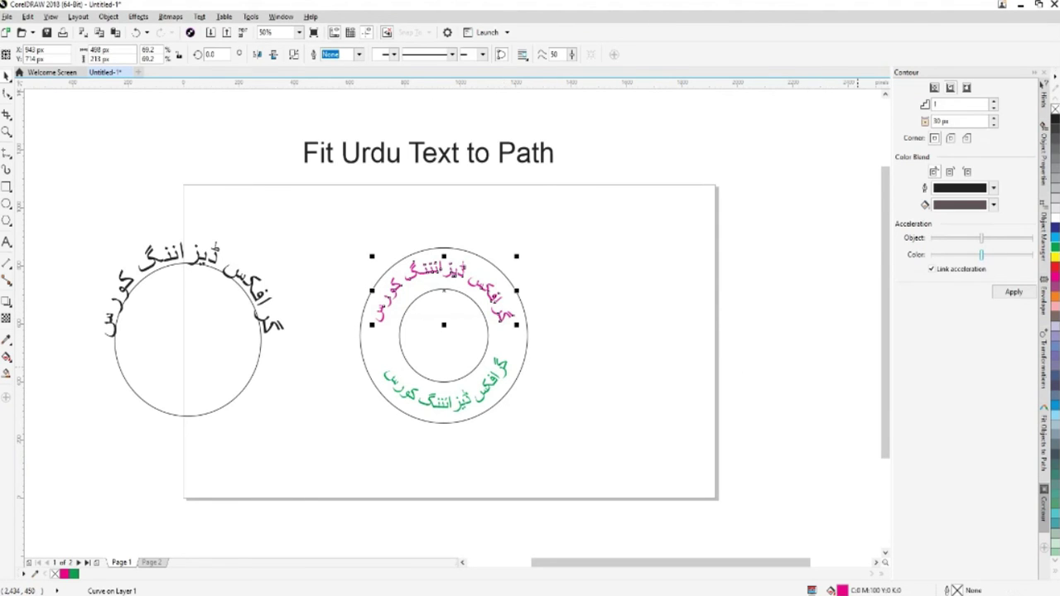
pyautogui.click(1055, 249)
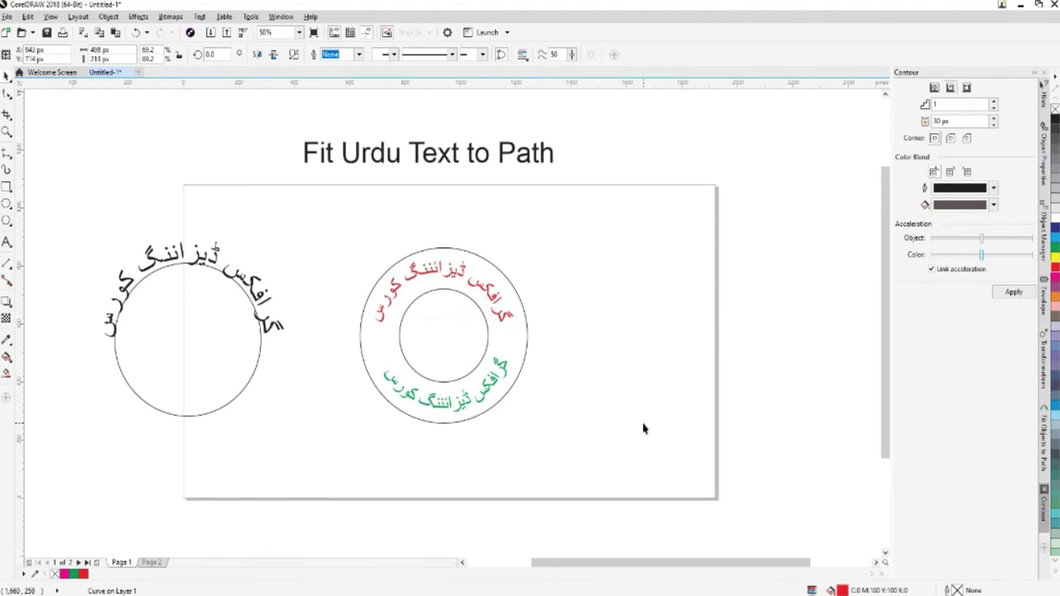
pyautogui.click(643, 428)
pyautogui.click(468, 406)
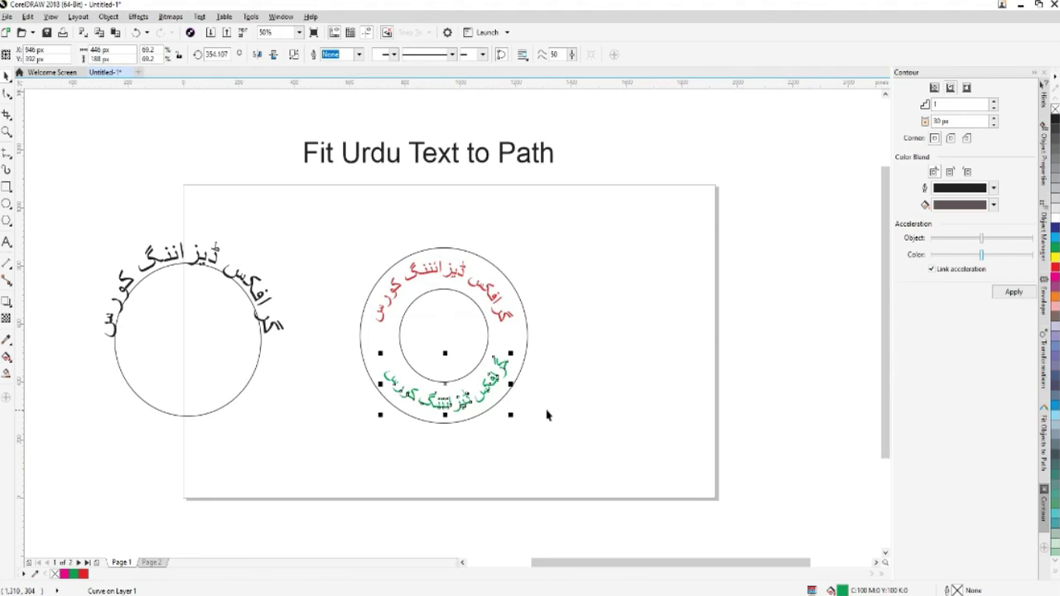
pyautogui.hotkey('ctrl', 'b')
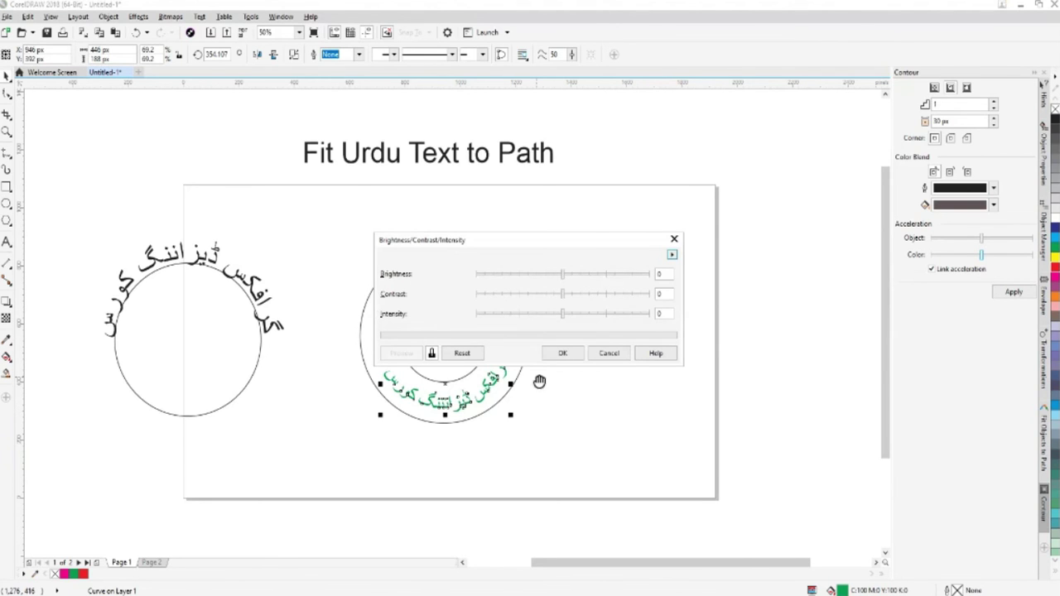
pyautogui.click(605, 351)
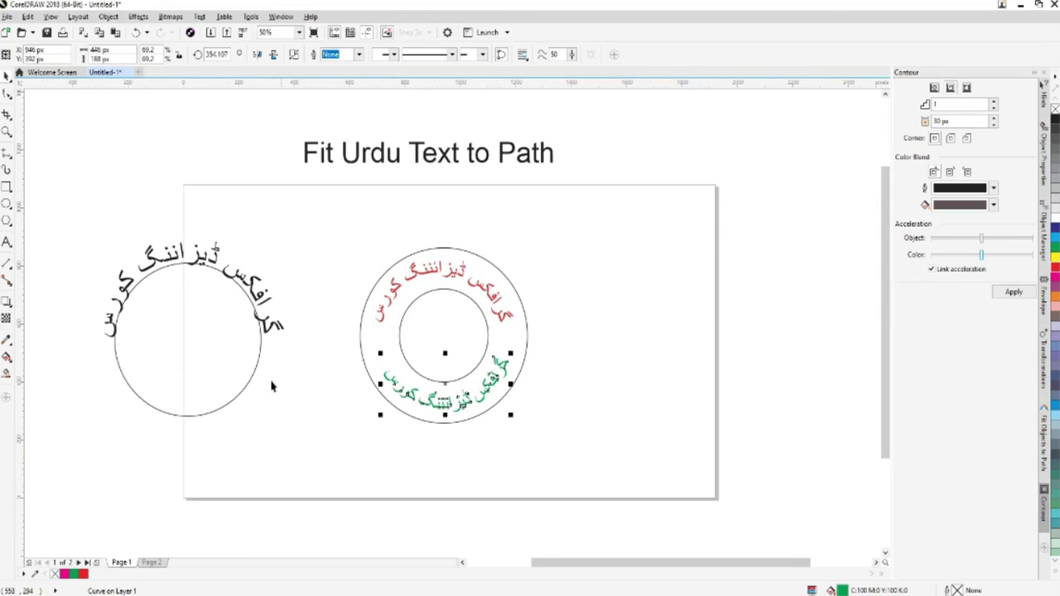
pyautogui.click(589, 444)
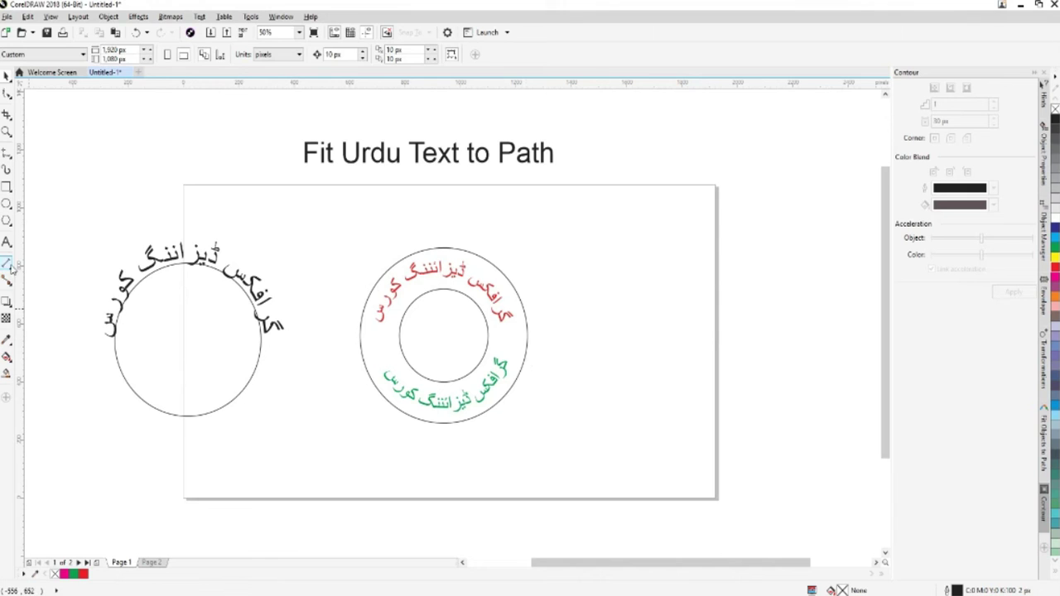
# Draw a wavy banner shape about 1,052 by 222 px across the page's right edge.
pyautogui.moveTo(733, 563); pyautogui.dragTo(757, 561)
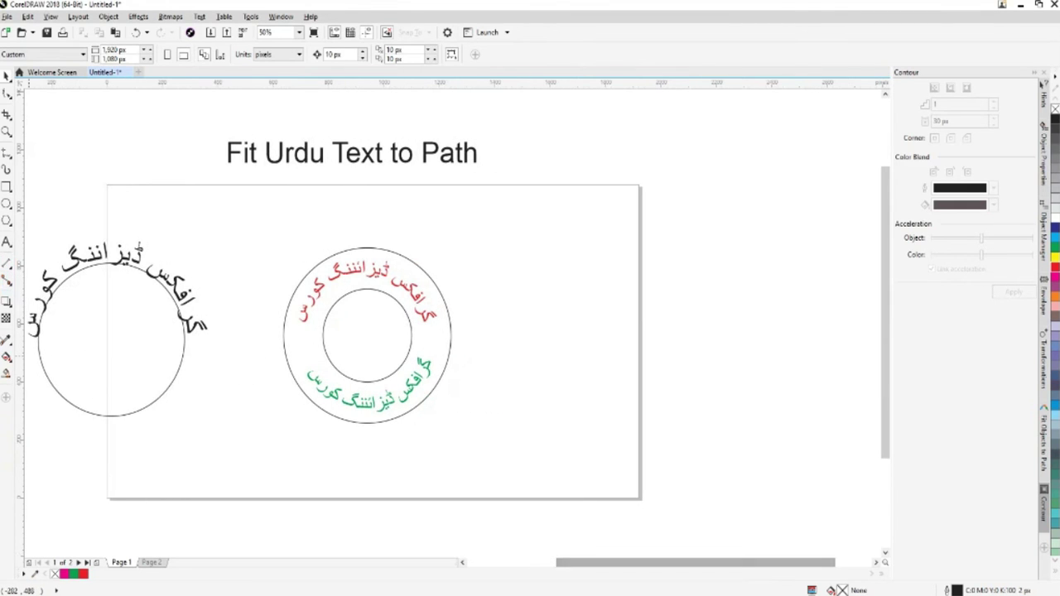
pyautogui.click(10, 228)
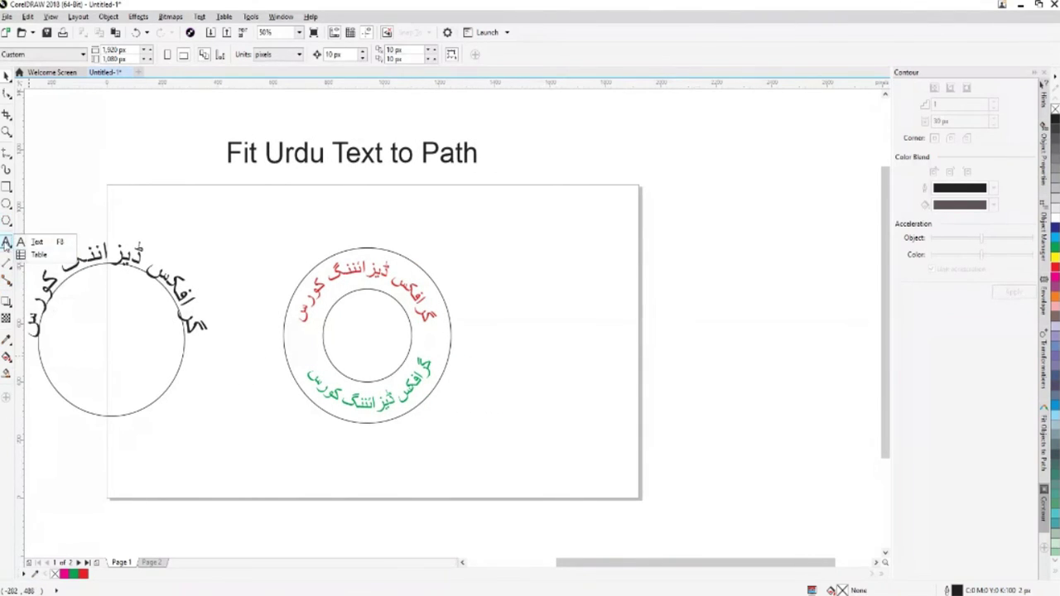
pyautogui.click(8, 220)
pyautogui.click(77, 337)
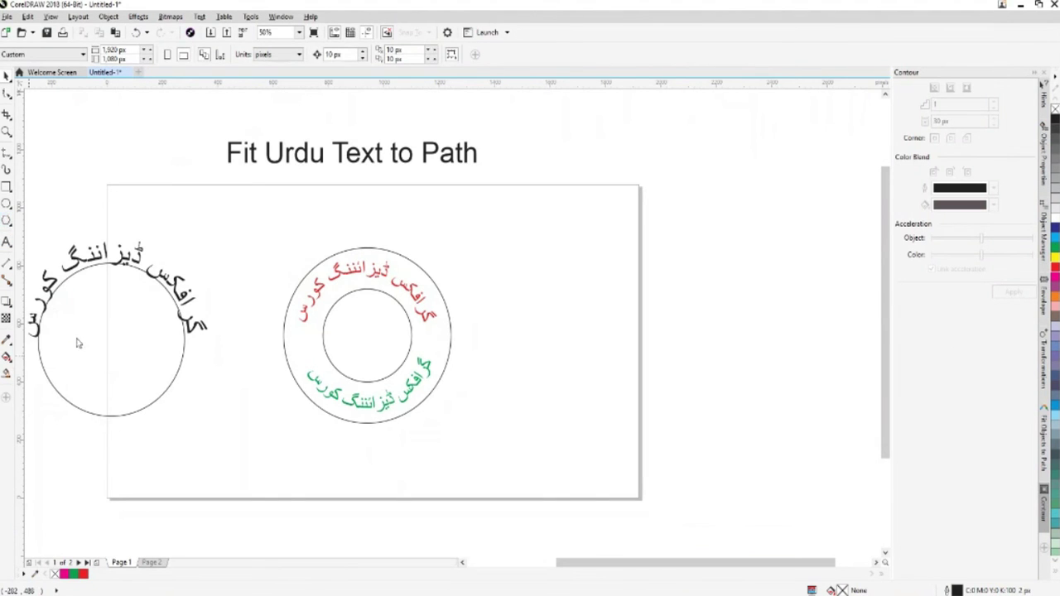
pyautogui.click(296, 56)
pyautogui.click(329, 74)
pyautogui.moveTo(491, 303); pyautogui.dragTo(786, 369)
pyautogui.click(4, 77)
# Reposition the wavy banner level with the circles, spanning the page's right edge.
pyautogui.moveTo(634, 337); pyautogui.dragTo(637, 288)
pyautogui.hscroll(3, 637, 288)
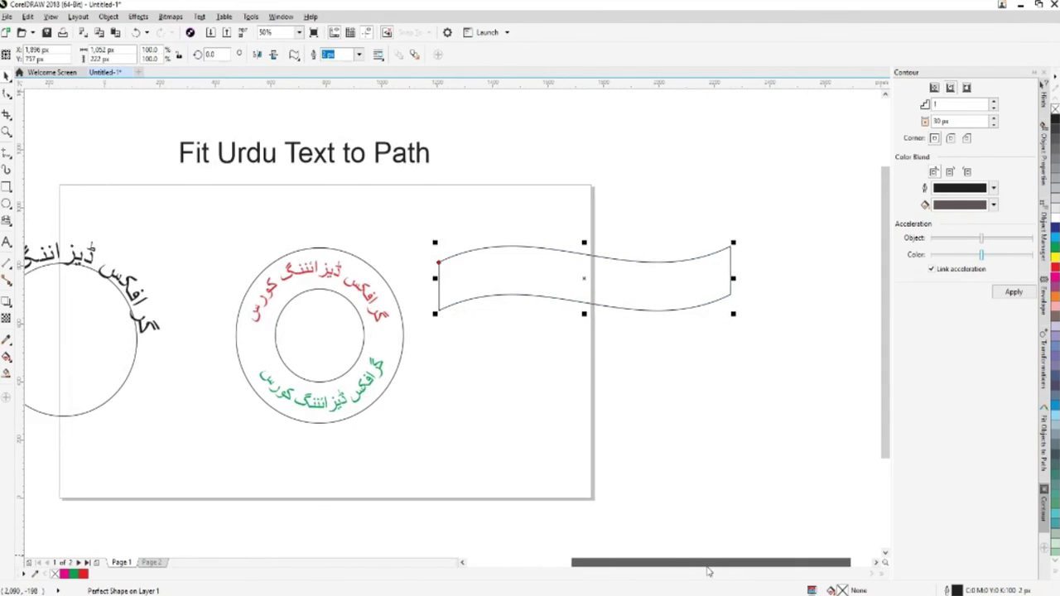
pyautogui.moveTo(538, 277); pyautogui.dragTo(542, 297)
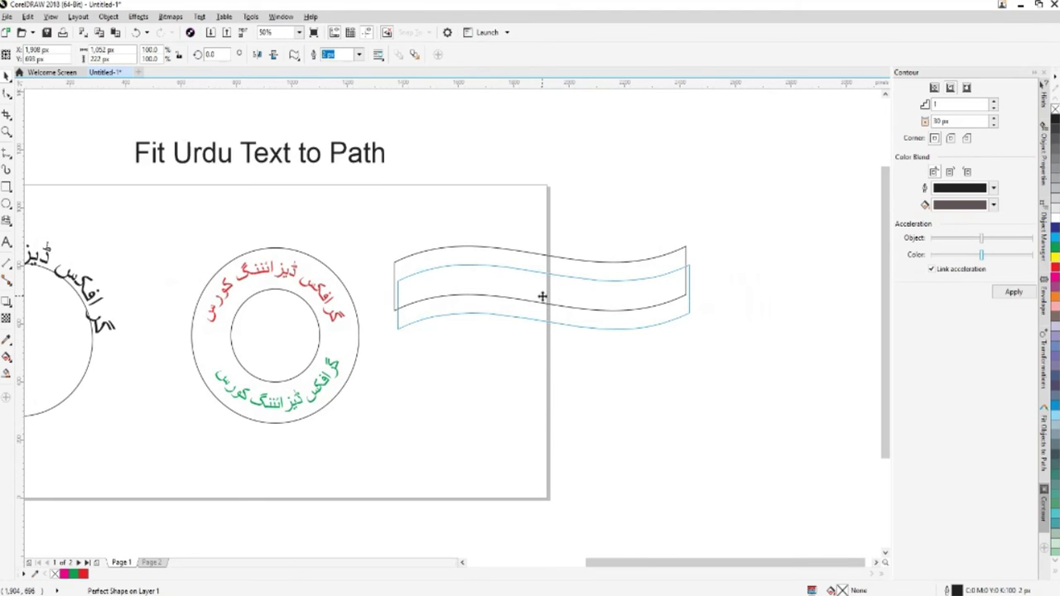
pyautogui.moveTo(543, 296); pyautogui.dragTo(543, 339)
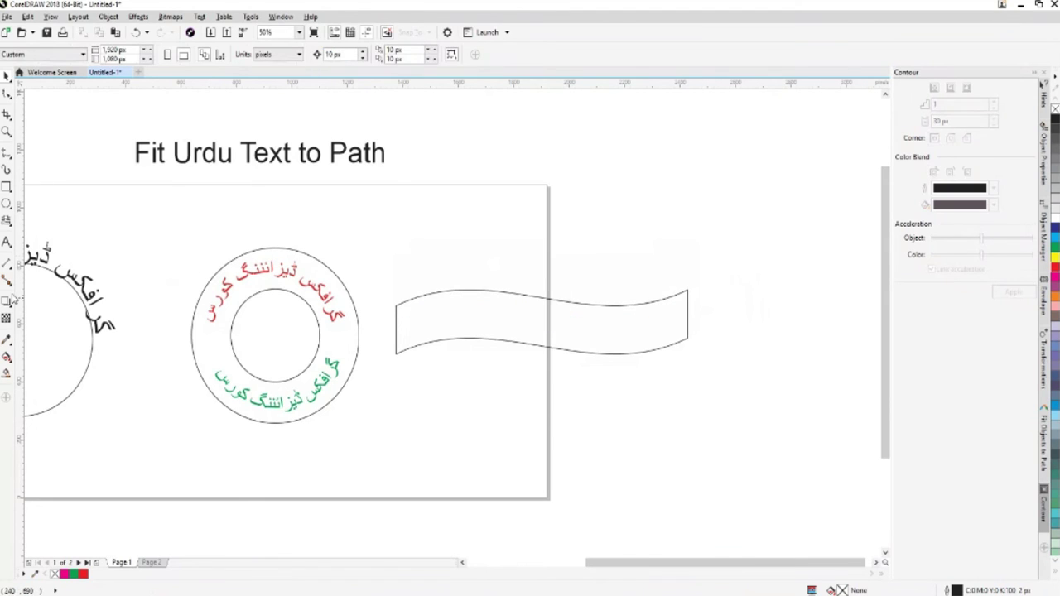
# Add the artistic text "گرافکس ڈیزائننگ" above the wavy banner in Arial 24 pt.
pyautogui.click(476, 238)
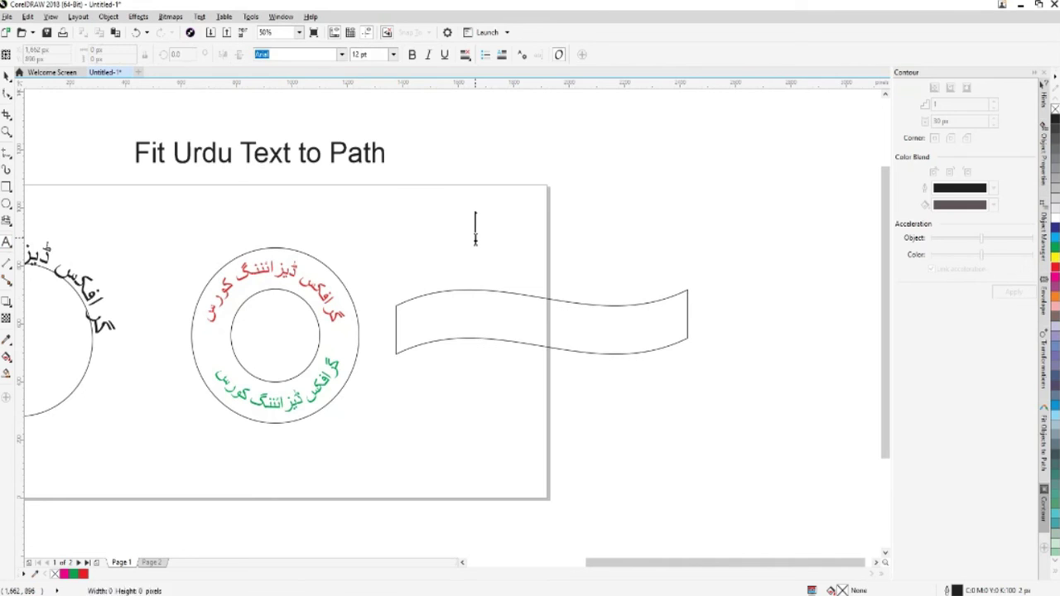
pyautogui.write('گرا')
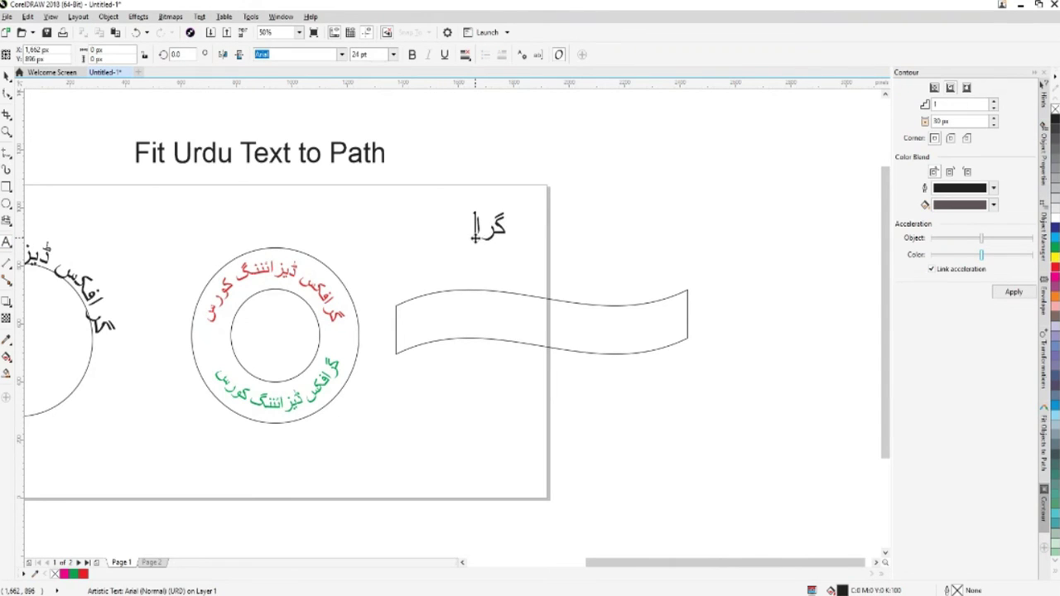
pyautogui.write('فکس ڈ')
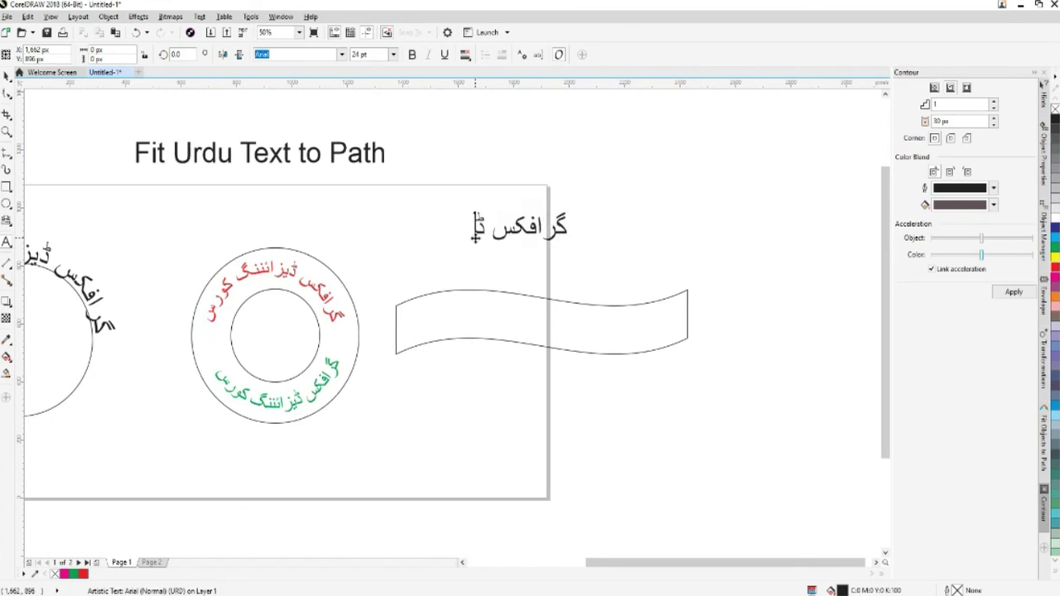
pyautogui.write('یزائننگ')
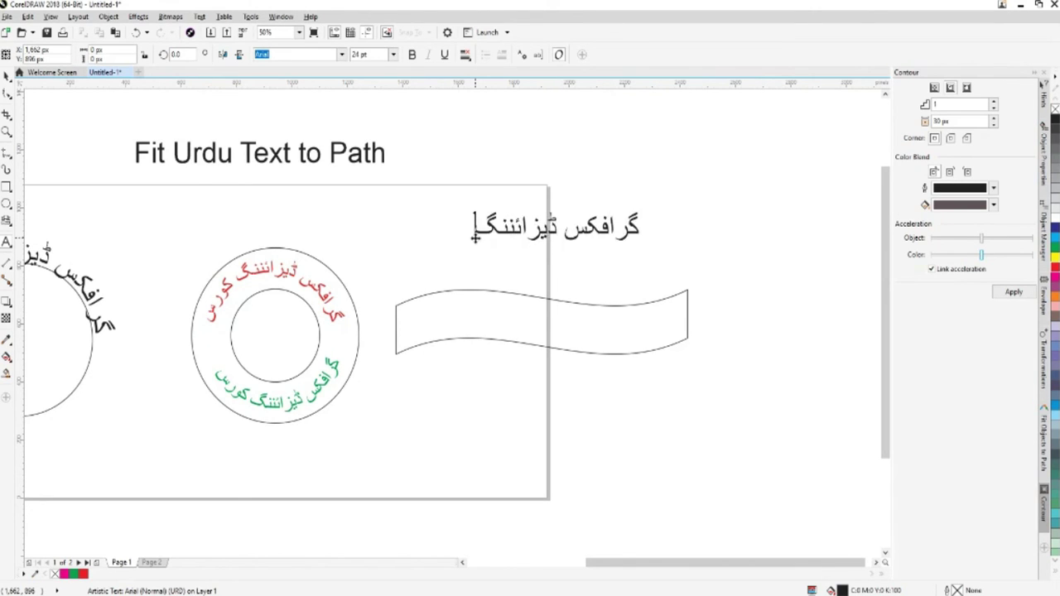
pyautogui.hotkey('ctrl', 'space')
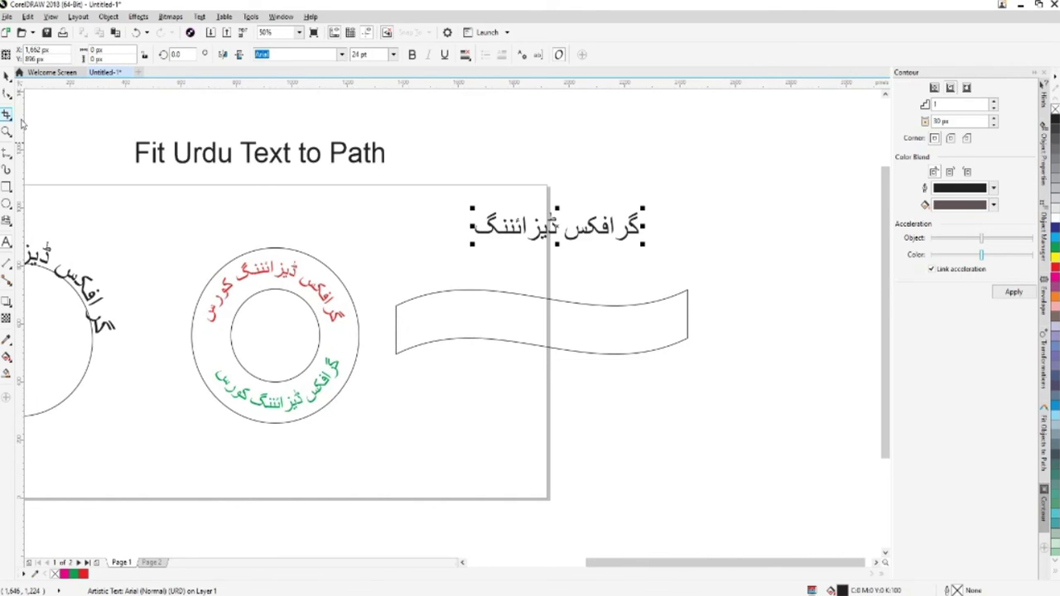
# Move the new Urdu text down closer to the banner and fit it to the banner's wavy upper edge.
pyautogui.press('Down')
pyautogui.press('Down')
pyautogui.press('Down')
pyautogui.press('Down')
pyautogui.press('Down')
pyautogui.click(204, 18)
pyautogui.click(239, 204)
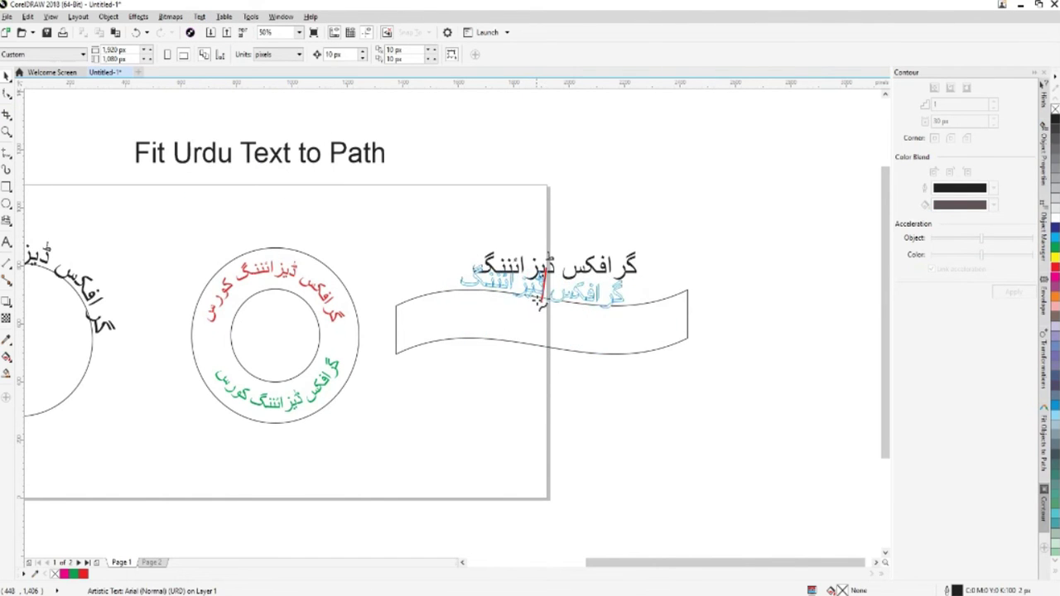
pyautogui.click(542, 305)
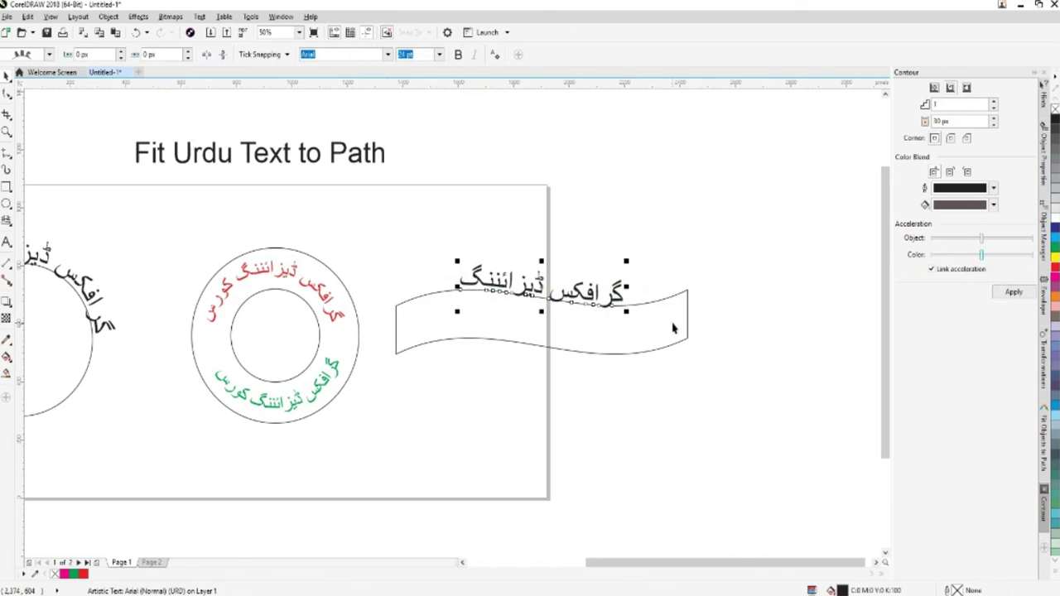
pyautogui.click(676, 411)
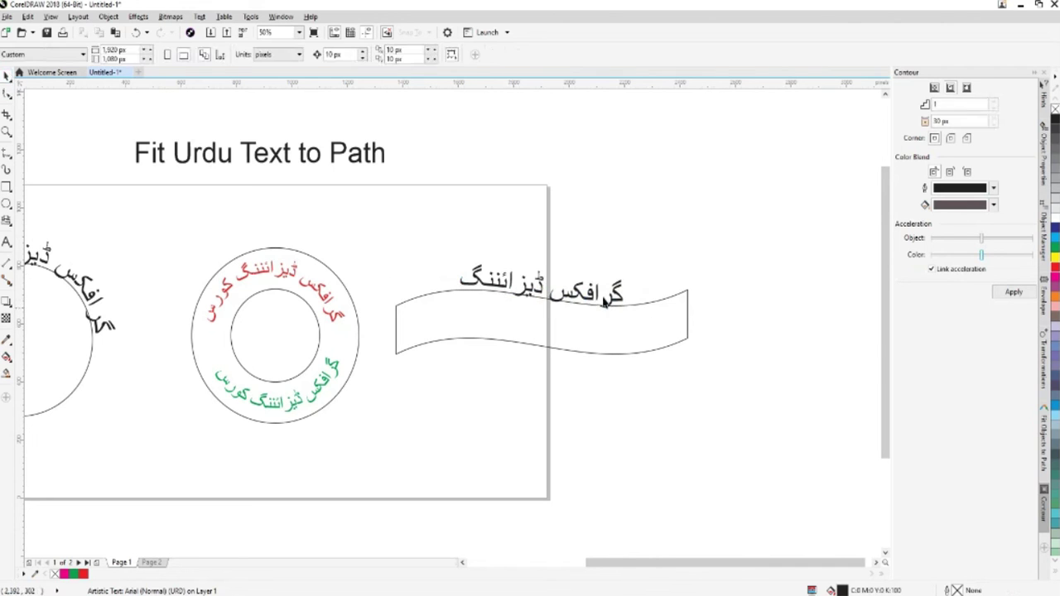
# Shift the banner slightly and slide its text along the upper edge to an offset of about 2,434 px, with no distance from the path.
pyautogui.click(579, 298)
pyautogui.moveTo(547, 308)
pyautogui.mouseDown()
pyautogui.moveTo(546, 321)
pyautogui.moveTo(546, 305)
pyautogui.moveTo(596, 290)
pyautogui.moveTo(587, 287)
pyautogui.mouseUp()
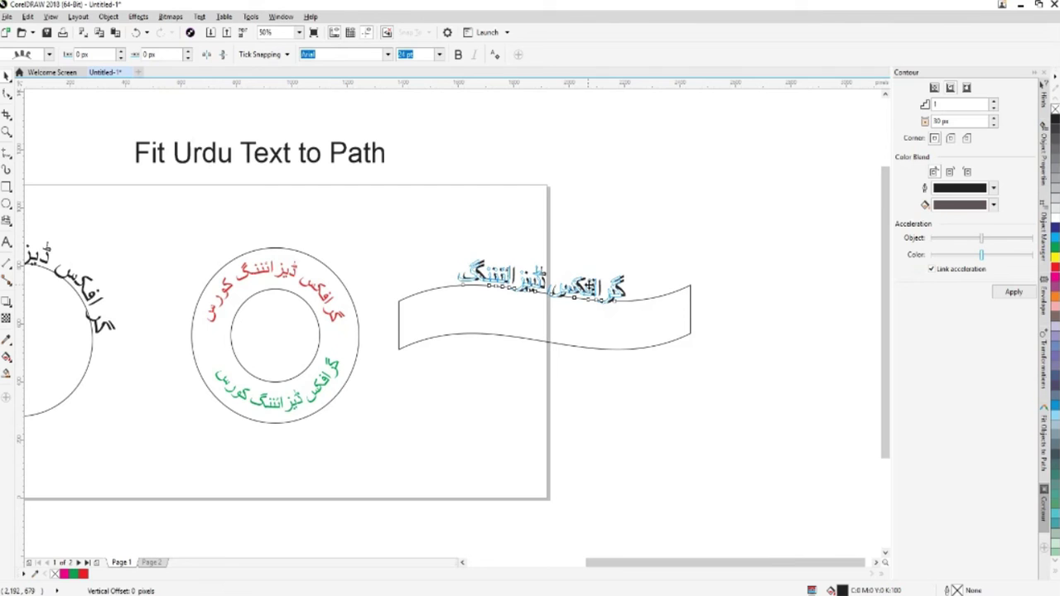
pyautogui.moveTo(586, 287); pyautogui.dragTo(584, 321)
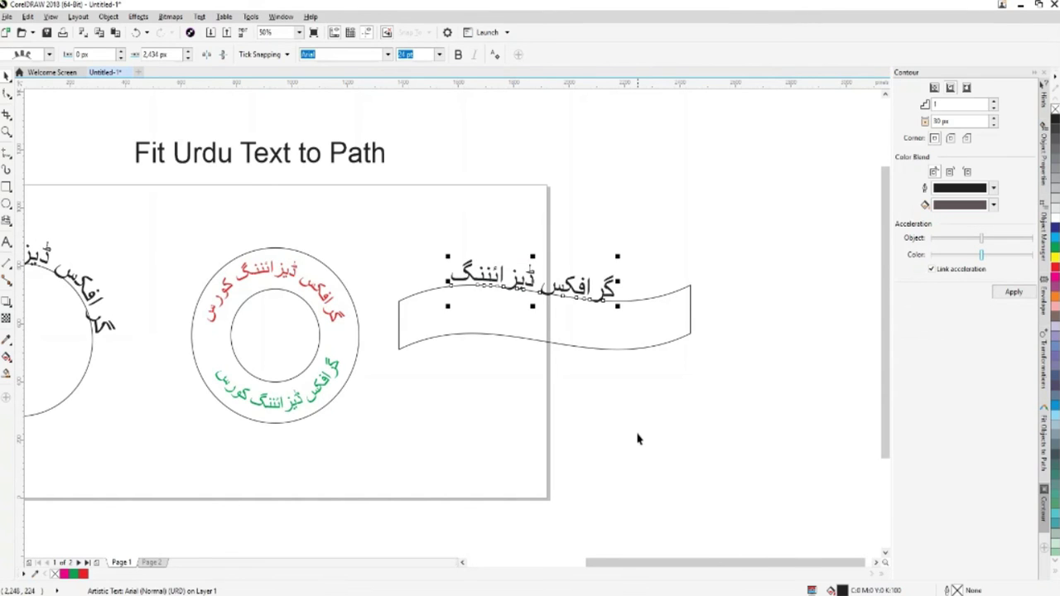
# Duplicate the banner together with its fitted text and nudge the copy down so the two banners overlap.
pyautogui.press('Tab')
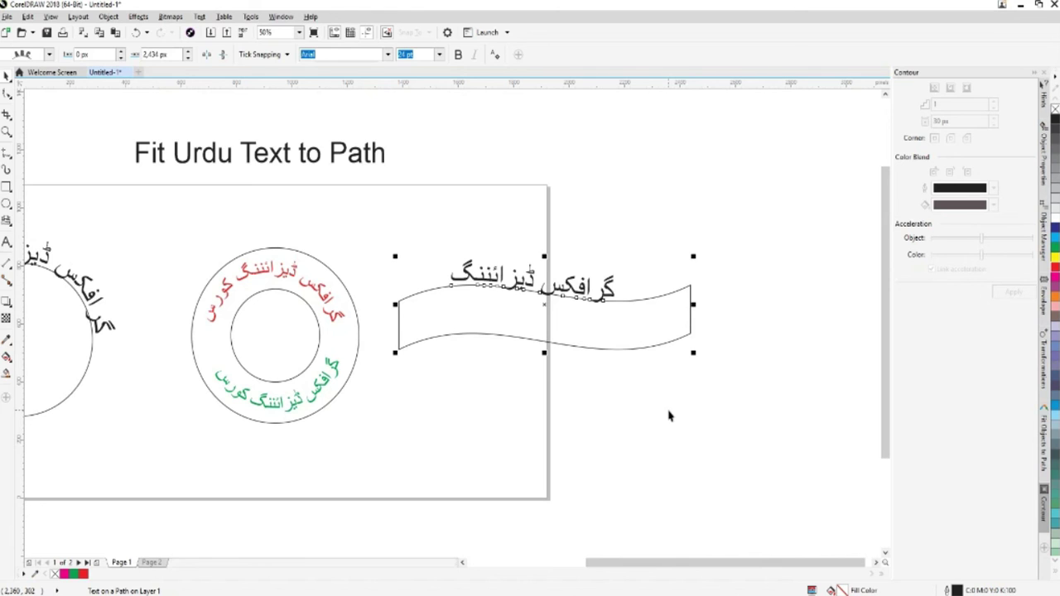
pyautogui.press('KP_Add')
pyautogui.press('Down')
pyautogui.press('Down')
pyautogui.press('Down')
pyautogui.press('Down')
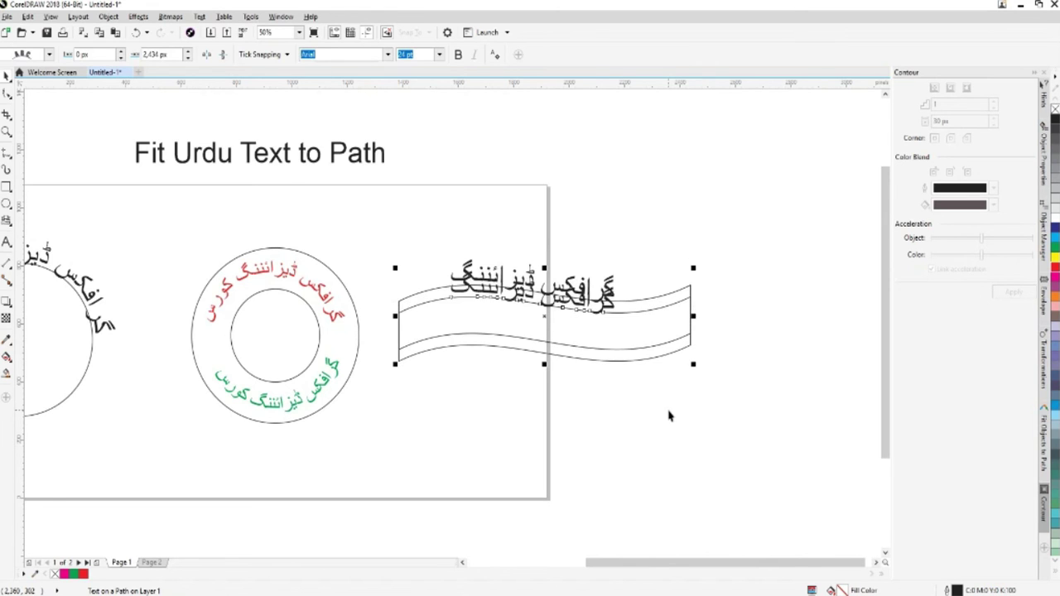
pyautogui.press('Down')
pyautogui.press('Down')
pyautogui.press('Down')
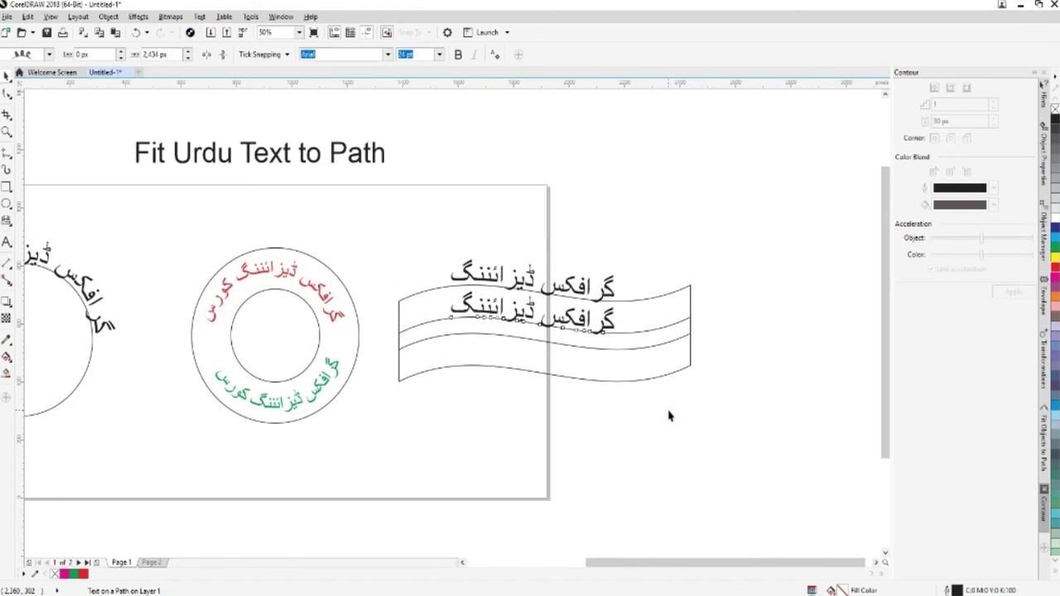
pyautogui.click(668, 415)
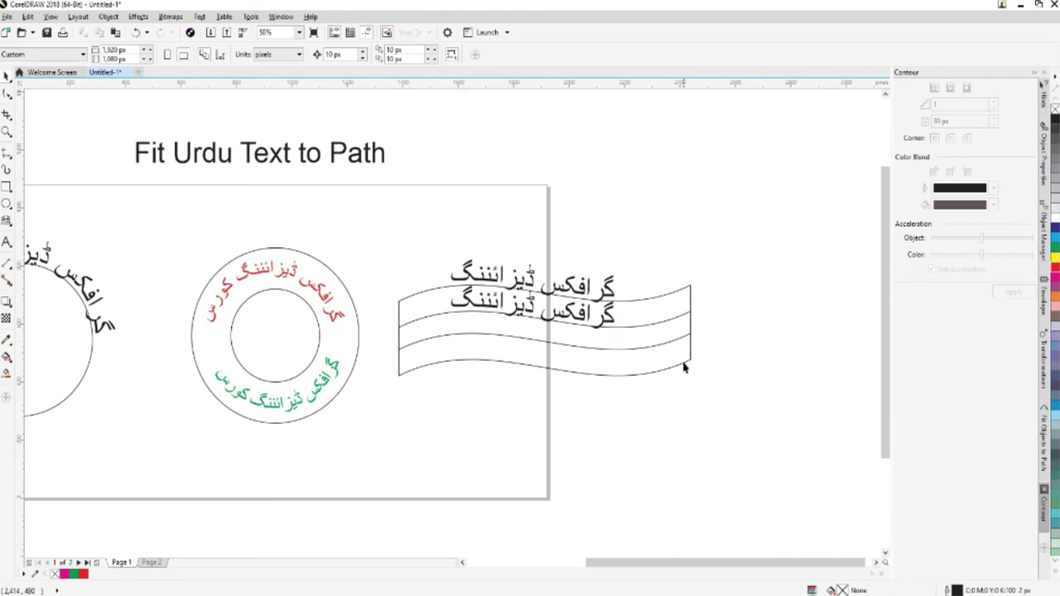
pyautogui.moveTo(390, 236)
pyautogui.mouseDown()
pyautogui.moveTo(450, 305)
pyautogui.moveTo(708, 464)
pyautogui.moveTo(769, 472)
pyautogui.mouseUp()
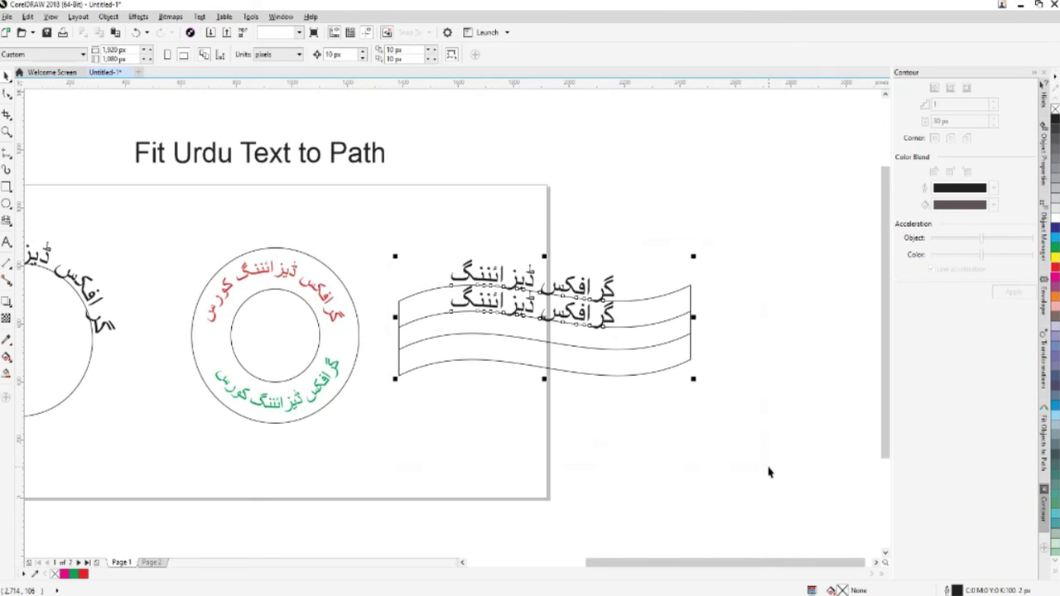
pyautogui.click(768, 472)
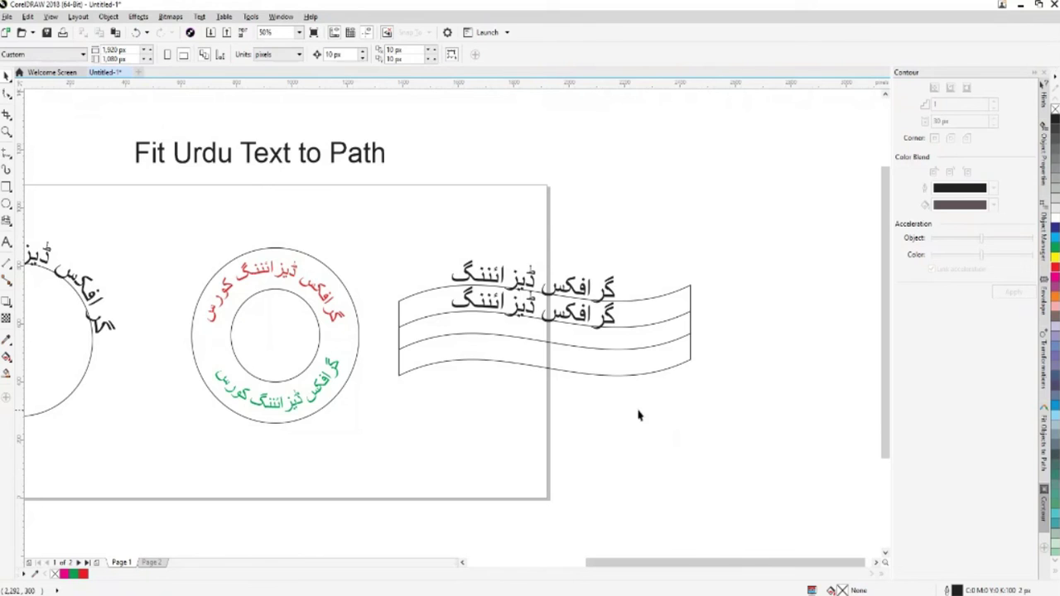
pyautogui.click(691, 302)
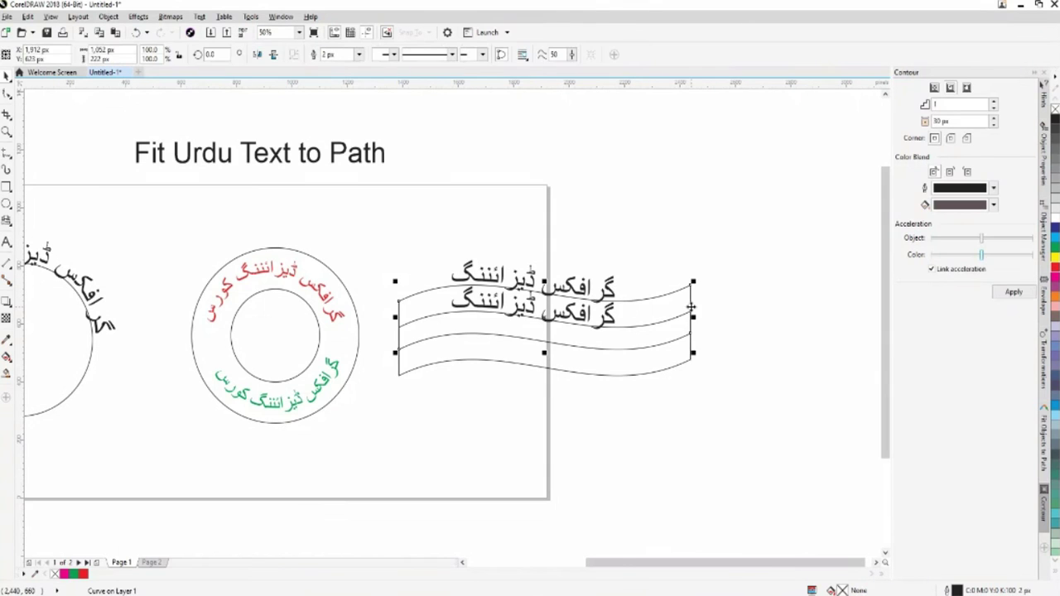
pyautogui.press('Delete')
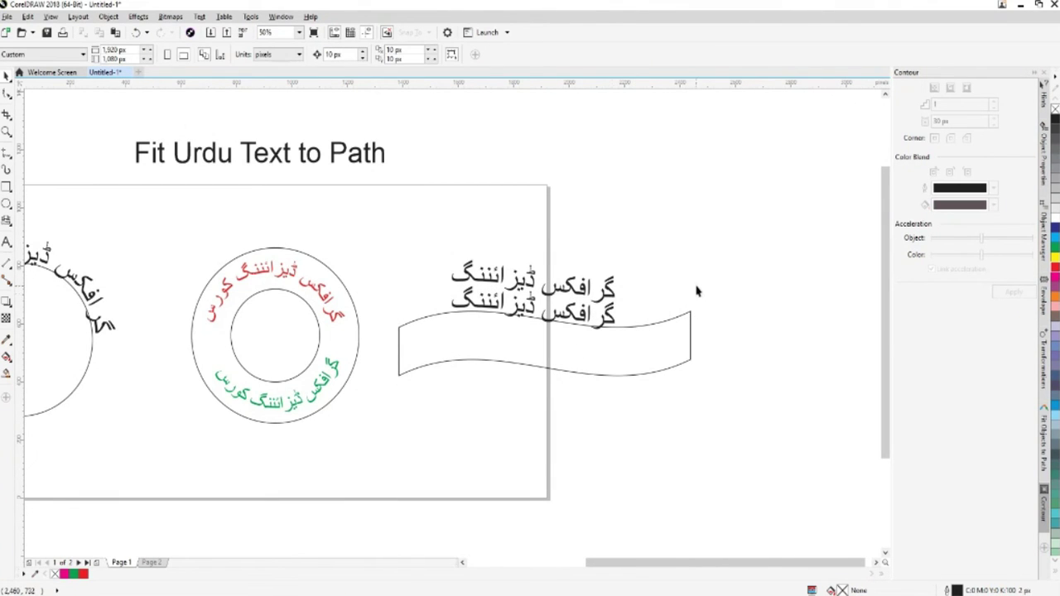
pyautogui.hotkey('ctrl', 'z')
pyautogui.click(764, 262)
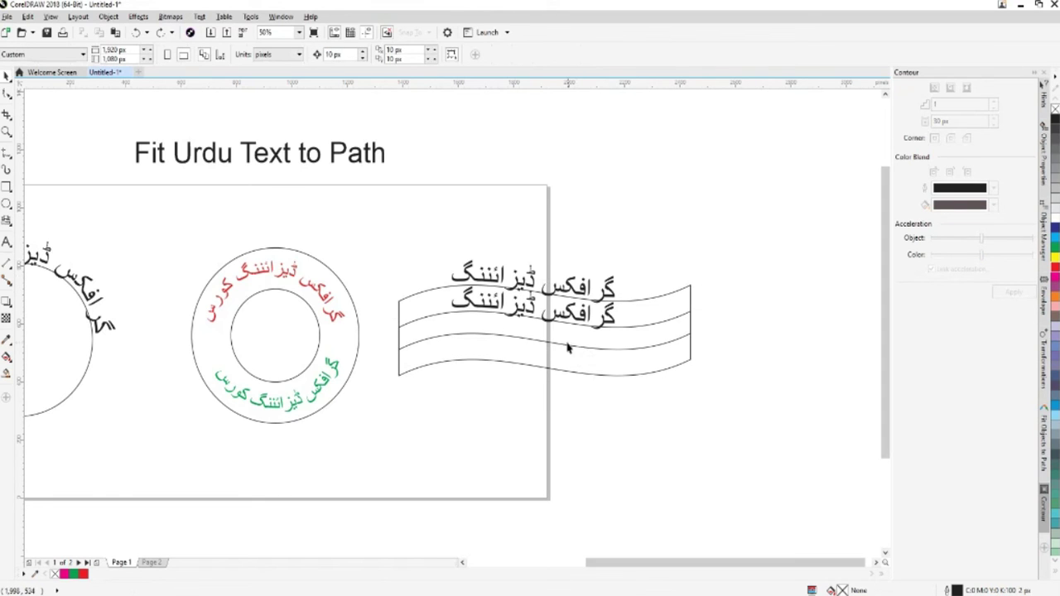
# Delete the lower banner outline and the upper copy of the Urdu text, keeping one banner and one text.
pyautogui.click(674, 322)
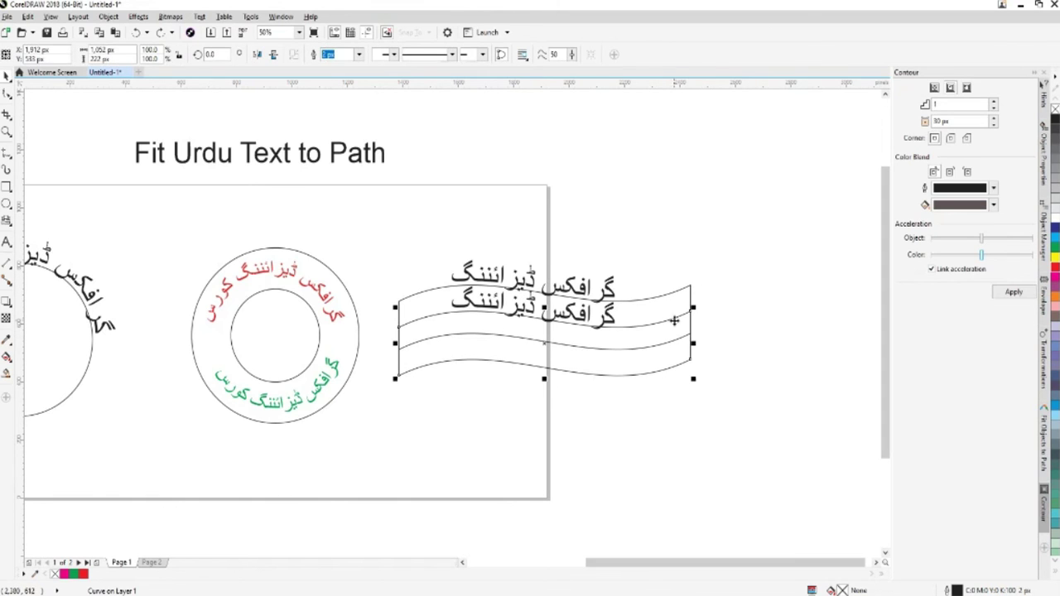
pyautogui.press('Delete')
pyautogui.click(615, 288)
pyautogui.press('Delete')
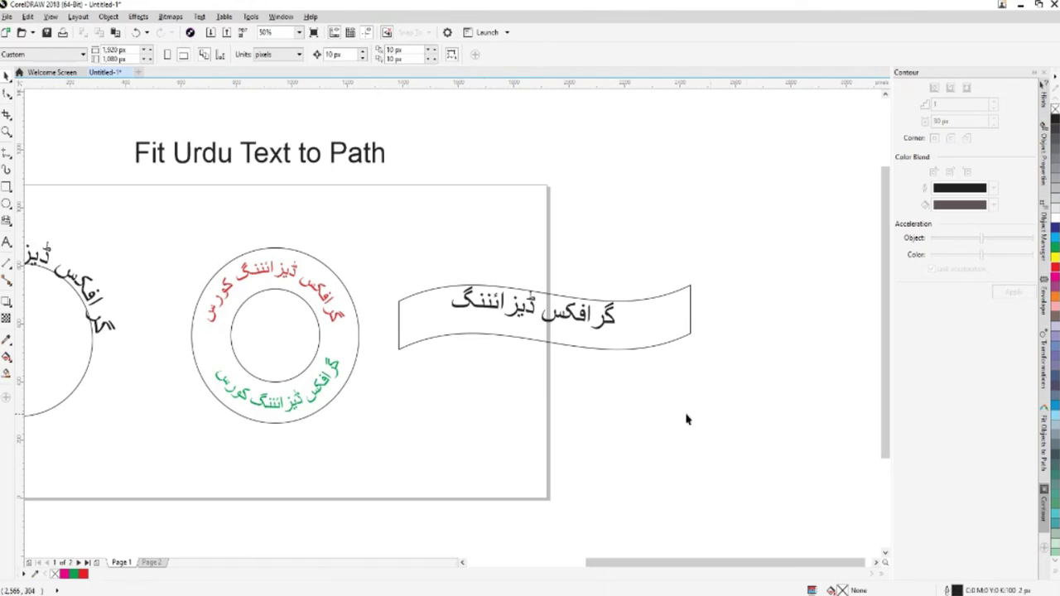
# Nudge the remaining Urdu text down about 30 px so it sits inside the banner, and fill it green.
pyautogui.click(549, 323)
pyautogui.press('Down')
pyautogui.press('Down')
pyautogui.press('Down')
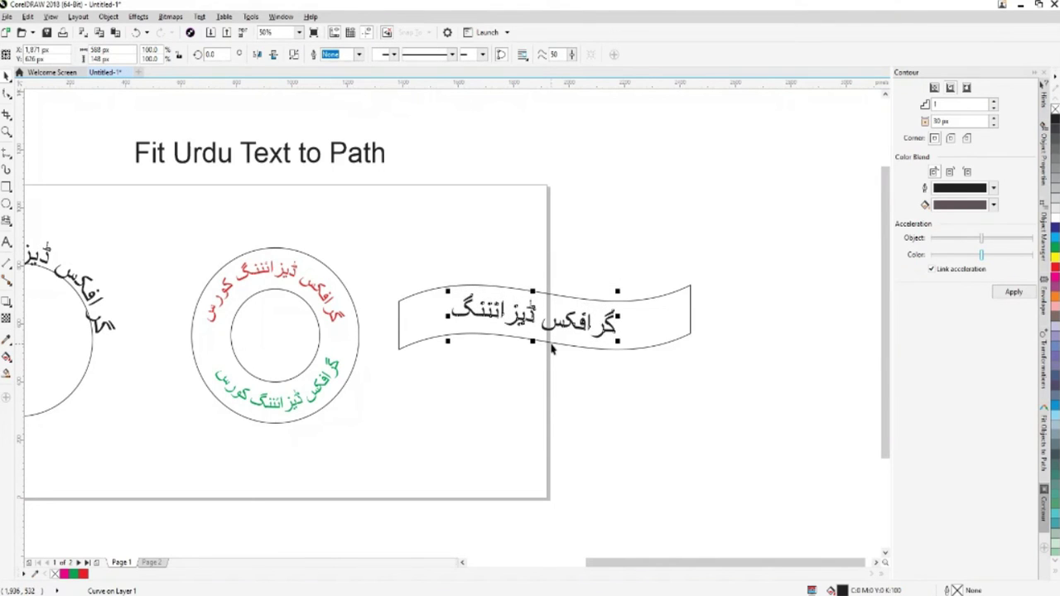
pyautogui.click(1055, 251)
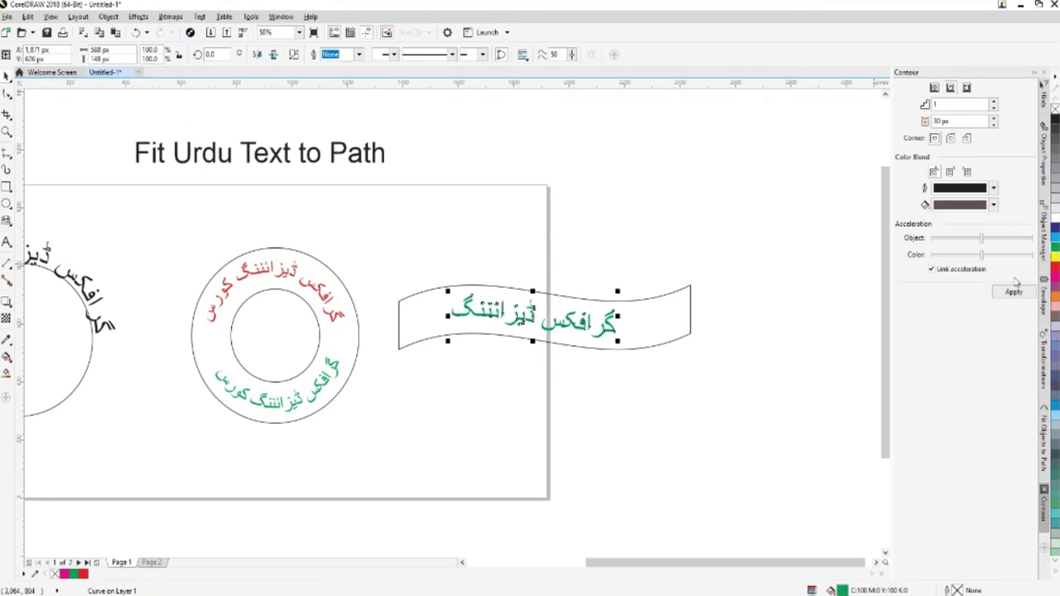
pyautogui.click(703, 406)
# Fill the wavy banner with cyan (C:100 M:0 Y:0 K:0) and recolour its Urdu text white.
pyautogui.click(669, 346)
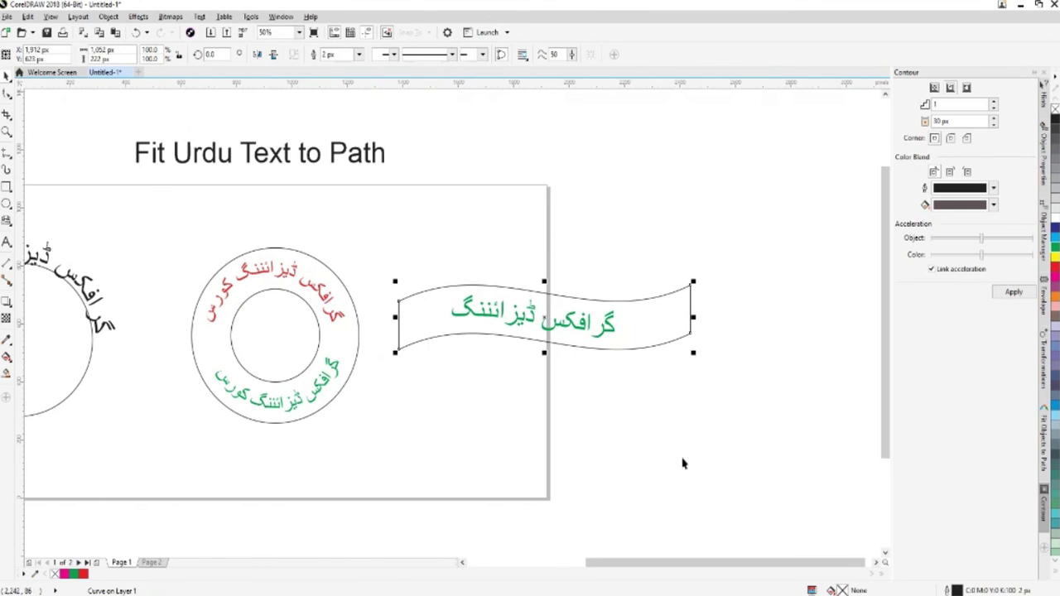
pyautogui.click(1055, 205)
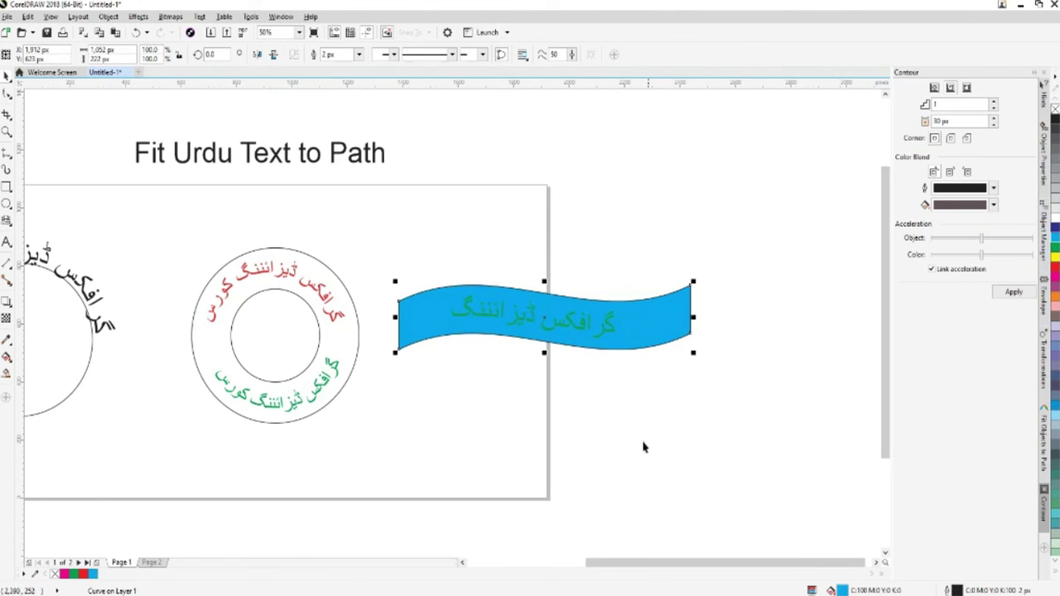
pyautogui.click(622, 411)
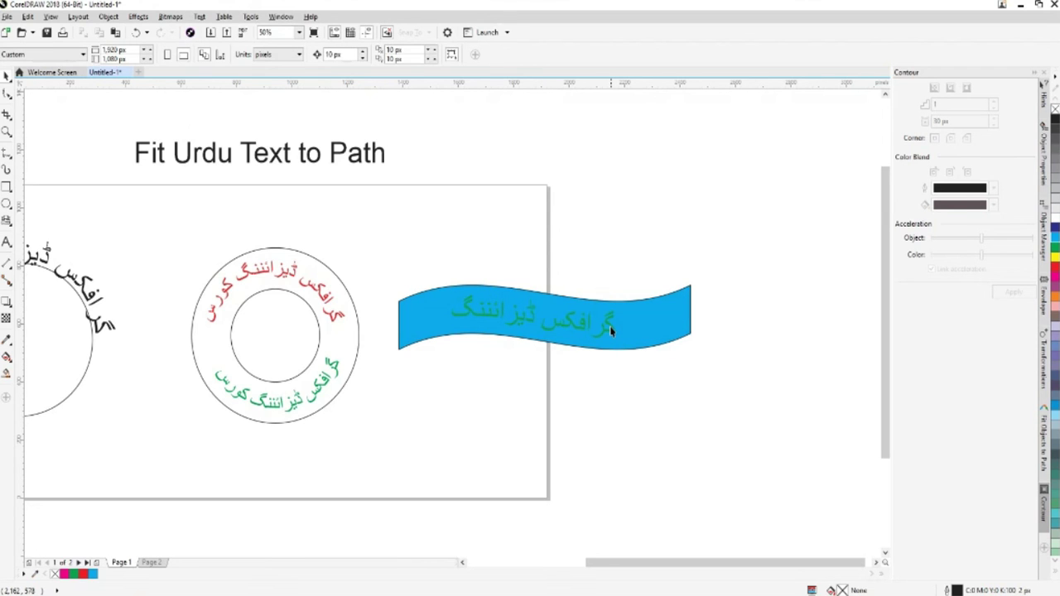
pyautogui.moveTo(610, 568); pyautogui.dragTo(566, 568)
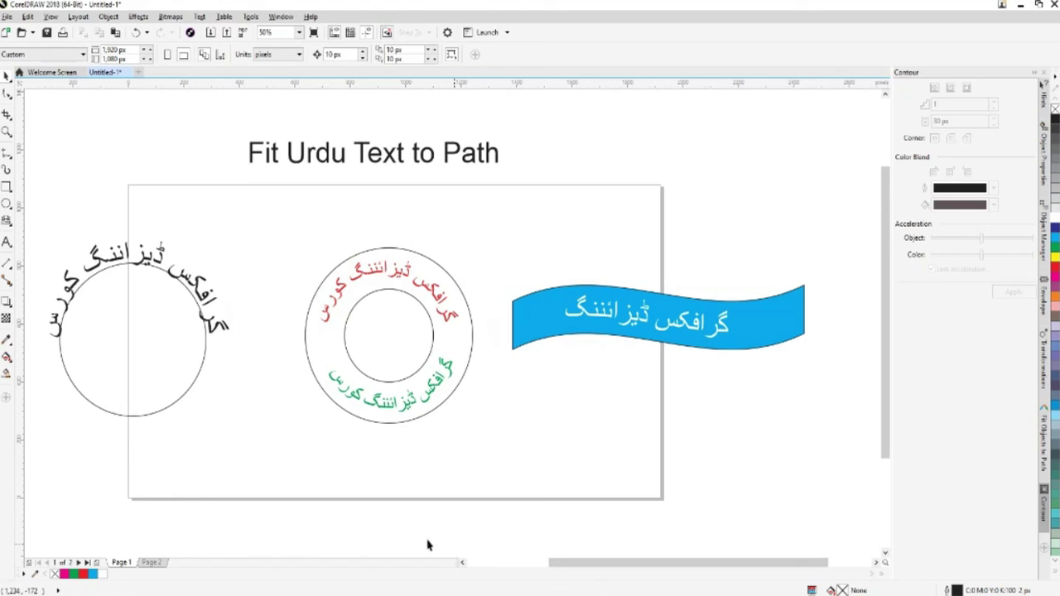